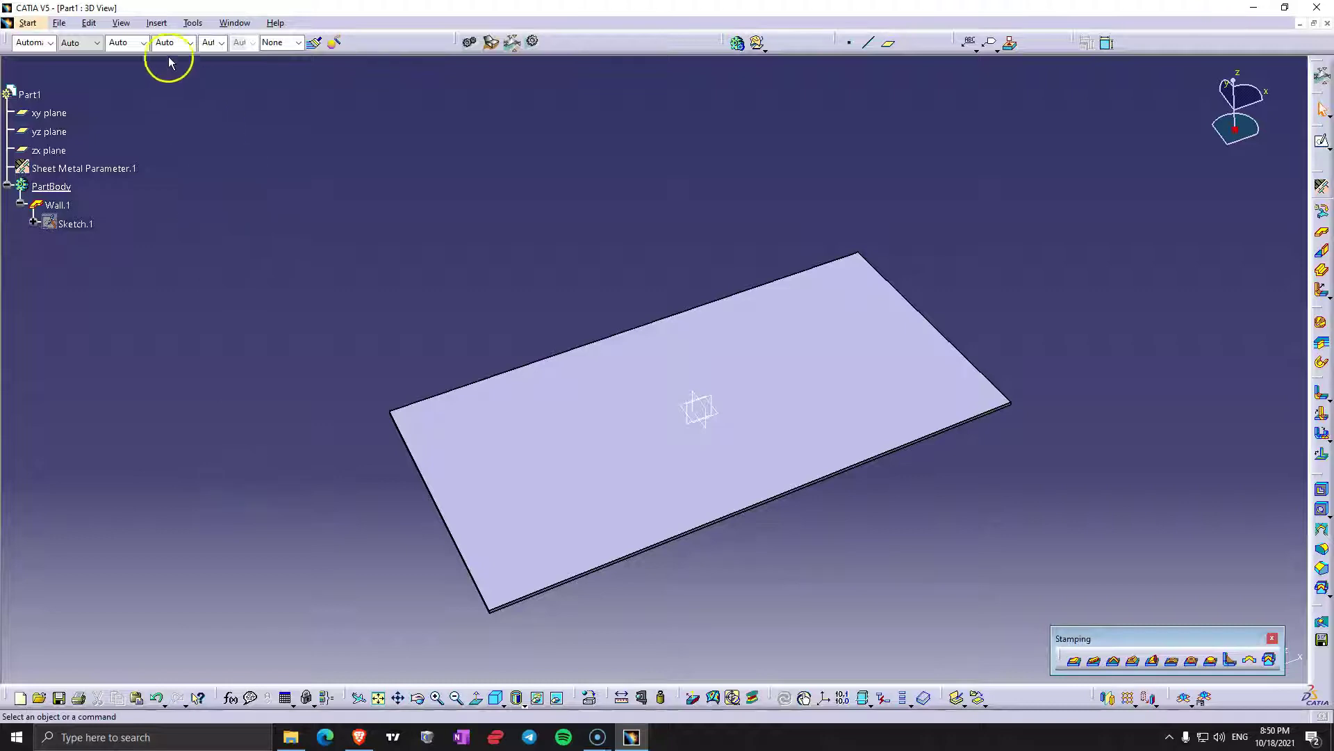
# Examine the options of the user-defined stamp definition, then leave it without creating anything.
pyautogui.click(1269, 658)
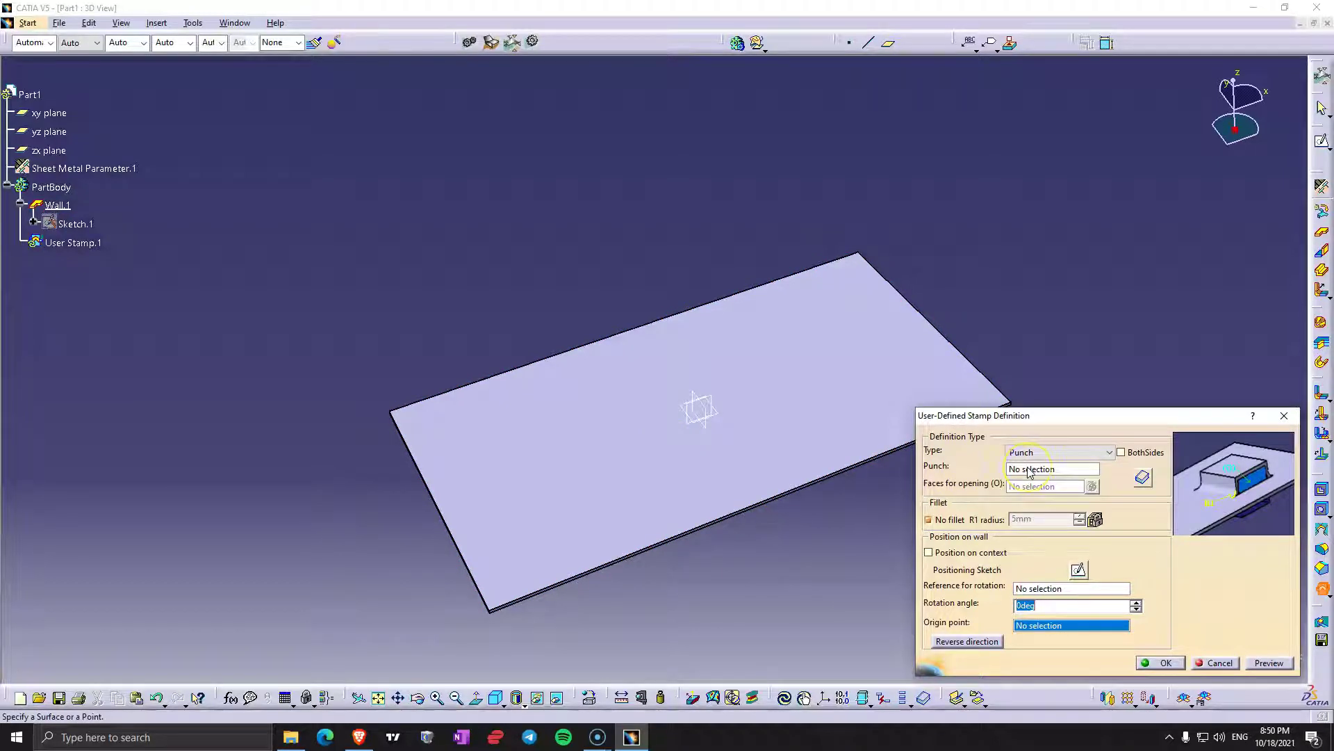
pyautogui.click(1220, 664)
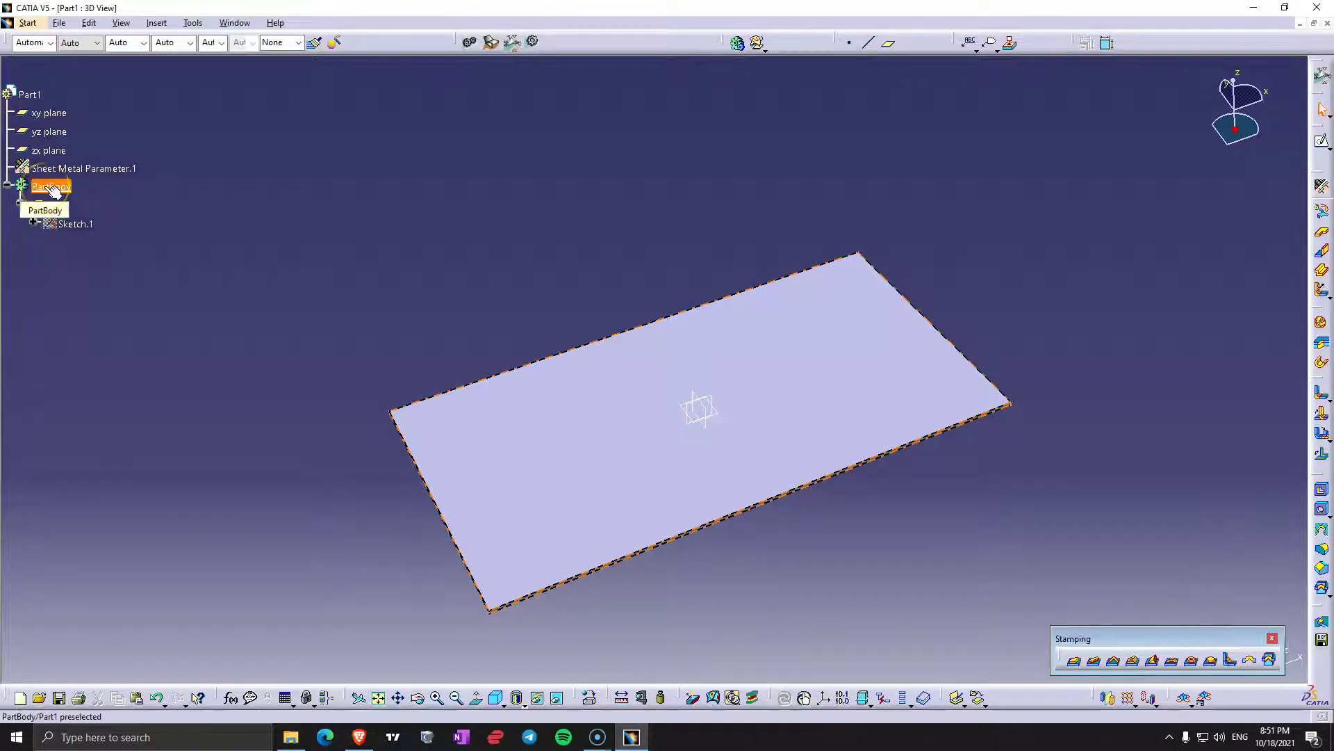
# Insert a new body into the part and rename it "User Stamp".
pyautogui.click(155, 23)
pyautogui.click(176, 54)
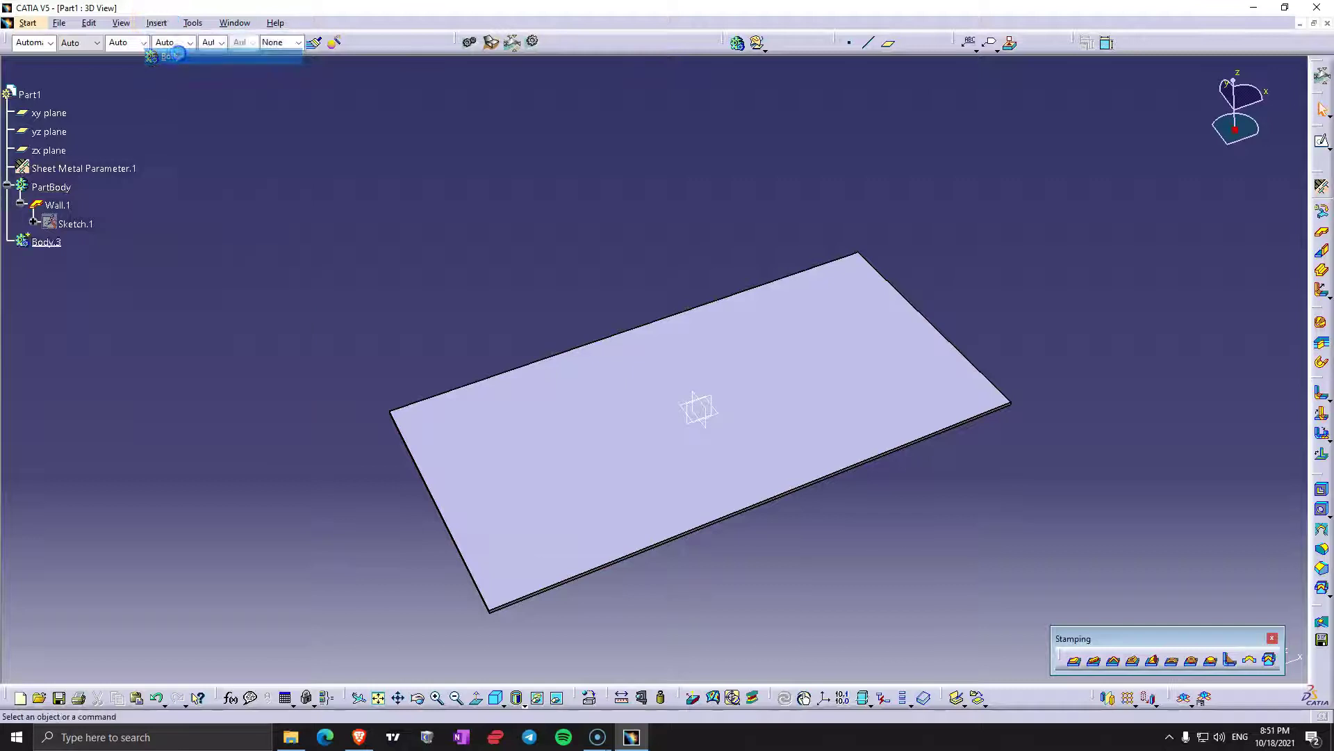
pyautogui.rightClick(45, 243)
pyautogui.click(92, 309)
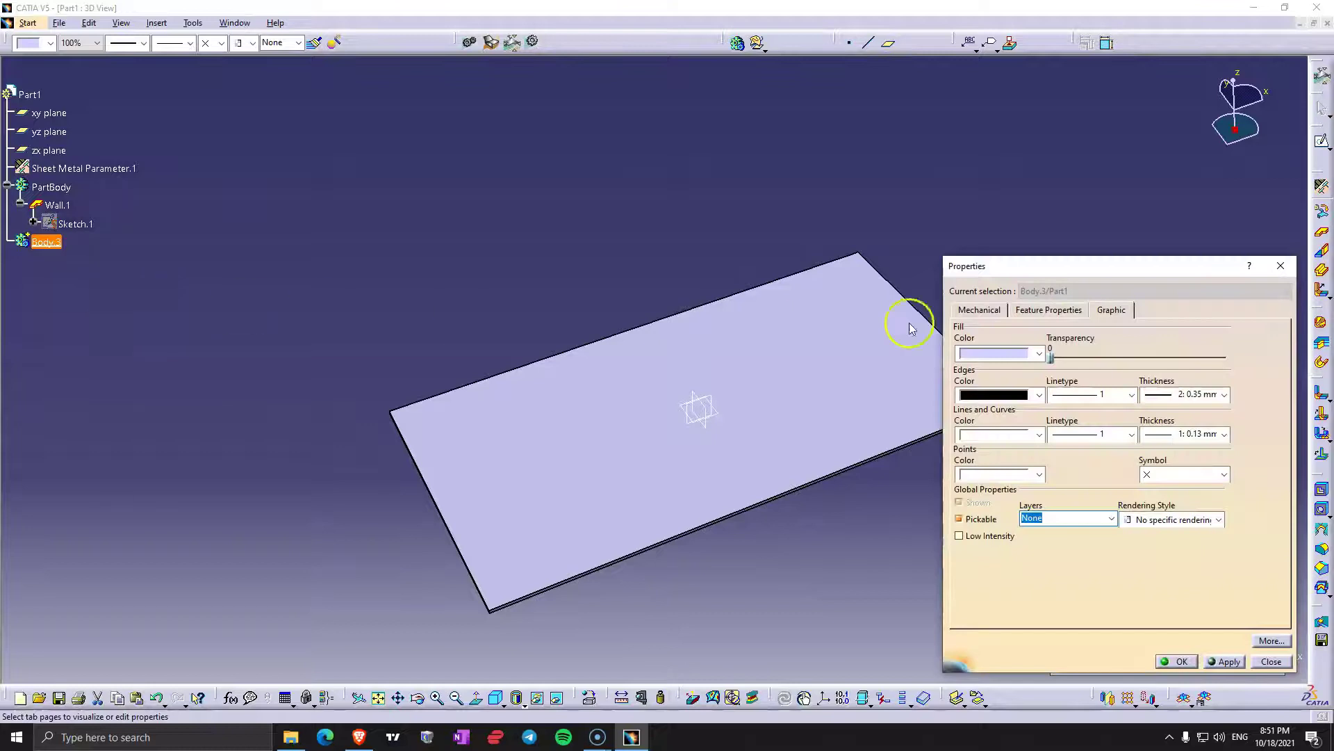
pyautogui.click(1046, 310)
pyautogui.click(1069, 327)
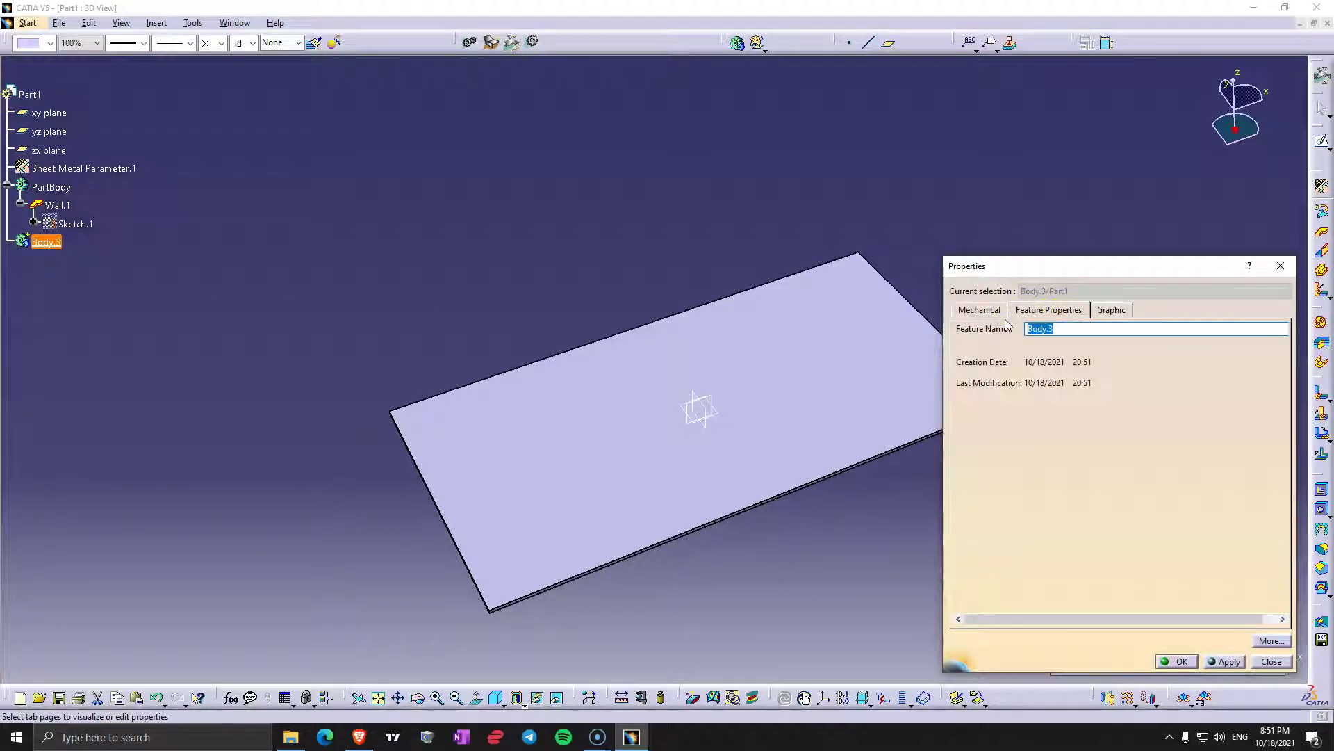
pyautogui.click(1182, 661)
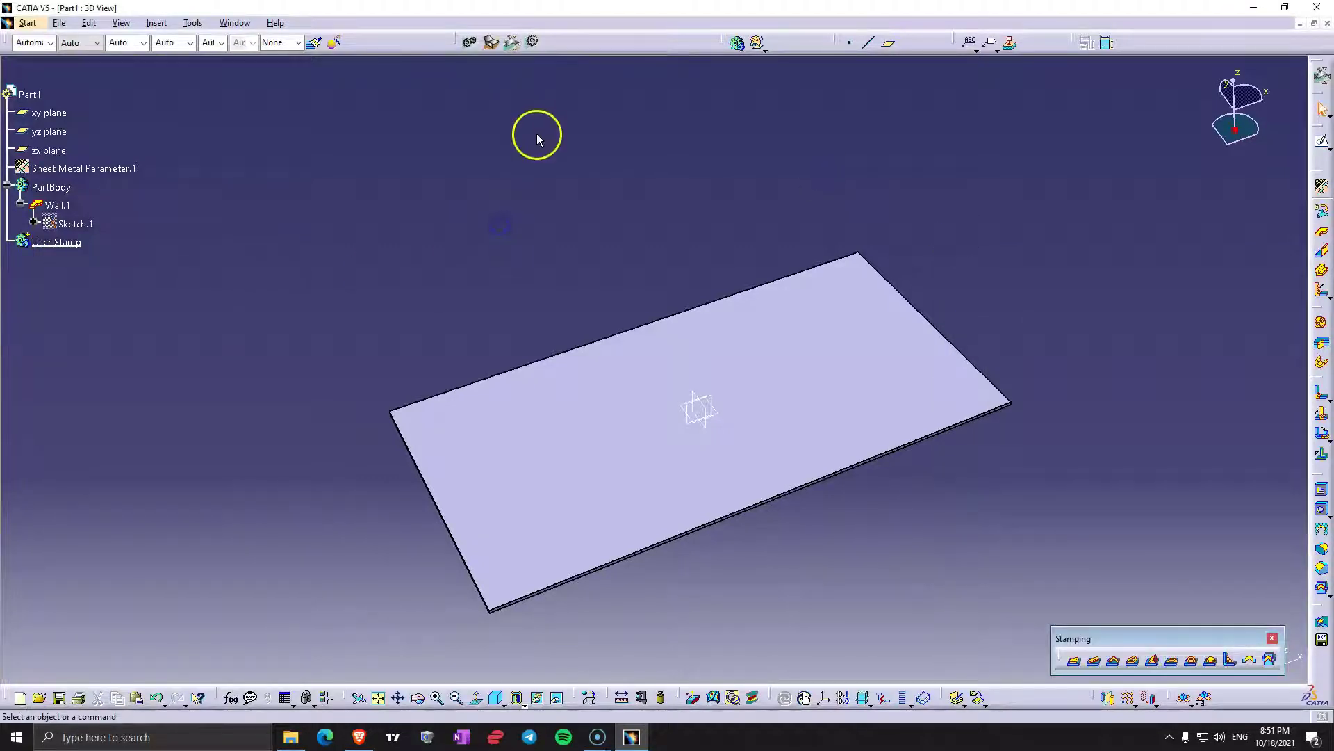
# Switch to the Part Design workbench and define the User Stamp body as the in-work object.
pyautogui.click(532, 41)
pyautogui.click(56, 241)
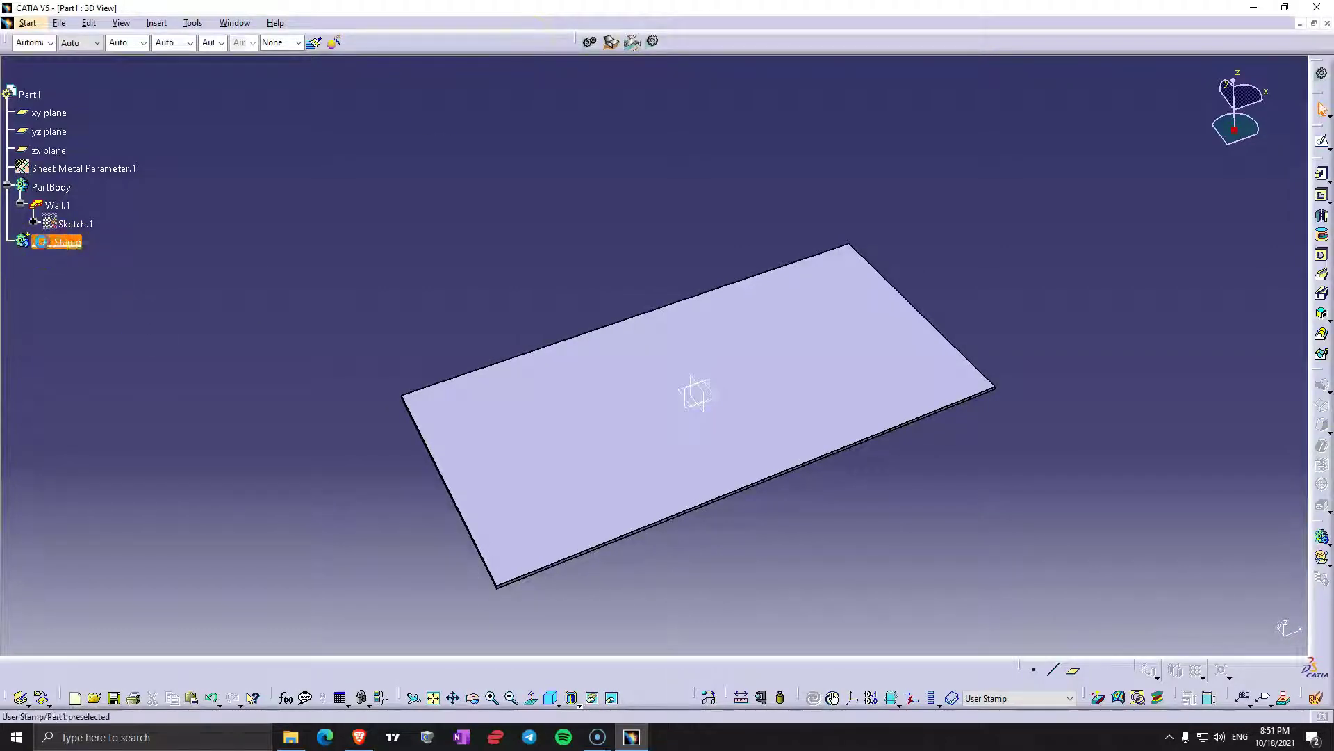
pyautogui.rightClick(44, 242)
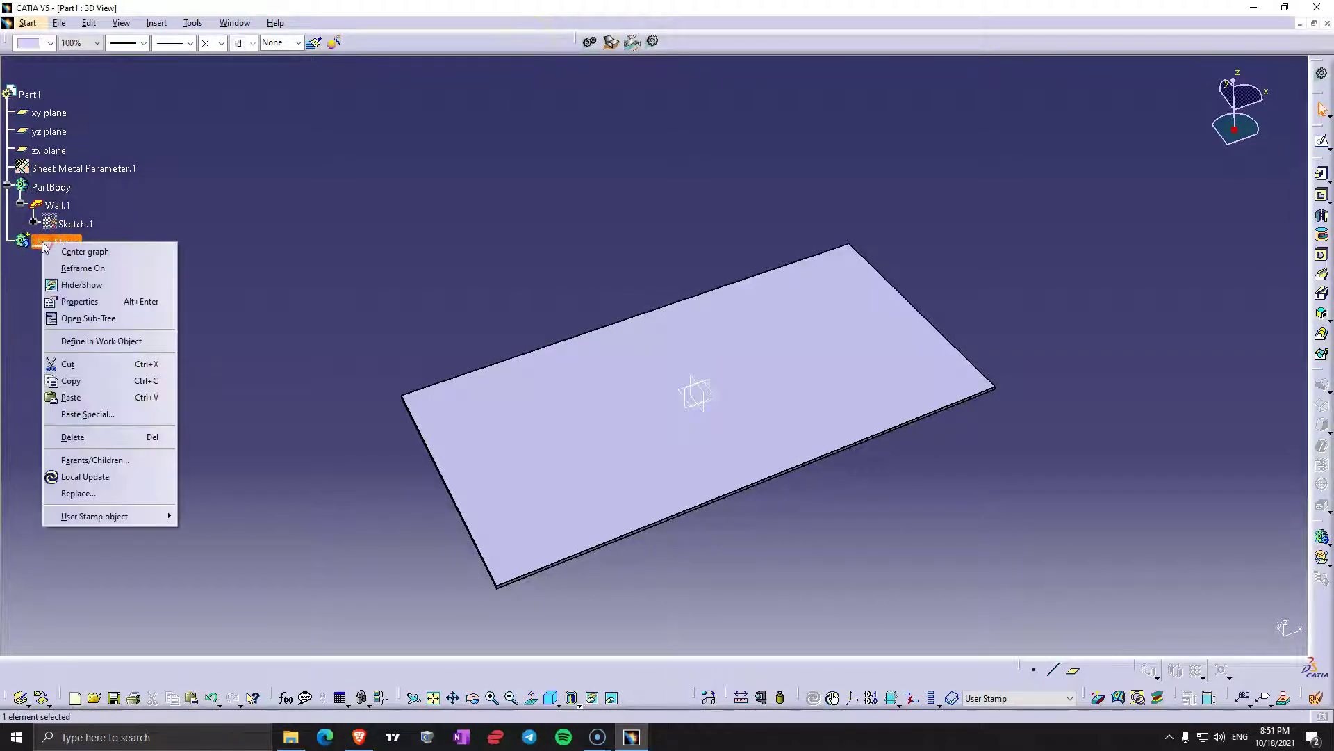
pyautogui.click(98, 342)
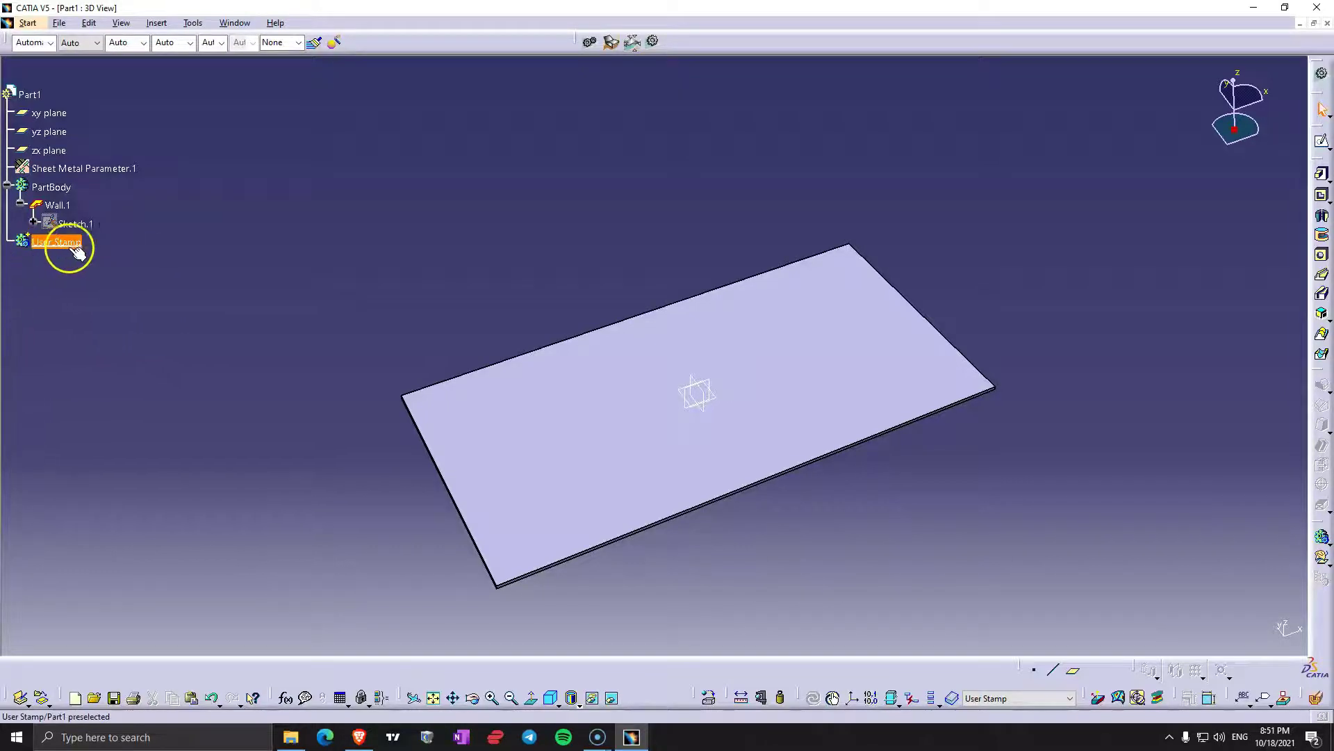
# Start a new sketch on the top face of the sheet metal wall.
pyautogui.moveTo(604, 542); pyautogui.dragTo(813, 381, button='middle')
pyautogui.click(1320, 145)
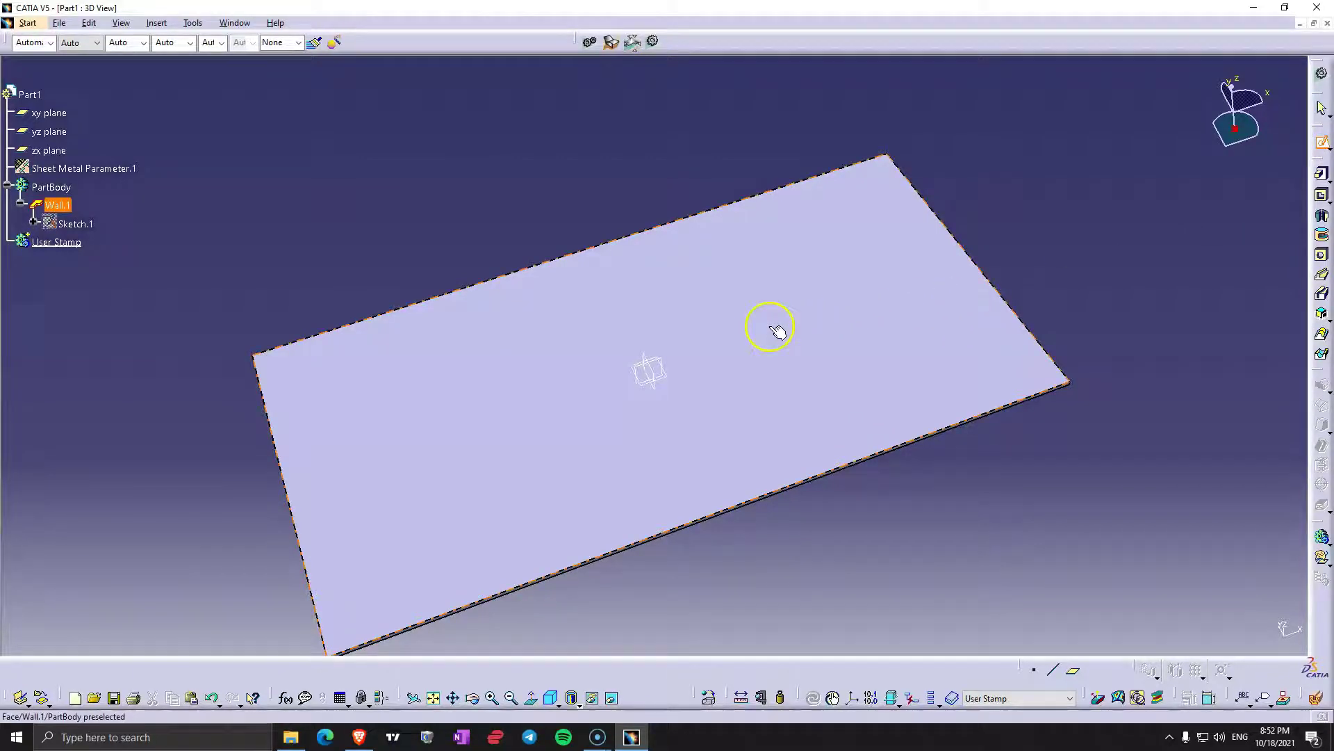
pyautogui.click(716, 359)
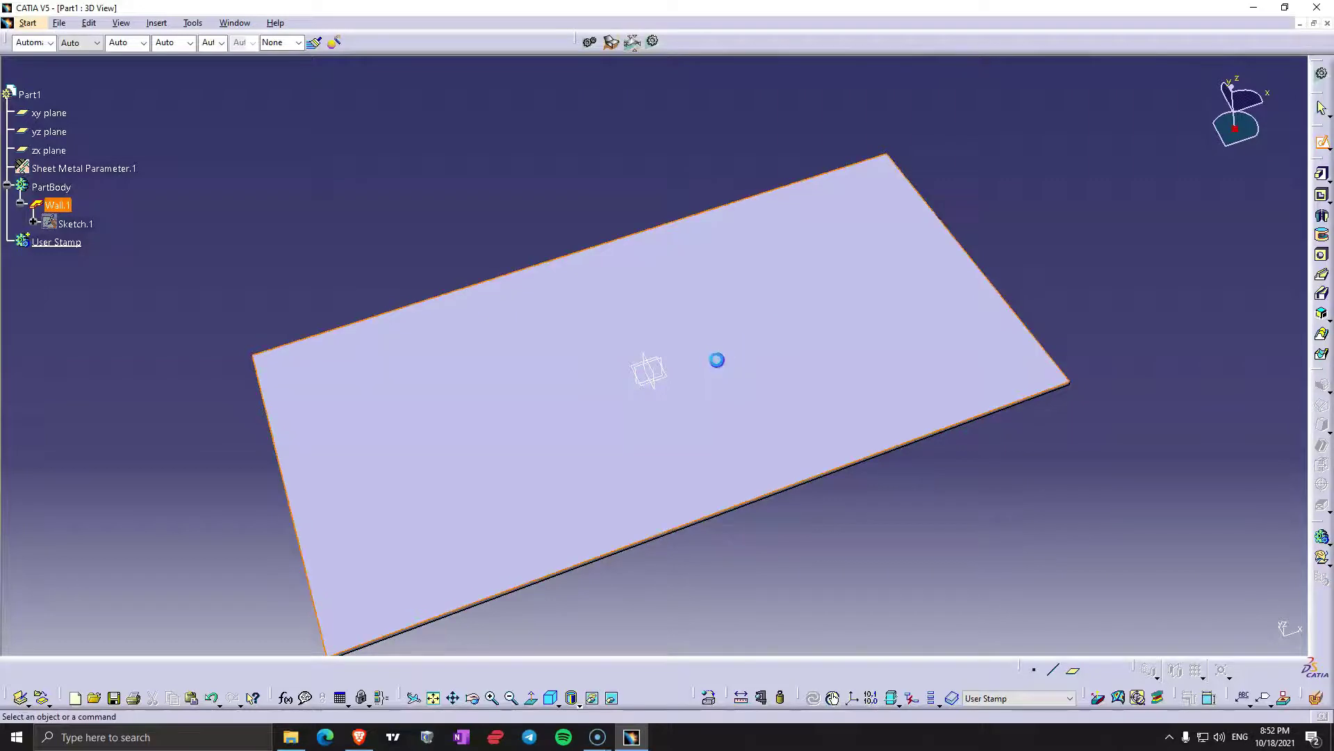
pyautogui.moveTo(804, 385)
pyautogui.mouseDown(button='middle')
pyautogui.moveTo(738, 385)
pyautogui.moveTo(699, 365)
pyautogui.mouseUp(button='middle')
pyautogui.moveTo(530, 490); pyautogui.dragTo(633, 496, button='middle')
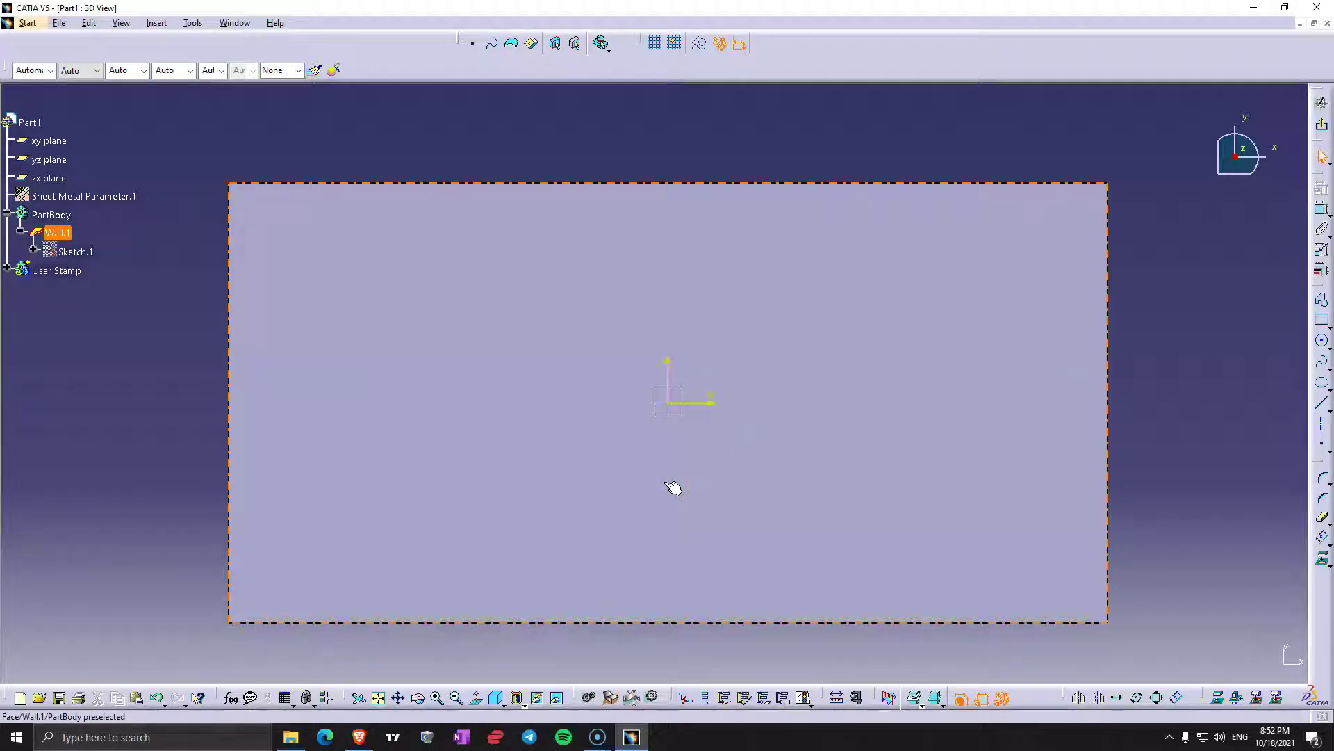
pyautogui.click(678, 408)
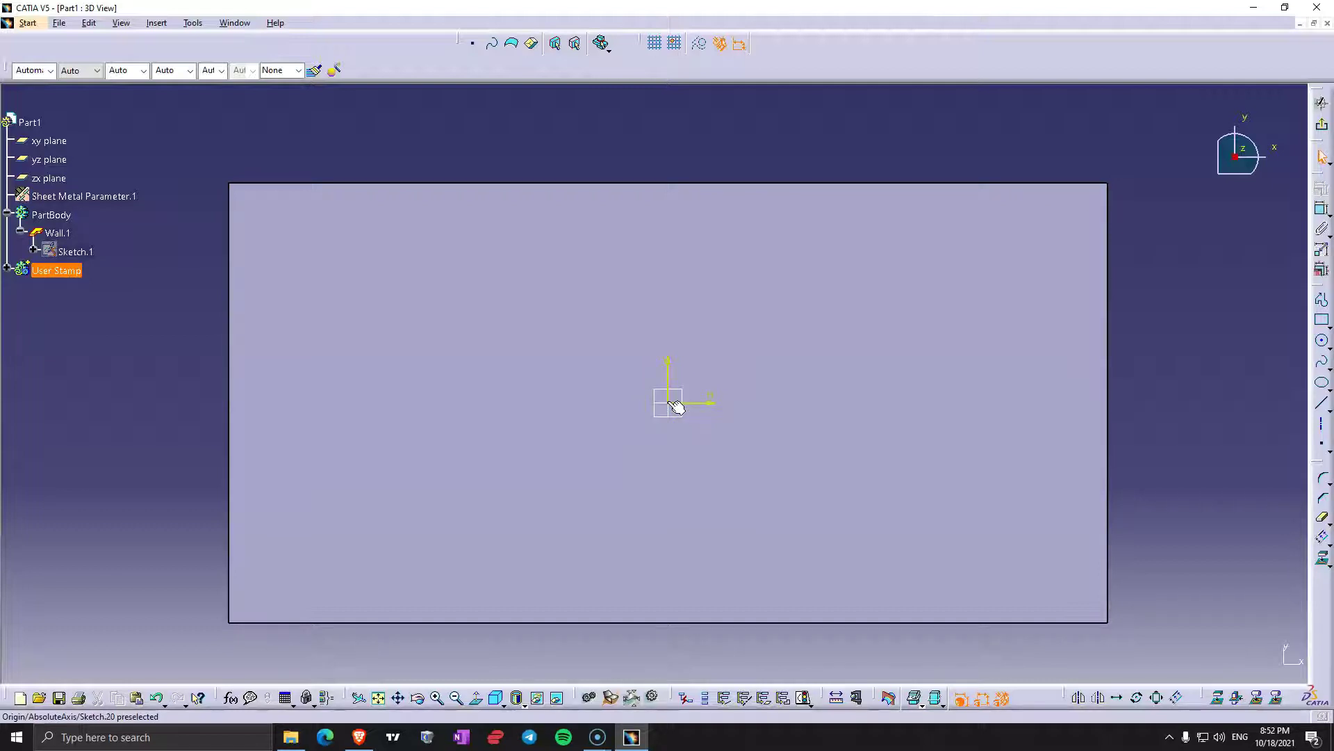
pyautogui.click(822, 396)
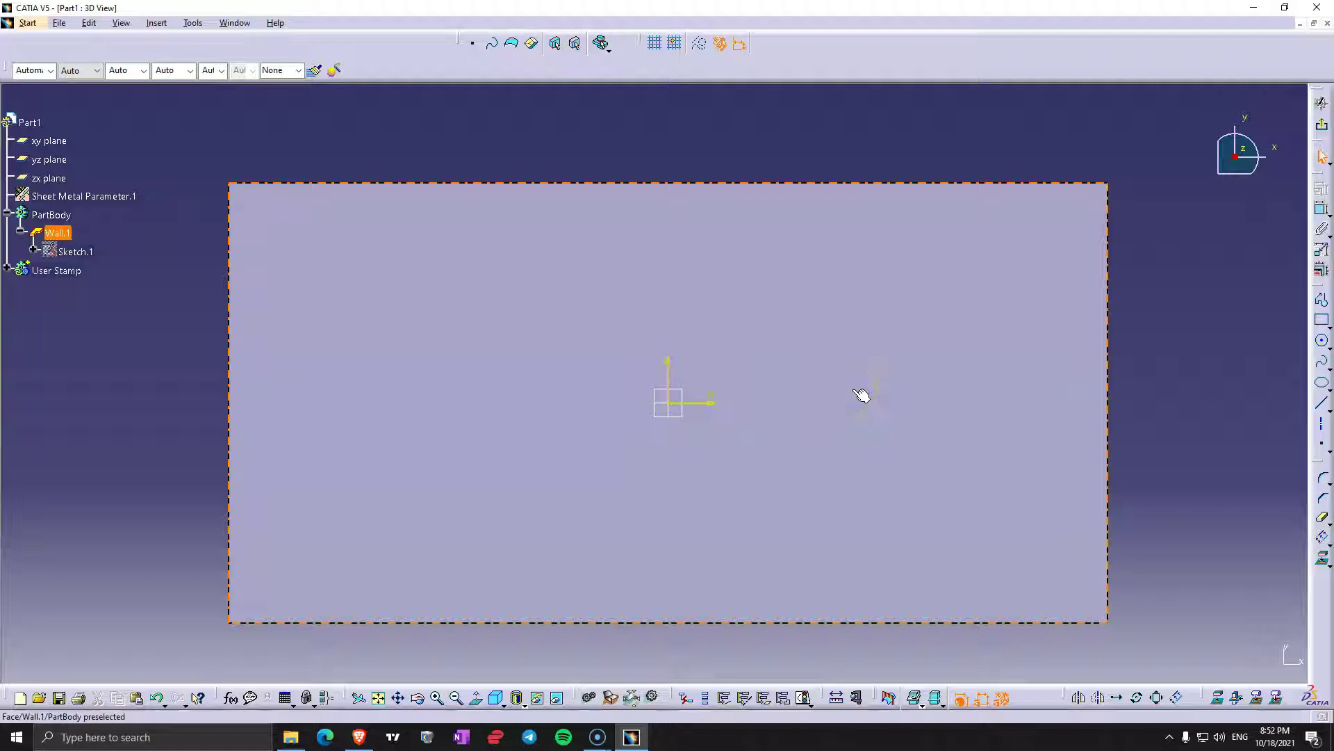
# Sketch a circle near the origin of the plate and constrain its diameter to 65 mm.
pyautogui.click(1322, 340)
pyautogui.click(669, 408)
pyautogui.click(764, 465)
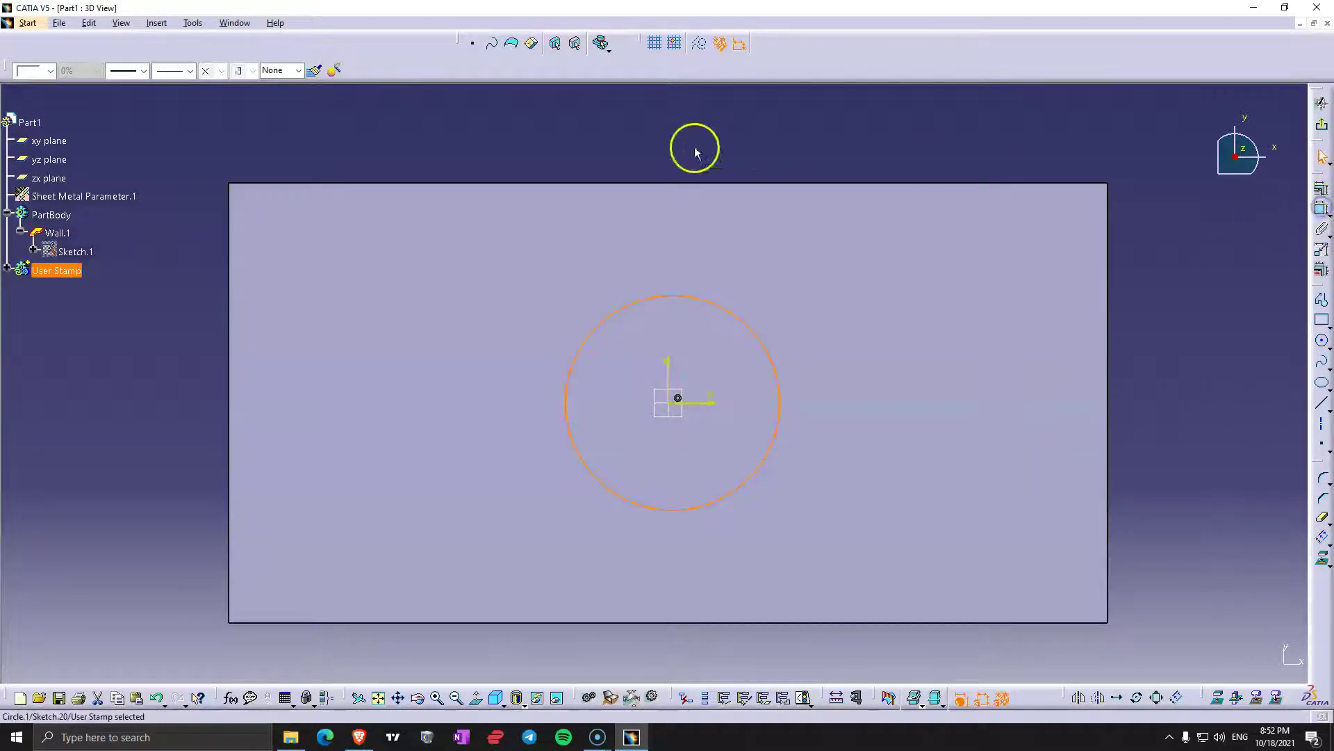
pyautogui.click(1320, 208)
pyautogui.click(673, 149)
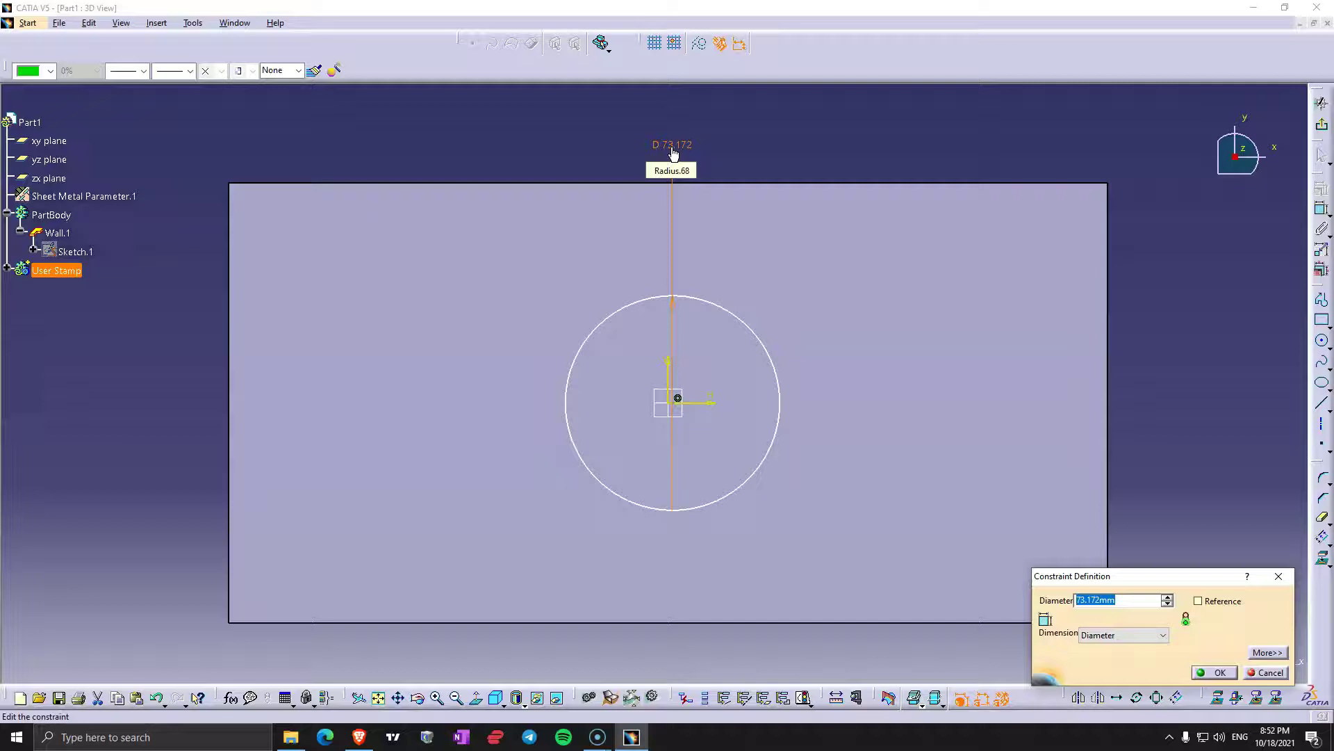
pyautogui.press('Return')
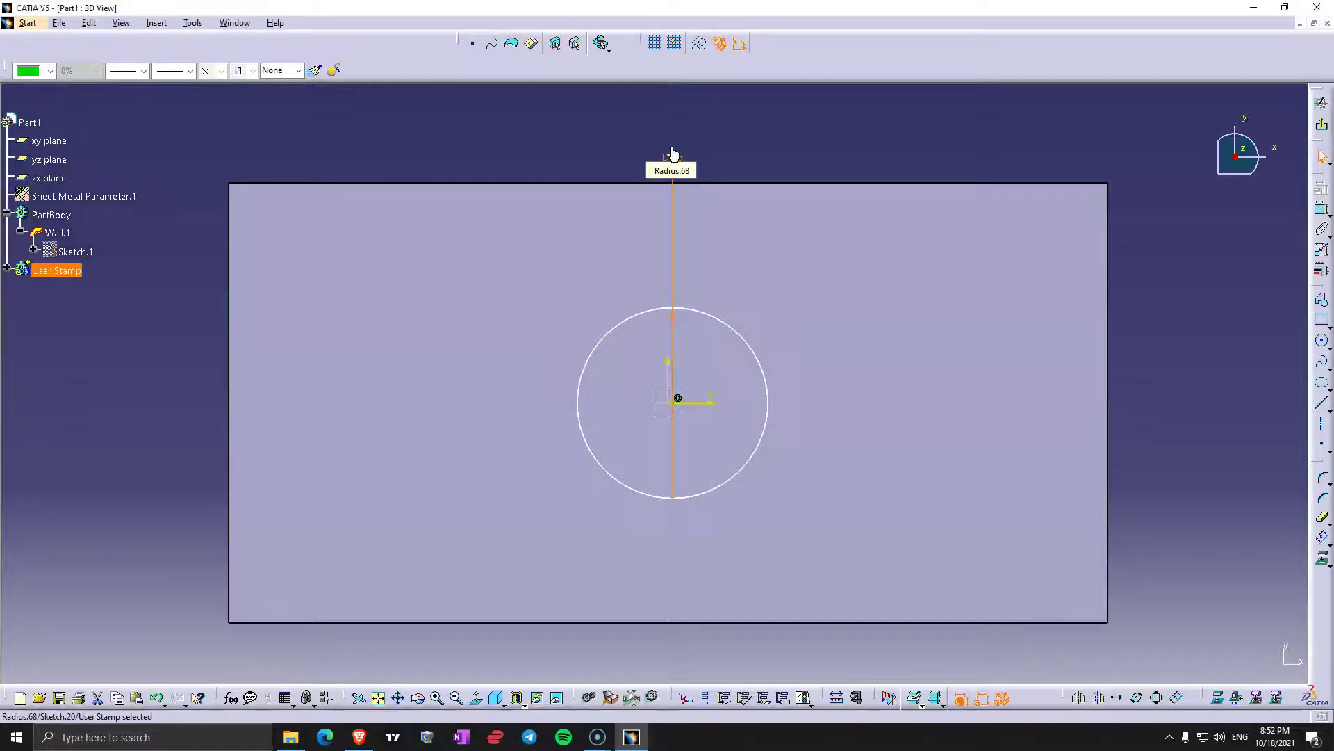
# Make the circle's centre coincident with the vertical sketch axis and exit the sketch.
pyautogui.moveTo(752, 332); pyautogui.dragTo(766, 305)
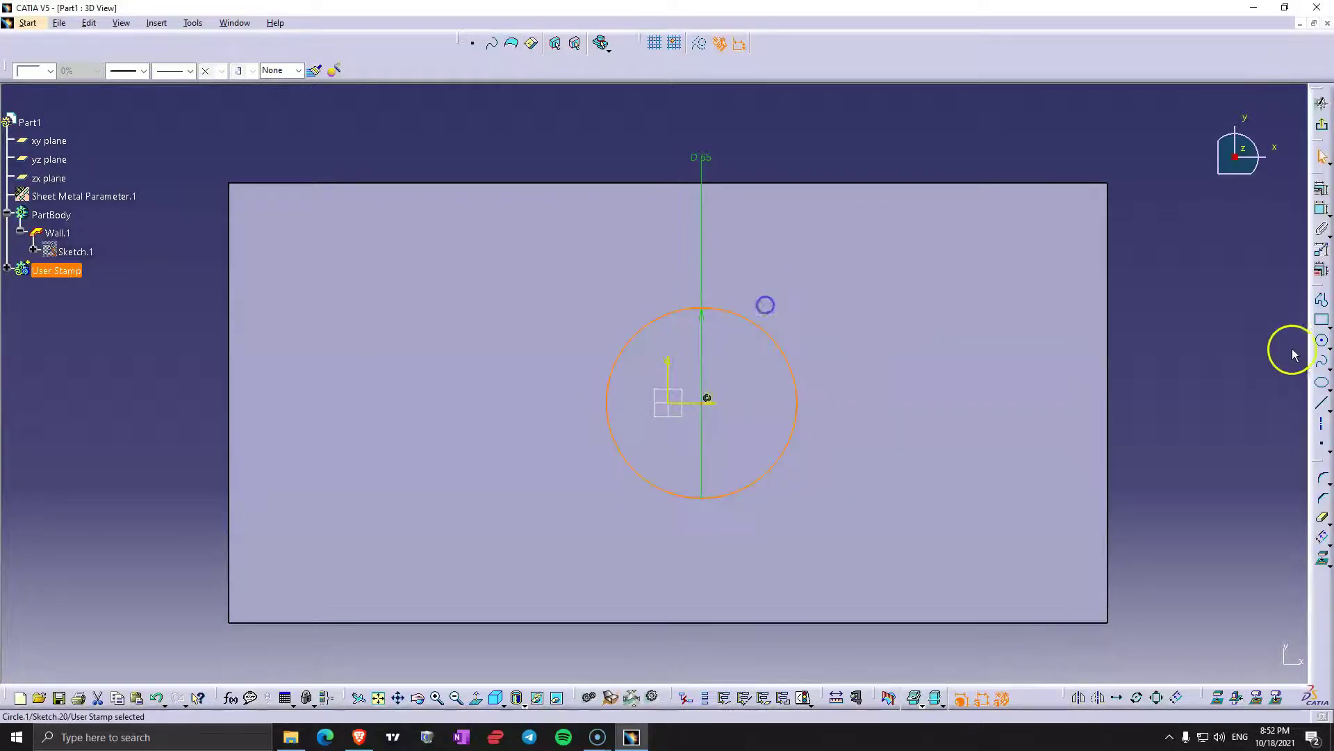
pyautogui.press('Escape')
pyautogui.click(1322, 212)
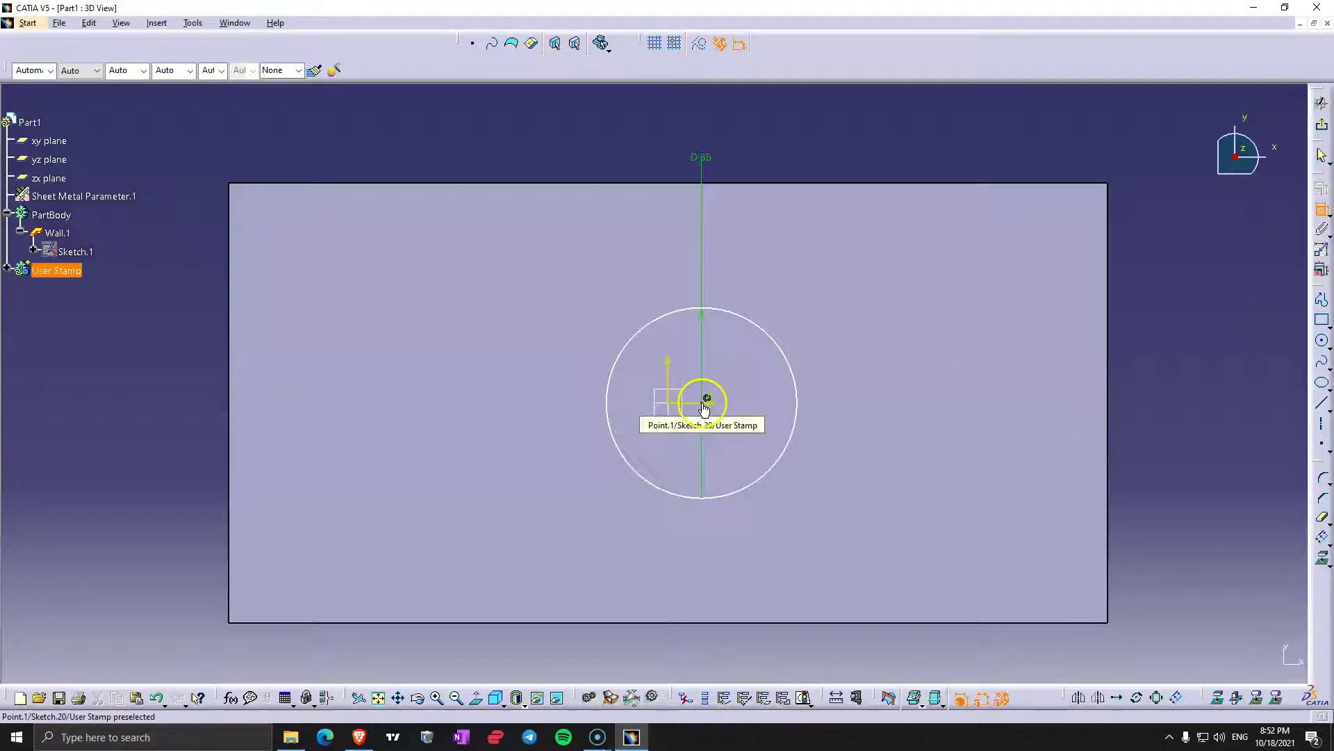
pyautogui.click(700, 410)
pyautogui.click(667, 387)
pyautogui.rightClick(685, 360)
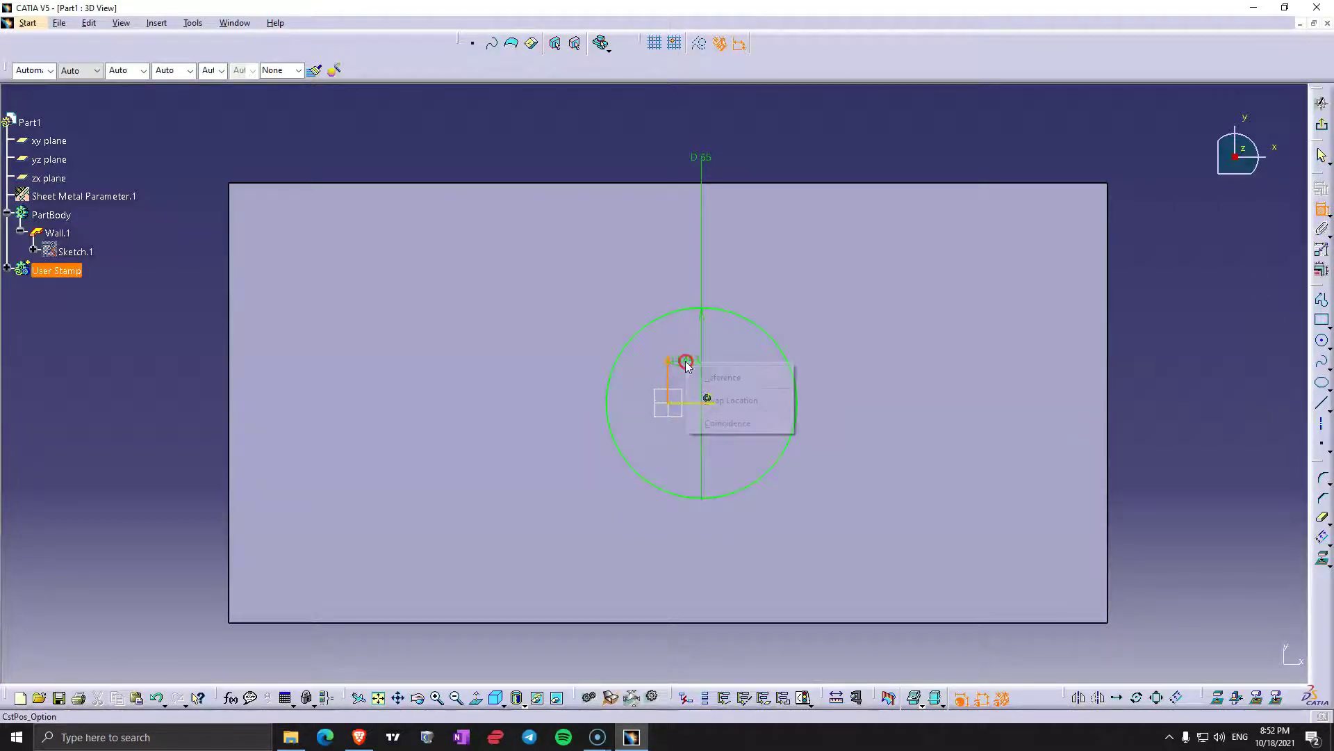
pyautogui.click(716, 421)
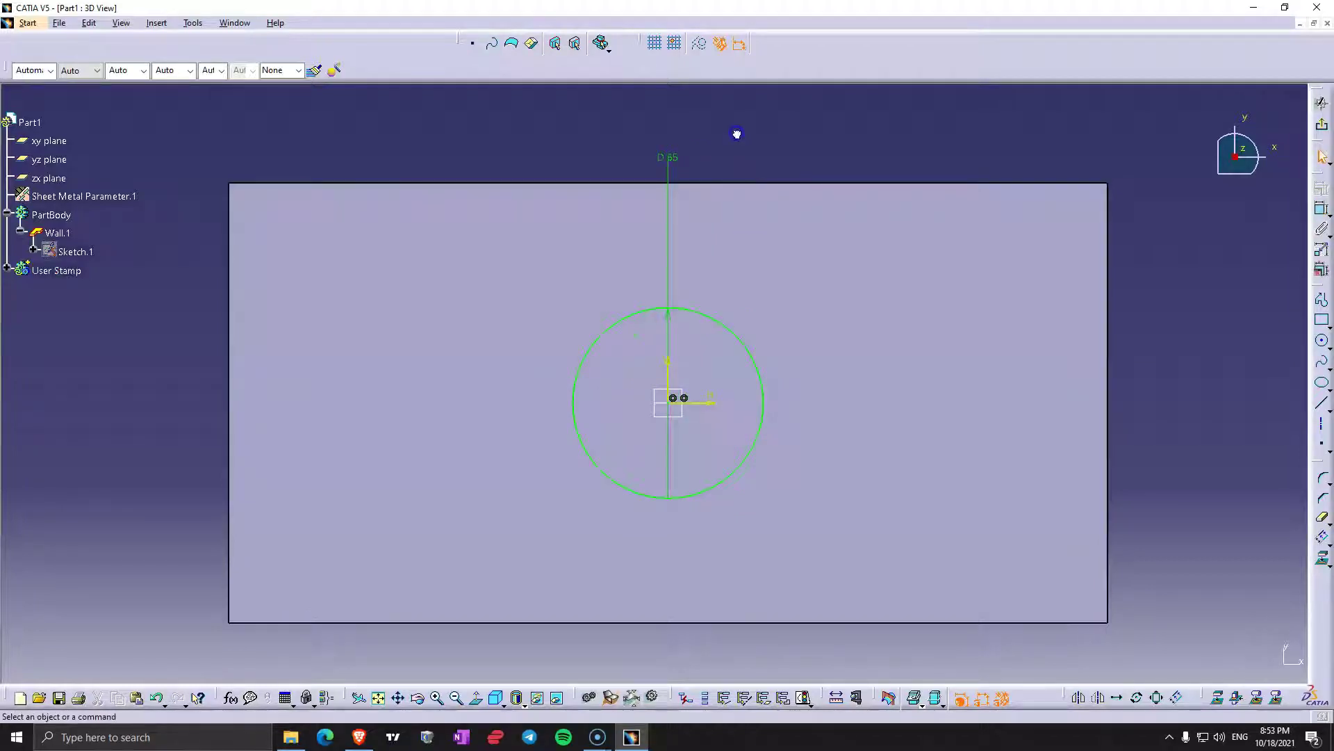
pyautogui.click(1322, 124)
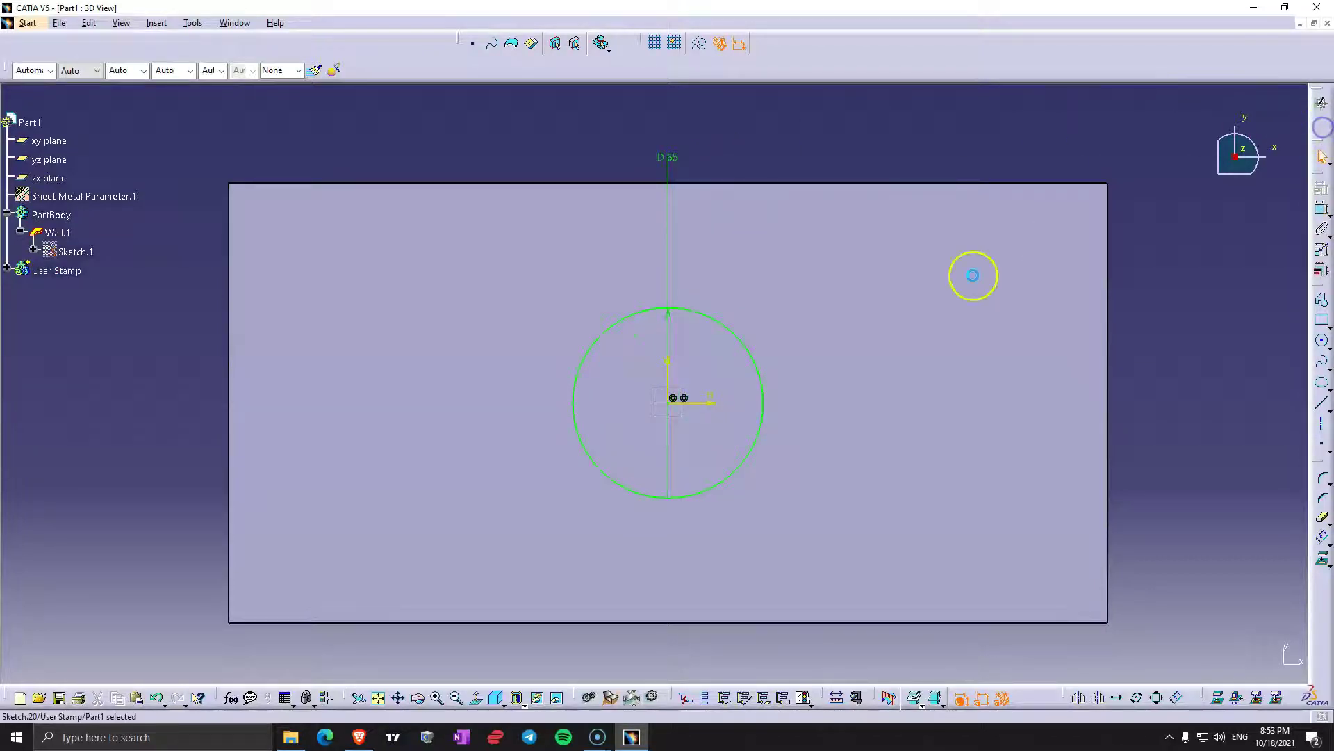
# Pad the 65 mm circle sketch upward from the wall with a length of 5 mm.
pyautogui.click(1322, 141)
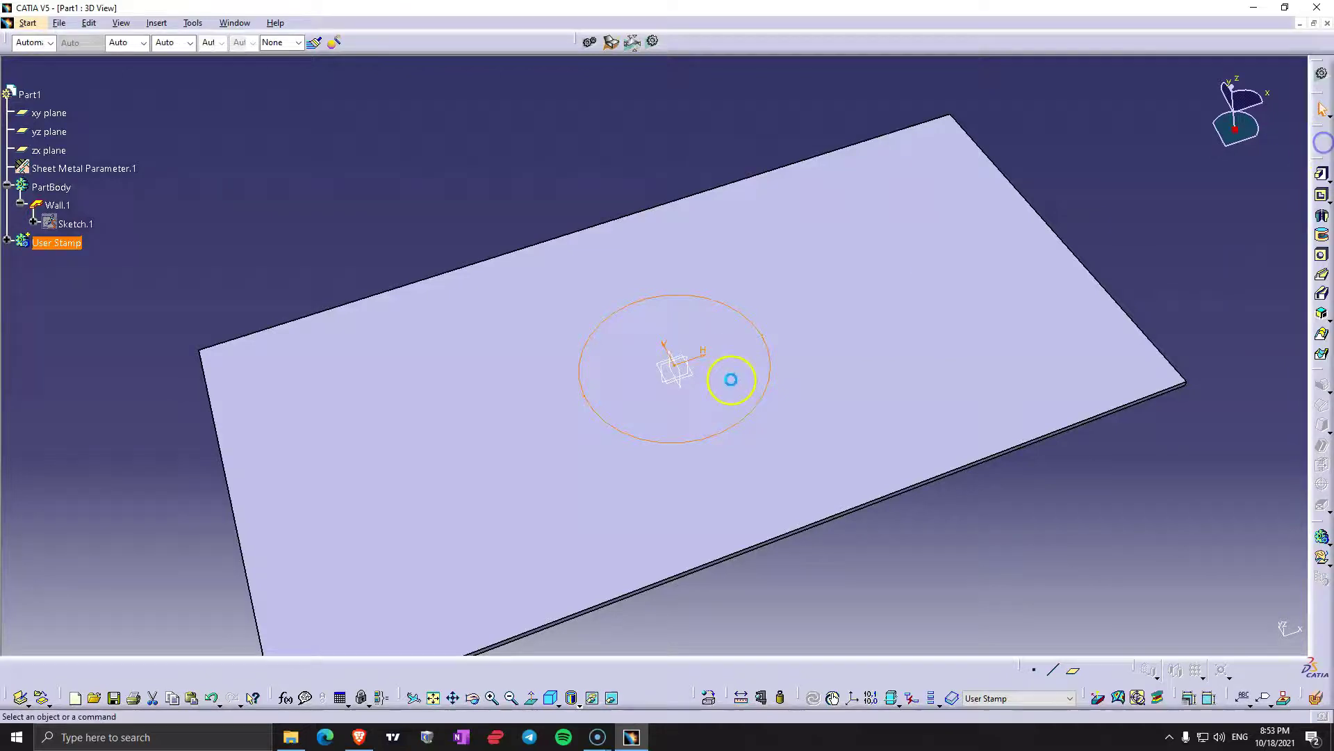
pyautogui.click(732, 379)
pyautogui.click(1322, 124)
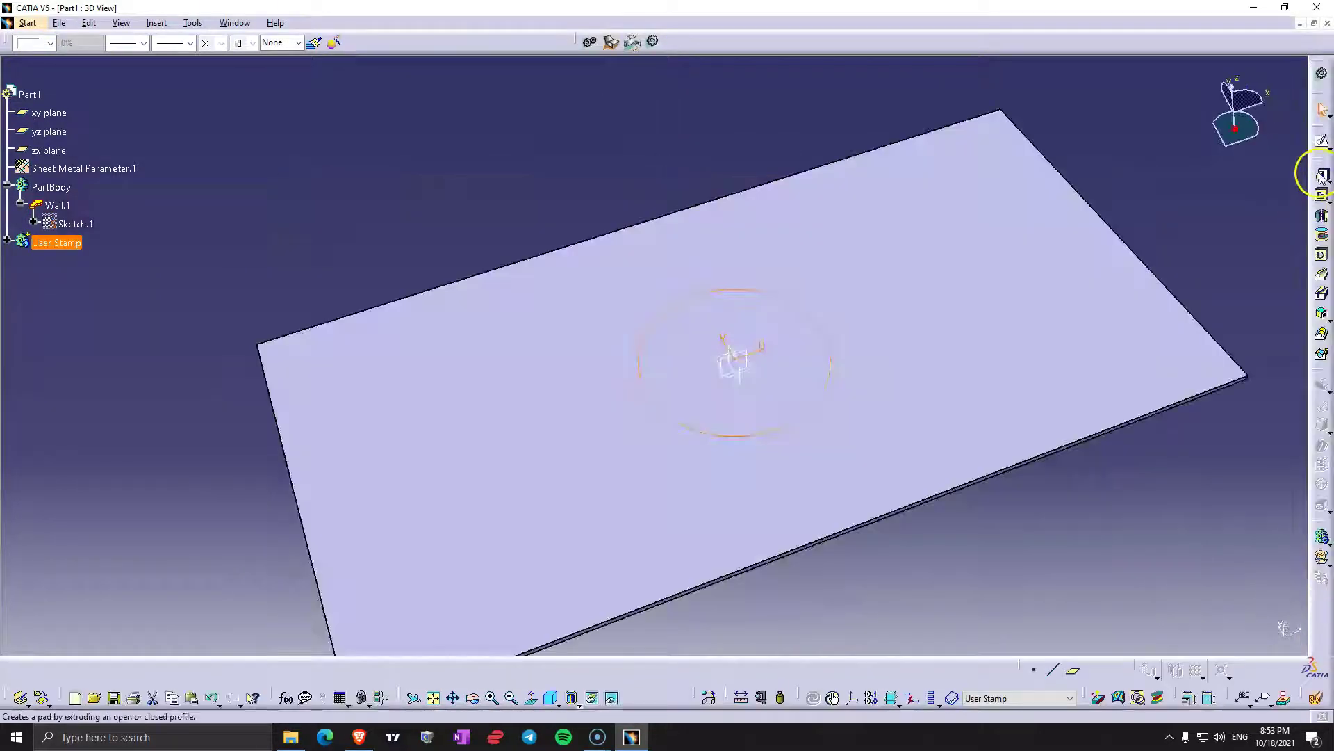
pyautogui.click(1208, 224)
pyautogui.moveTo(762, 397); pyautogui.dragTo(633, 326, button='middle')
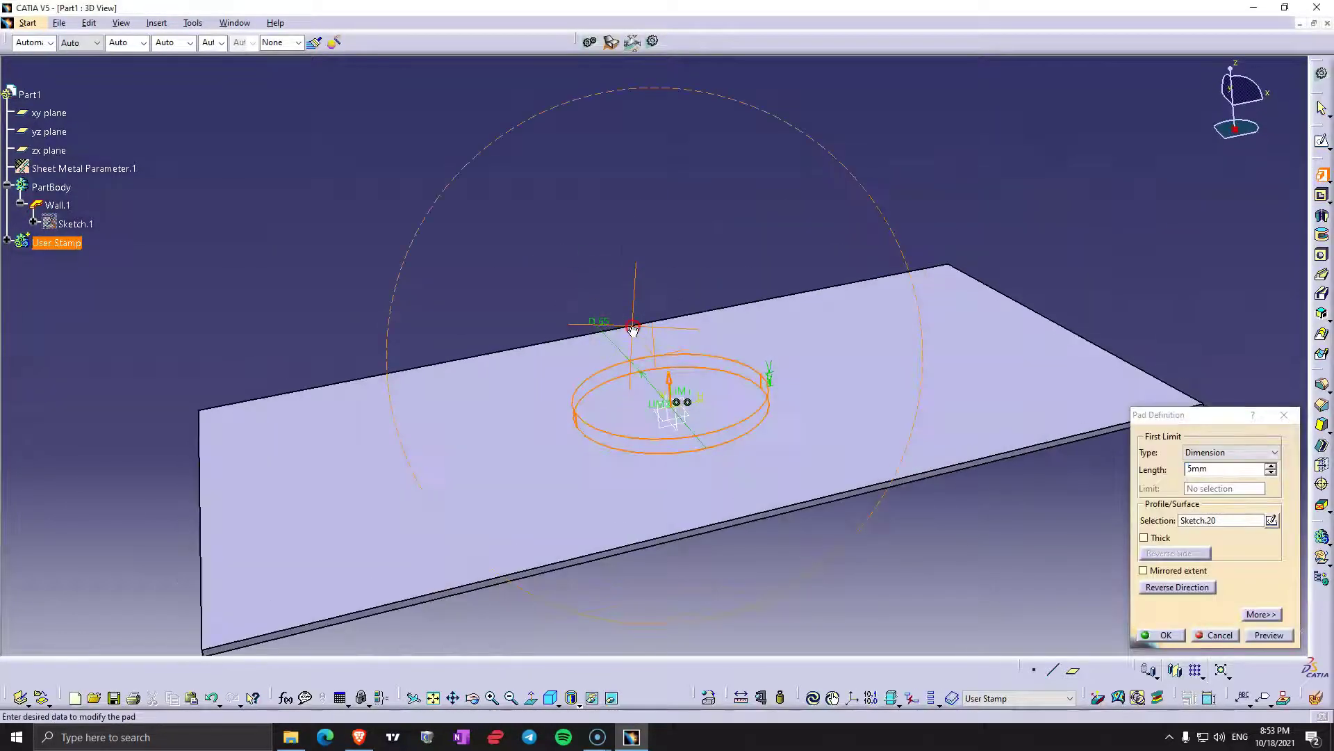
pyautogui.middleClick(674, 408)
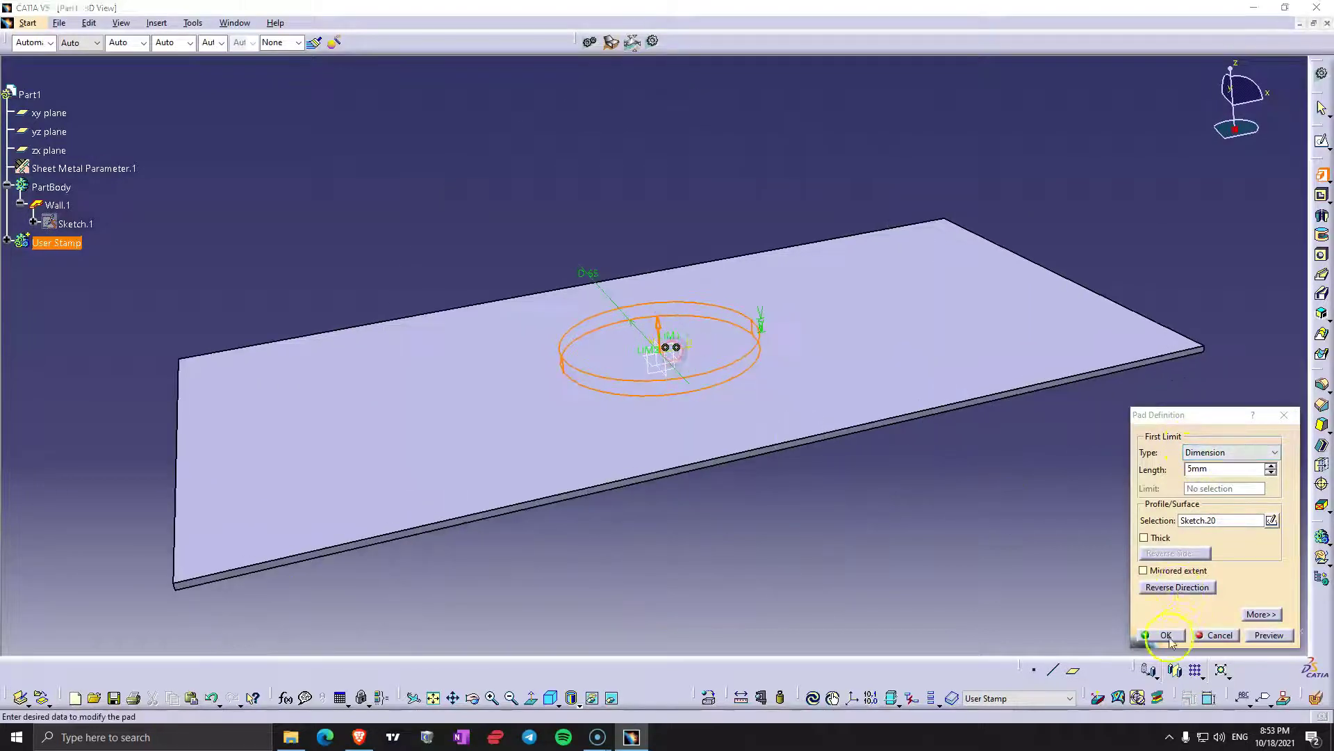
pyautogui.press('Return')
# Set the fill colour of the User Stamp body to orange.
pyautogui.moveTo(739, 388); pyautogui.dragTo(718, 388, button='middle')
pyautogui.click(49, 243)
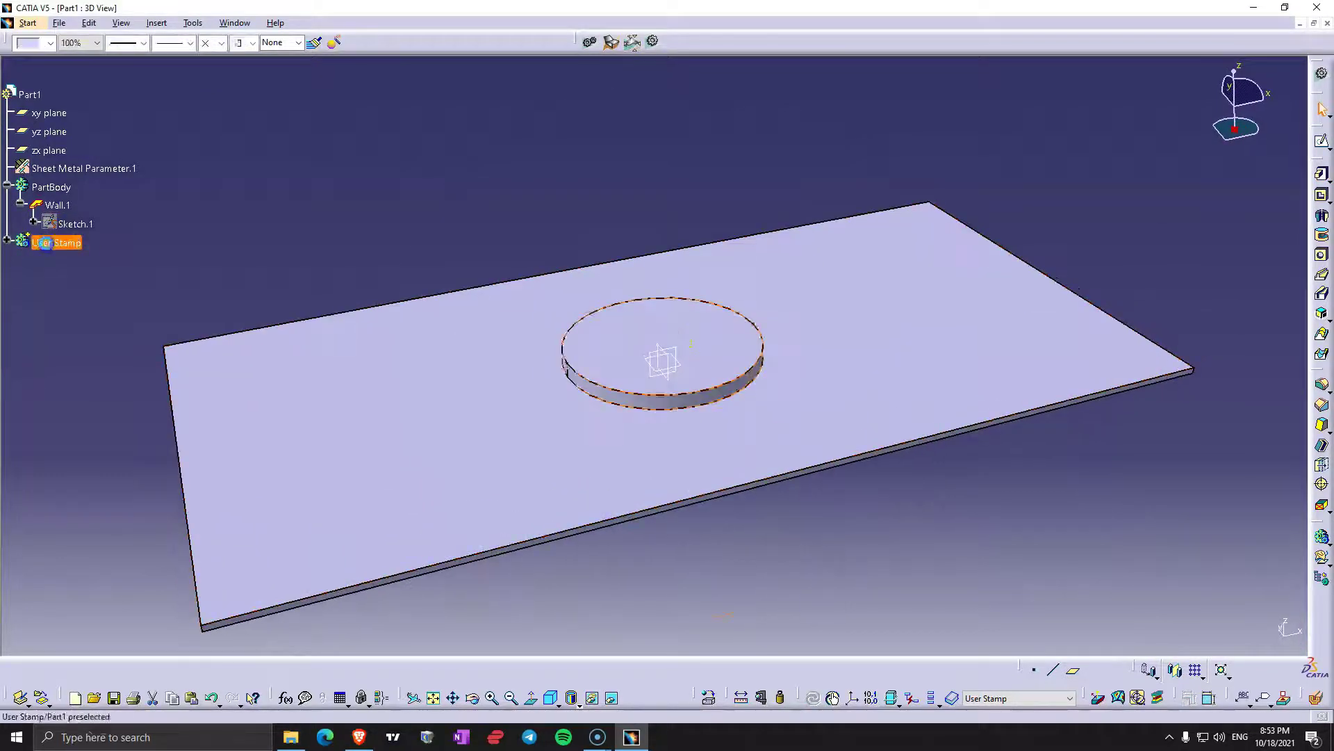
pyautogui.click(53, 42)
pyautogui.click(33, 113)
pyautogui.click(452, 211)
pyautogui.moveTo(712, 414); pyautogui.dragTo(696, 299, button='middle')
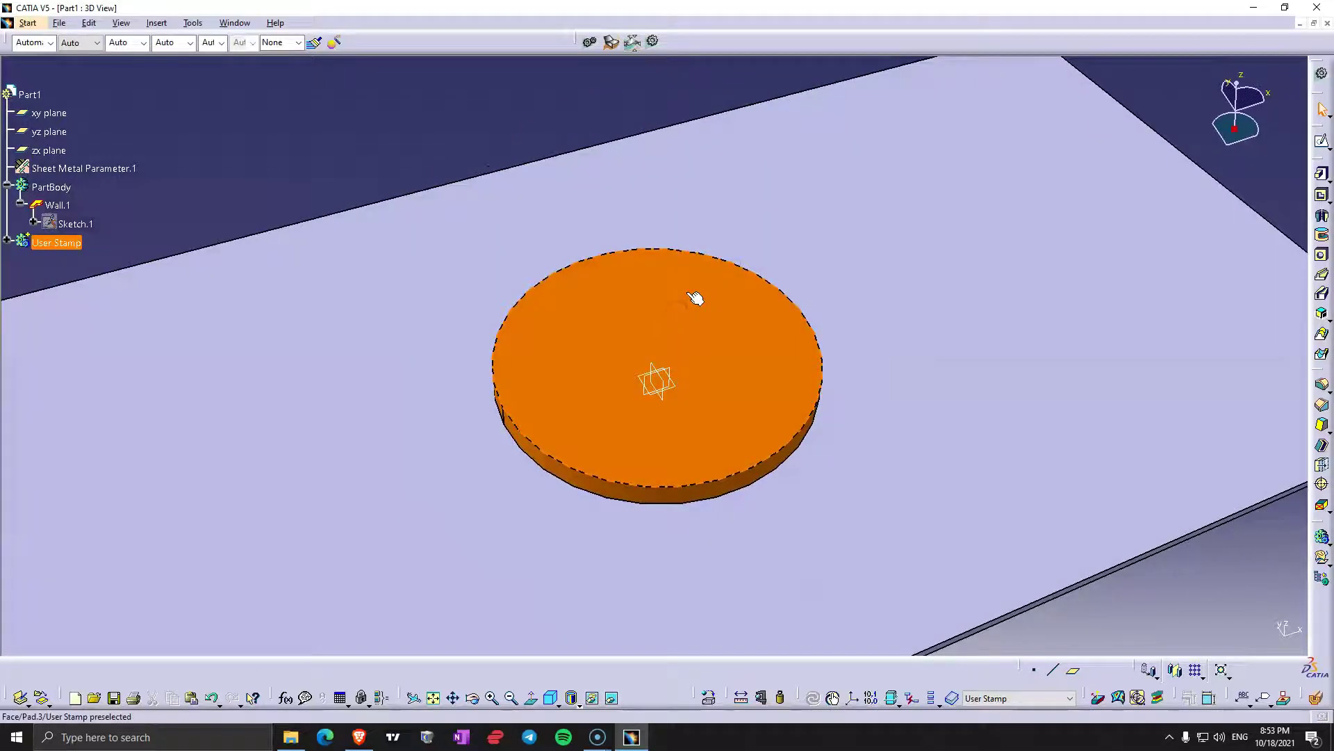
# Start a sketch on the top face of the orange disc and draw a small circle between its centre and rim.
pyautogui.click(696, 298)
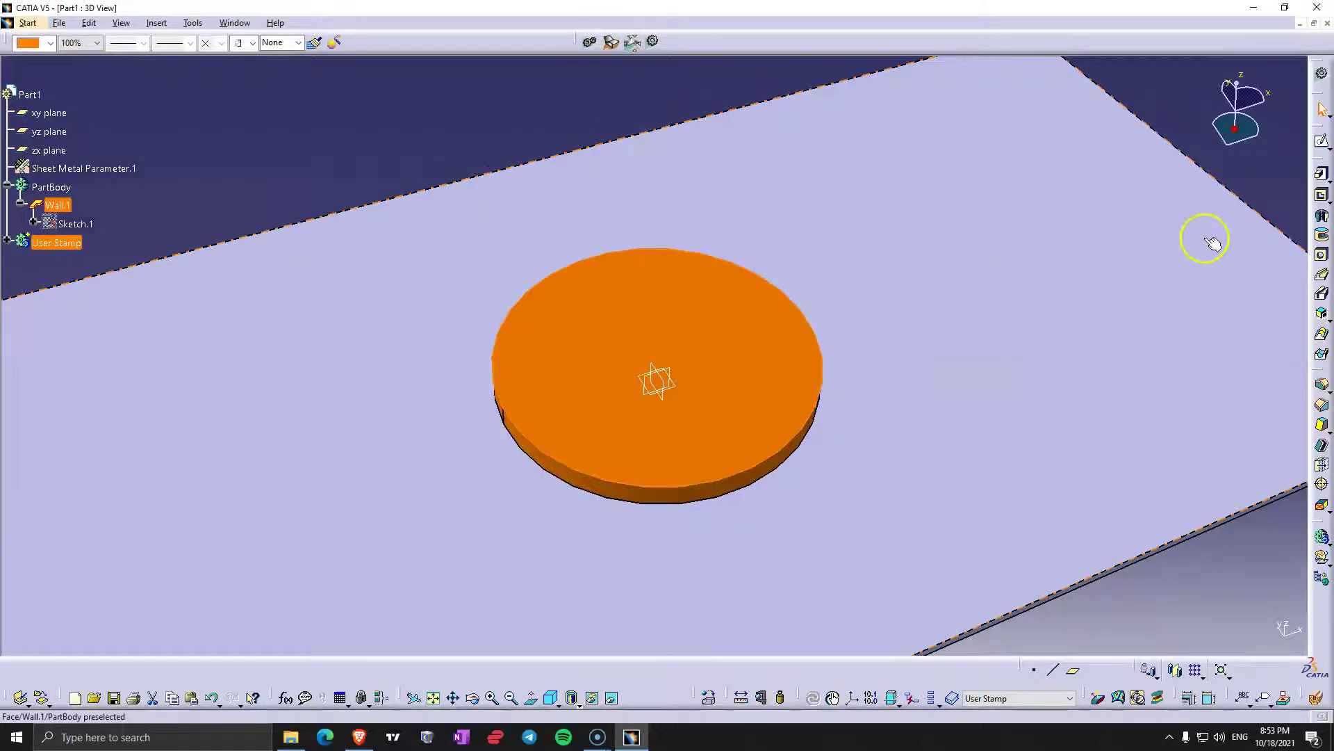
pyautogui.click(1321, 141)
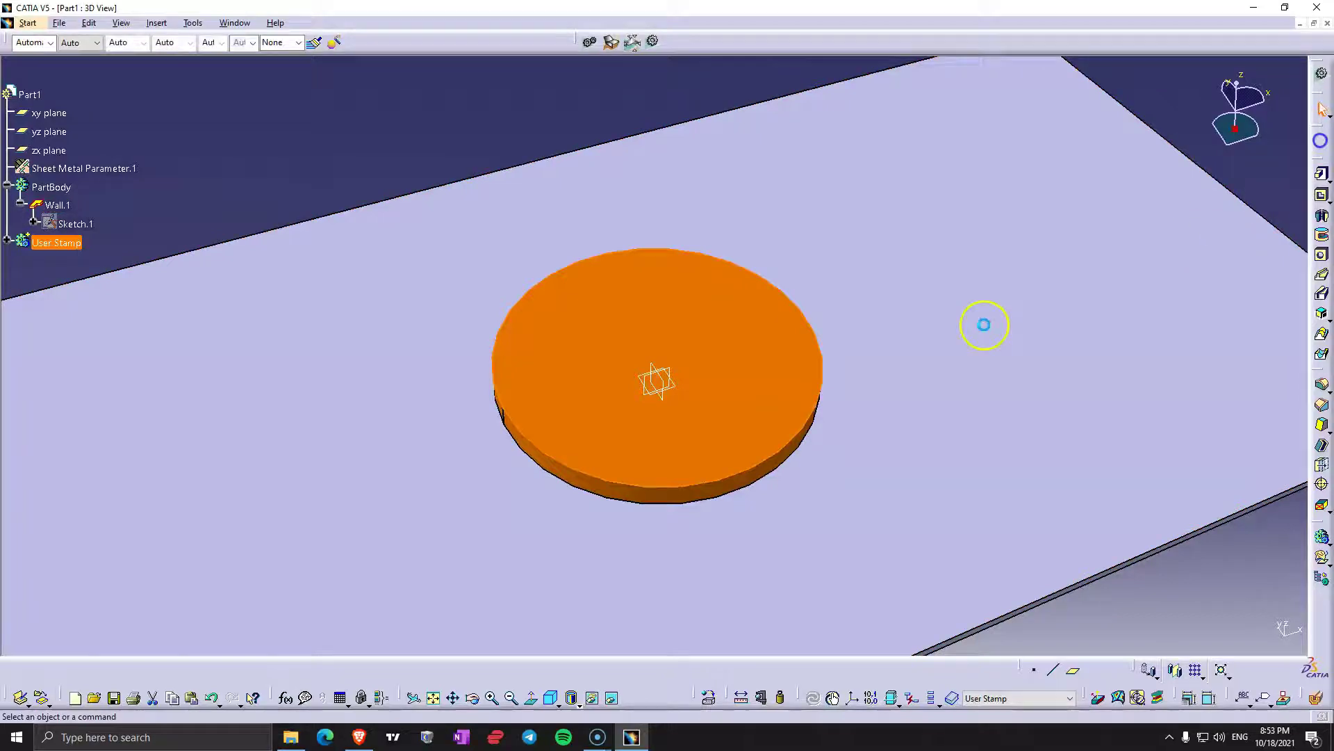
pyautogui.click(982, 322)
pyautogui.click(1323, 344)
pyautogui.click(710, 454)
pyautogui.click(723, 467)
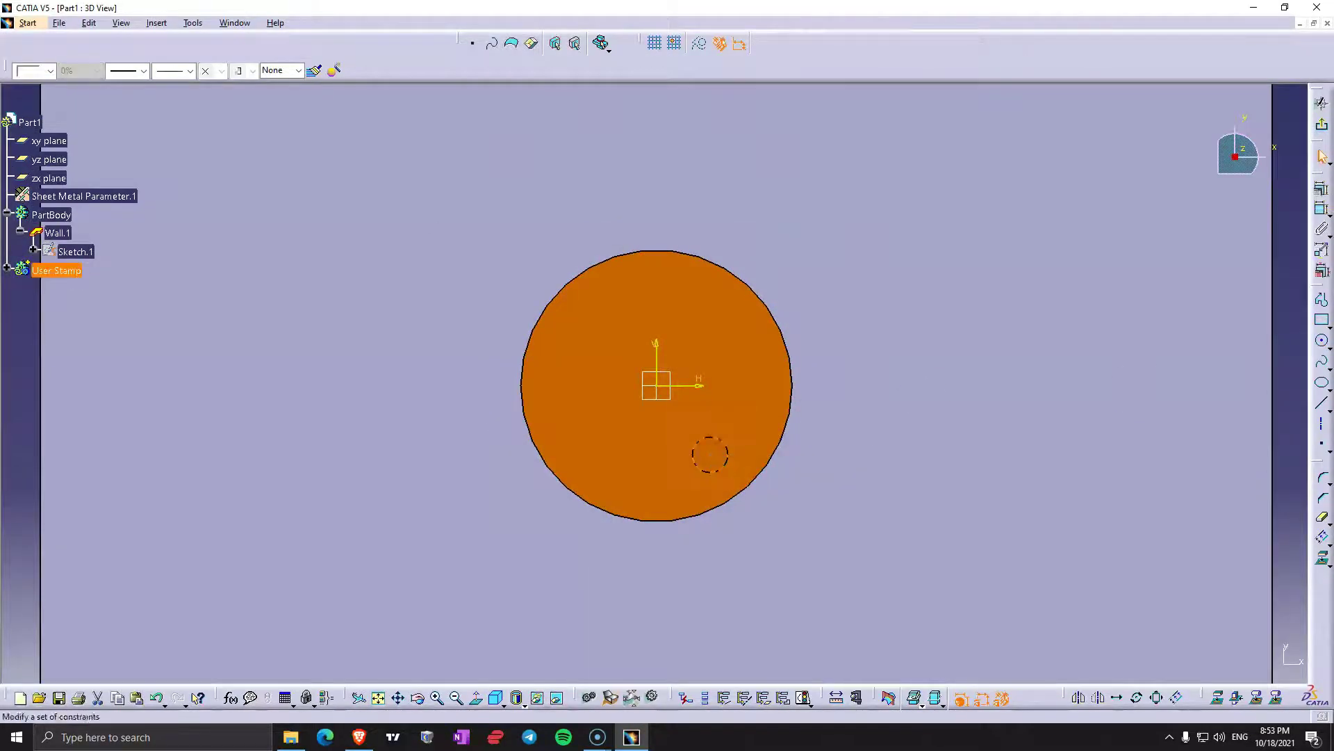
# Add a diameter constraint to the small circle and set it to 10 mm.
pyautogui.click(1321, 208)
pyautogui.click(814, 447)
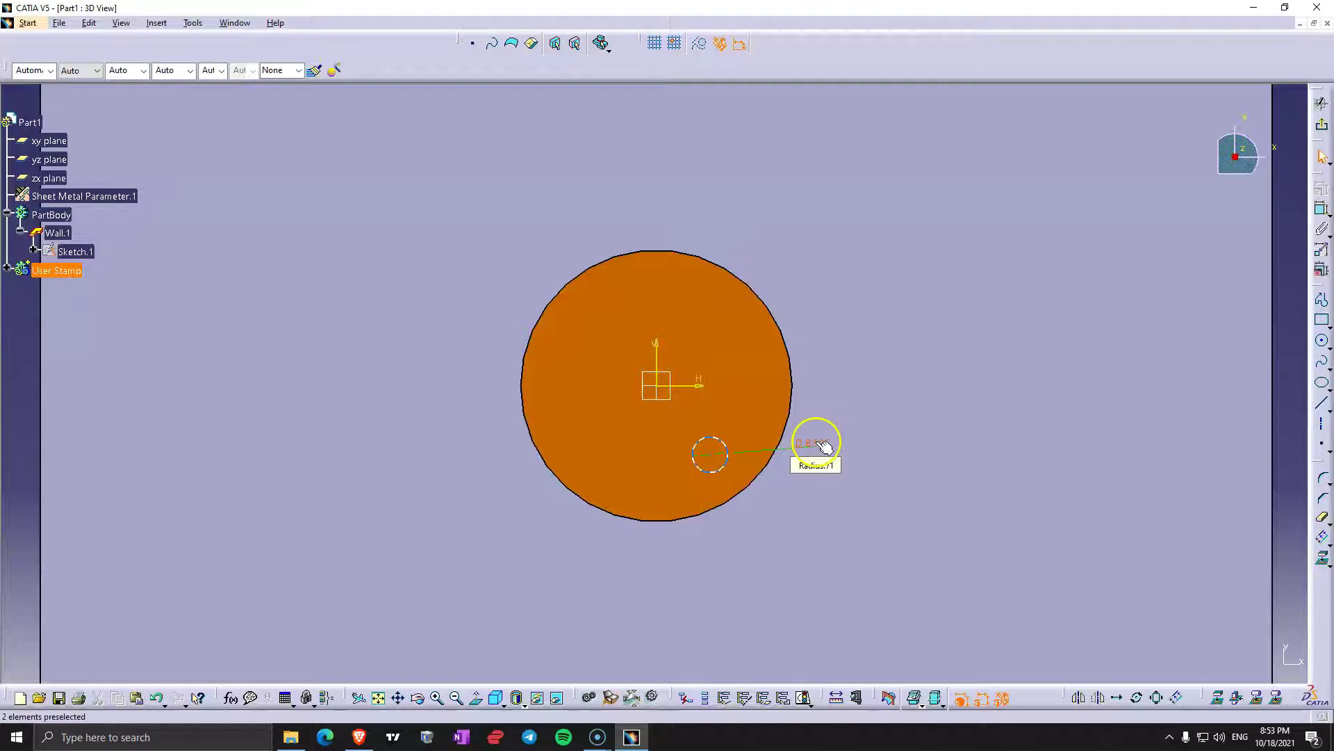
pyautogui.doubleClick(817, 445)
pyautogui.press('Return')
# Draw a line from the small circle's centre to the sketch origin and convert it to a construction element.
pyautogui.click(1322, 404)
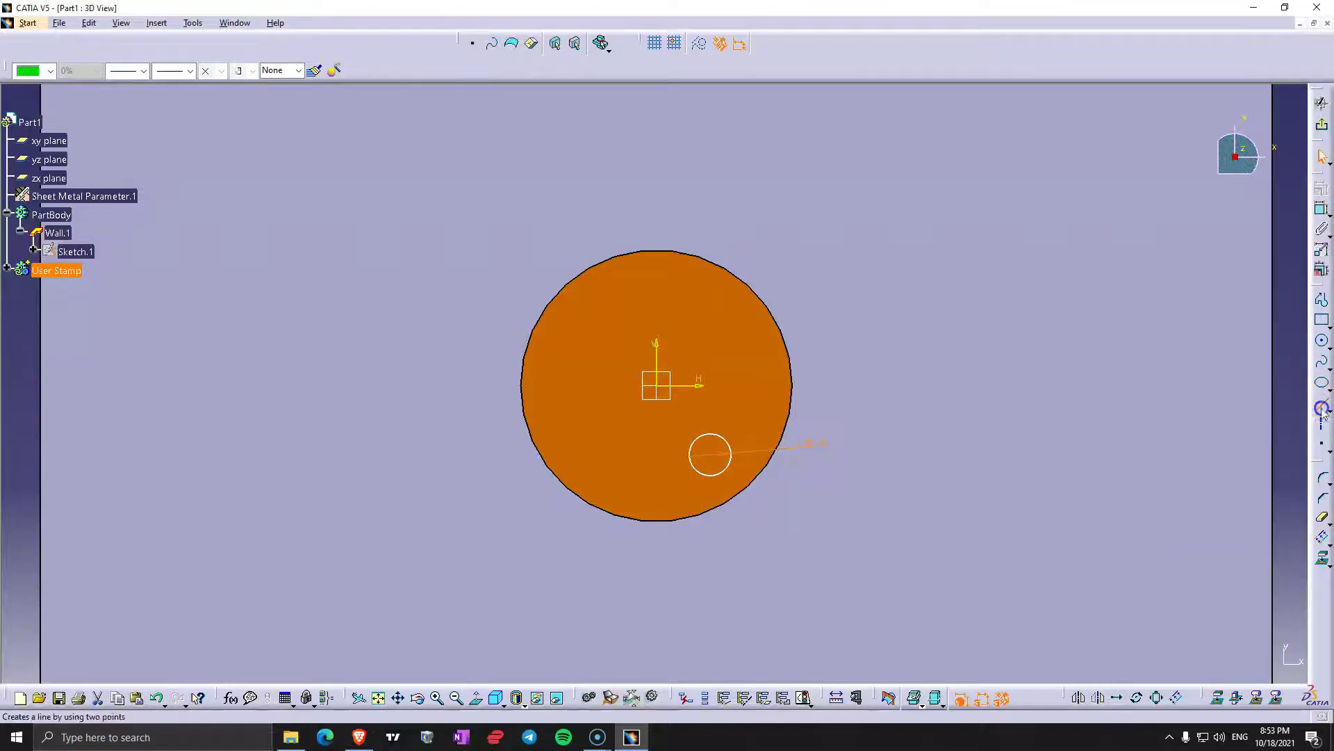
pyautogui.click(710, 454)
pyautogui.click(656, 386)
pyautogui.click(699, 43)
pyautogui.click(1168, 353)
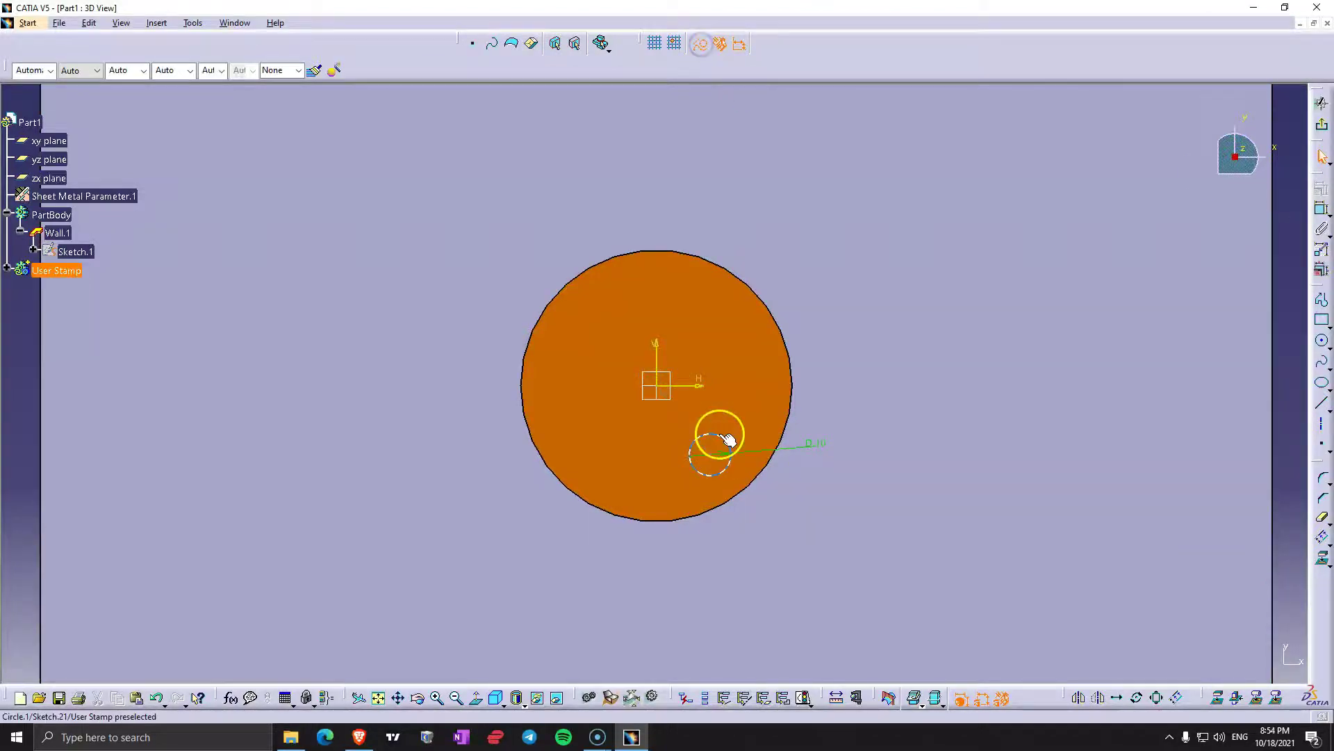
# Add a length constraint to the construction line between the origin and the small circle's centre and set it to 20 mm.
pyautogui.click(1319, 211)
pyautogui.click(681, 424)
pyautogui.doubleClick(720, 401)
pyautogui.write('2')
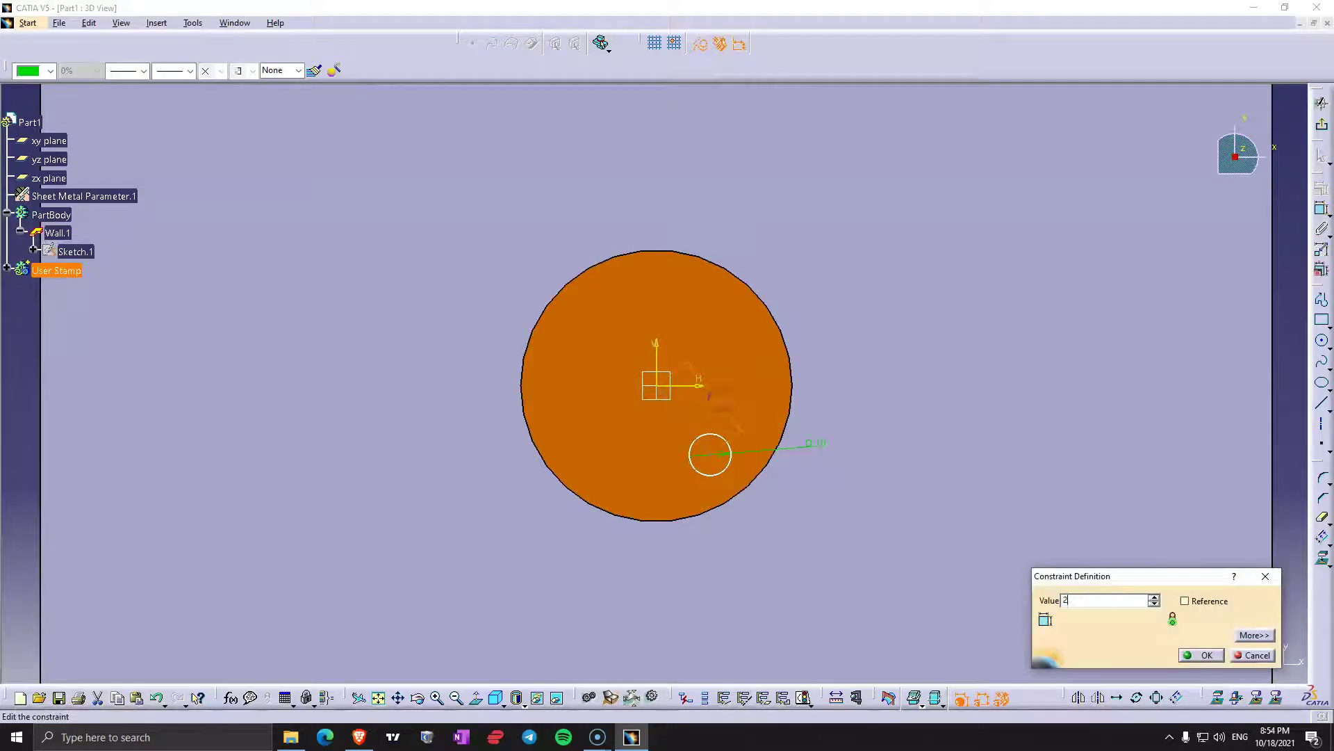
pyautogui.write('0')
pyautogui.press('Return')
# Move the small circle close to the horizontal axis and constrain the angle between the construction line and that axis to 0 degrees.
pyautogui.moveTo(716, 475); pyautogui.dragTo(748, 424)
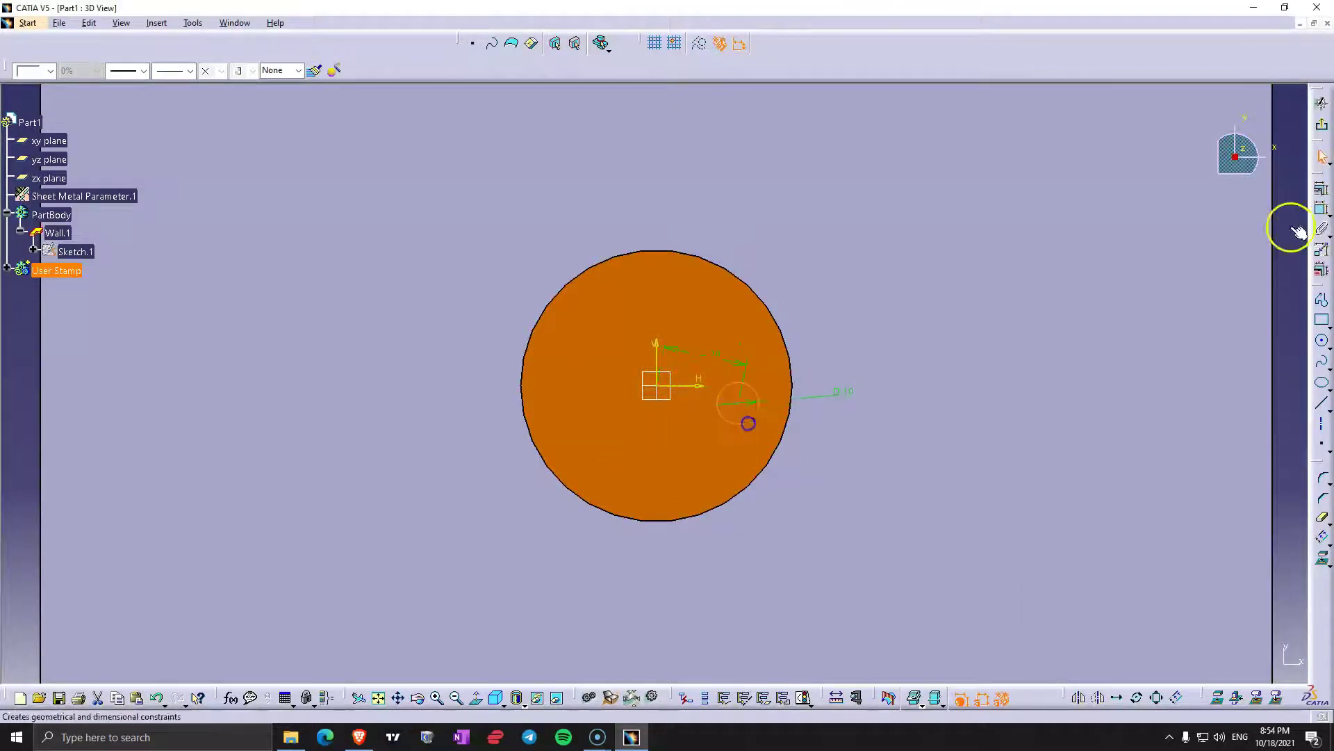
pyautogui.click(1321, 210)
pyautogui.click(718, 398)
pyautogui.doubleClick(711, 395)
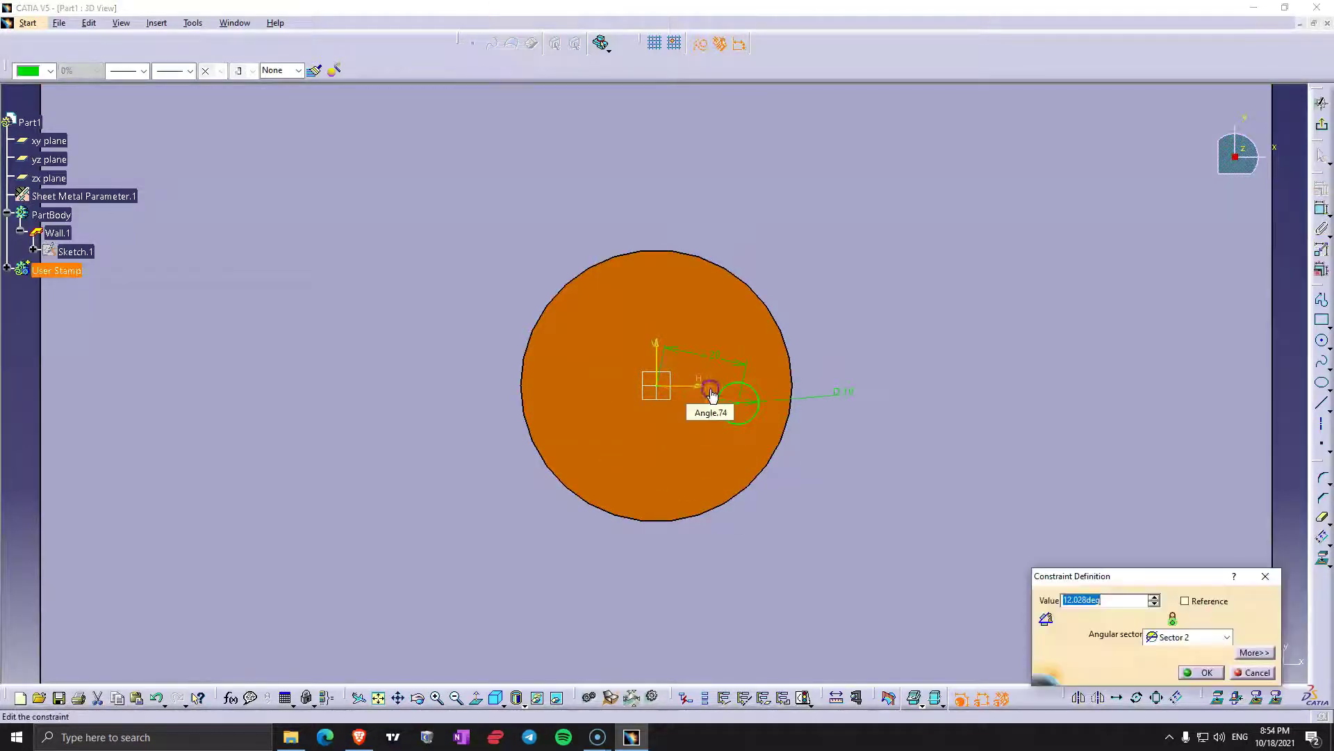
pyautogui.write('0')
pyautogui.press('Return')
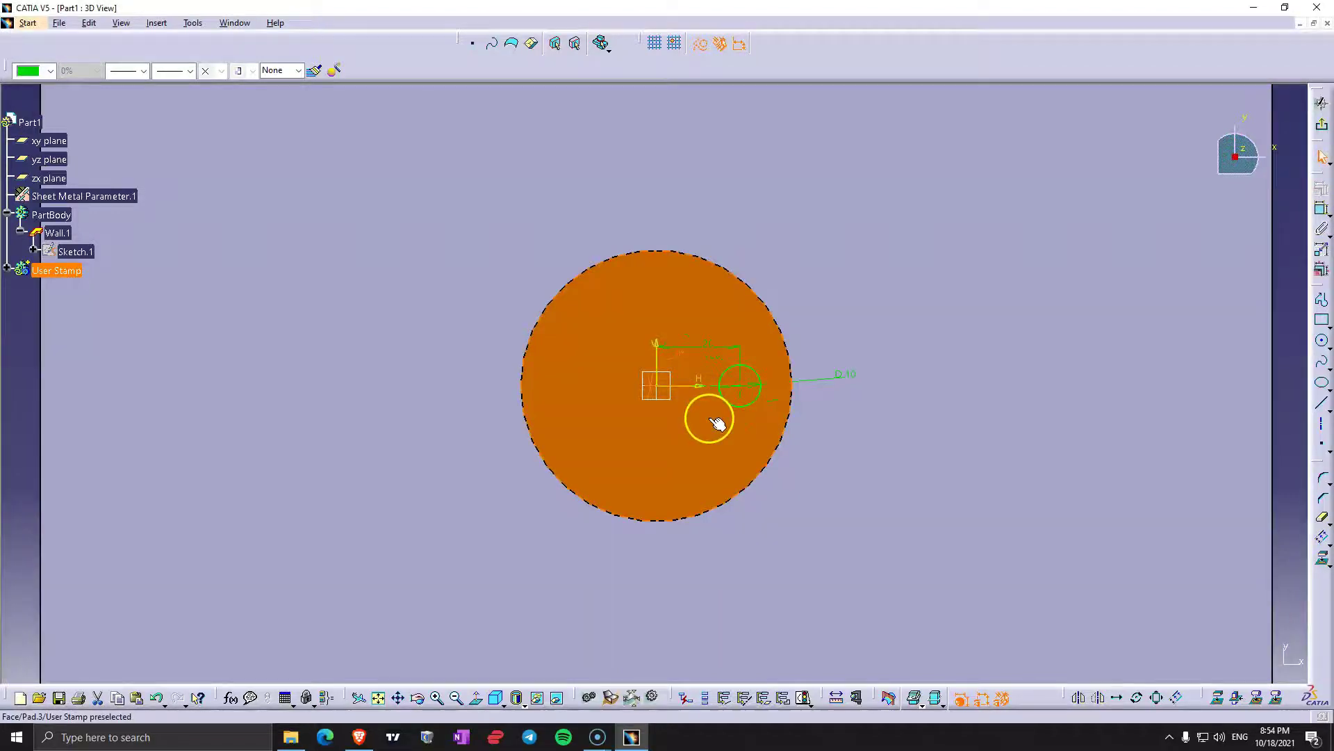
# Draw a vertical line across the small circle and constrain it to pass through the circle's centre.
pyautogui.click(1322, 403)
pyautogui.click(745, 401)
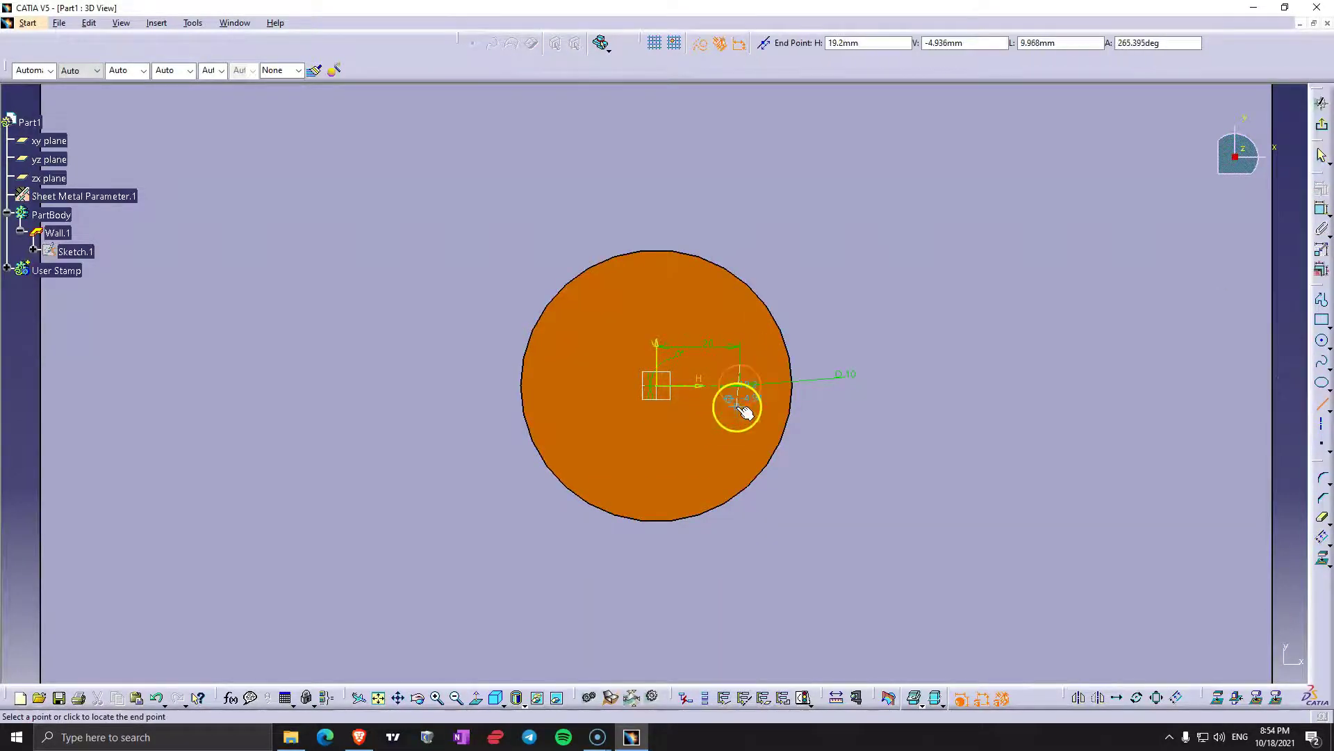
pyautogui.click(745, 360)
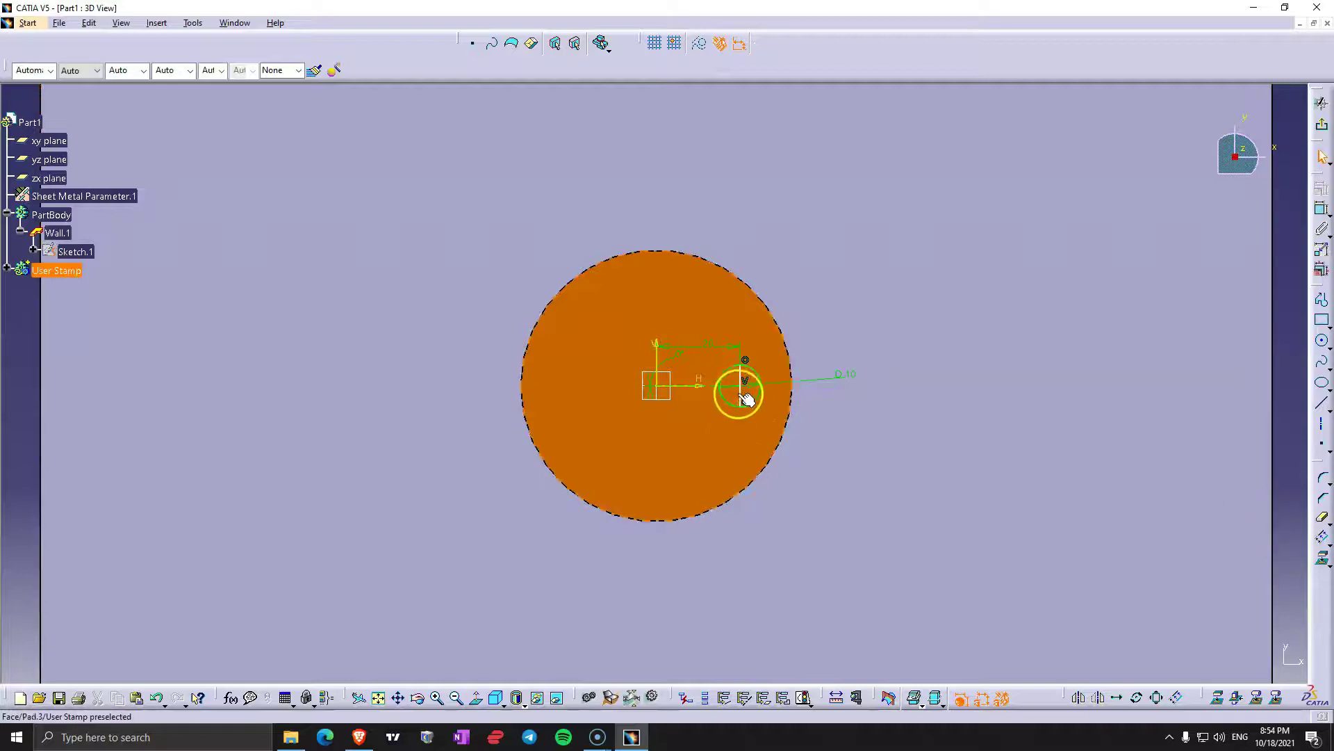
pyautogui.moveTo(739, 393); pyautogui.dragTo(746, 389)
pyautogui.keyDown('ctrl'); pyautogui.moveTo(746, 389); pyautogui.dragTo(679, 369, button='middle'); pyautogui.keyUp('ctrl')
pyautogui.click(1318, 214)
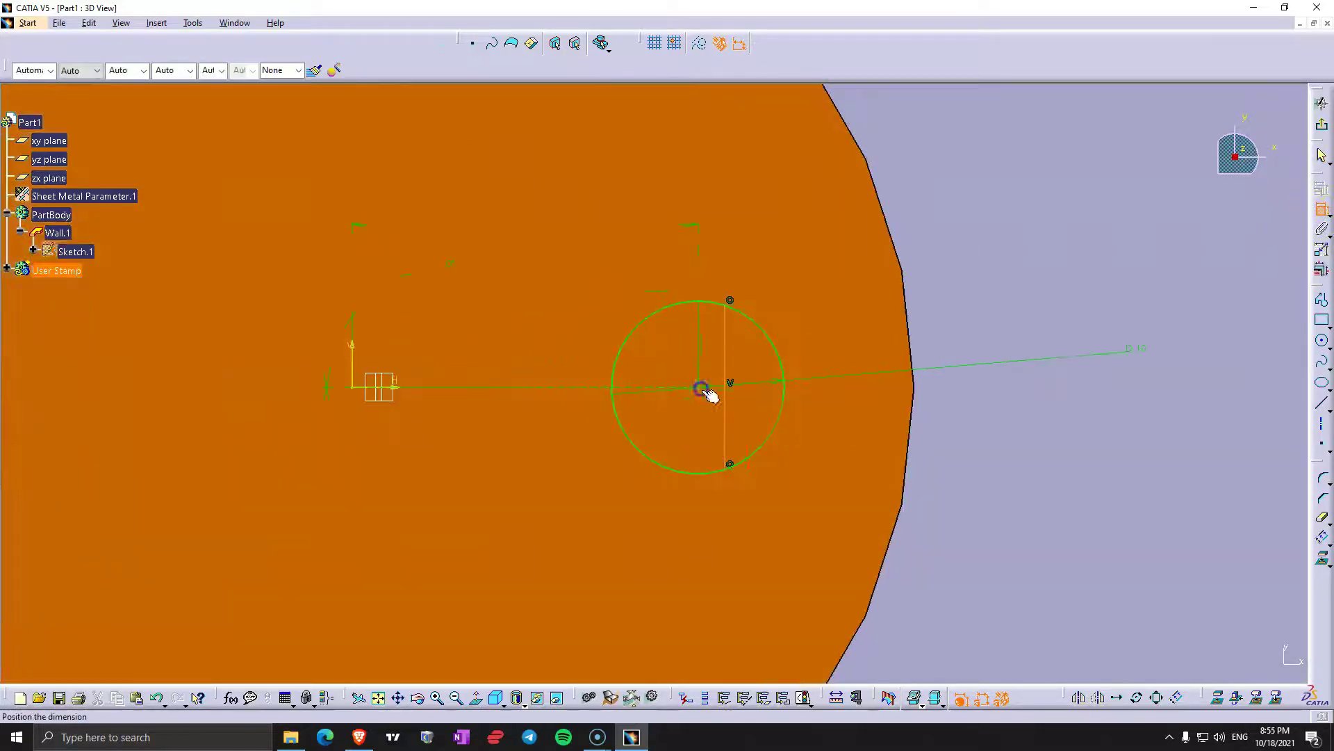
pyautogui.click(702, 387)
pyautogui.scroll(-2, 730, 462)
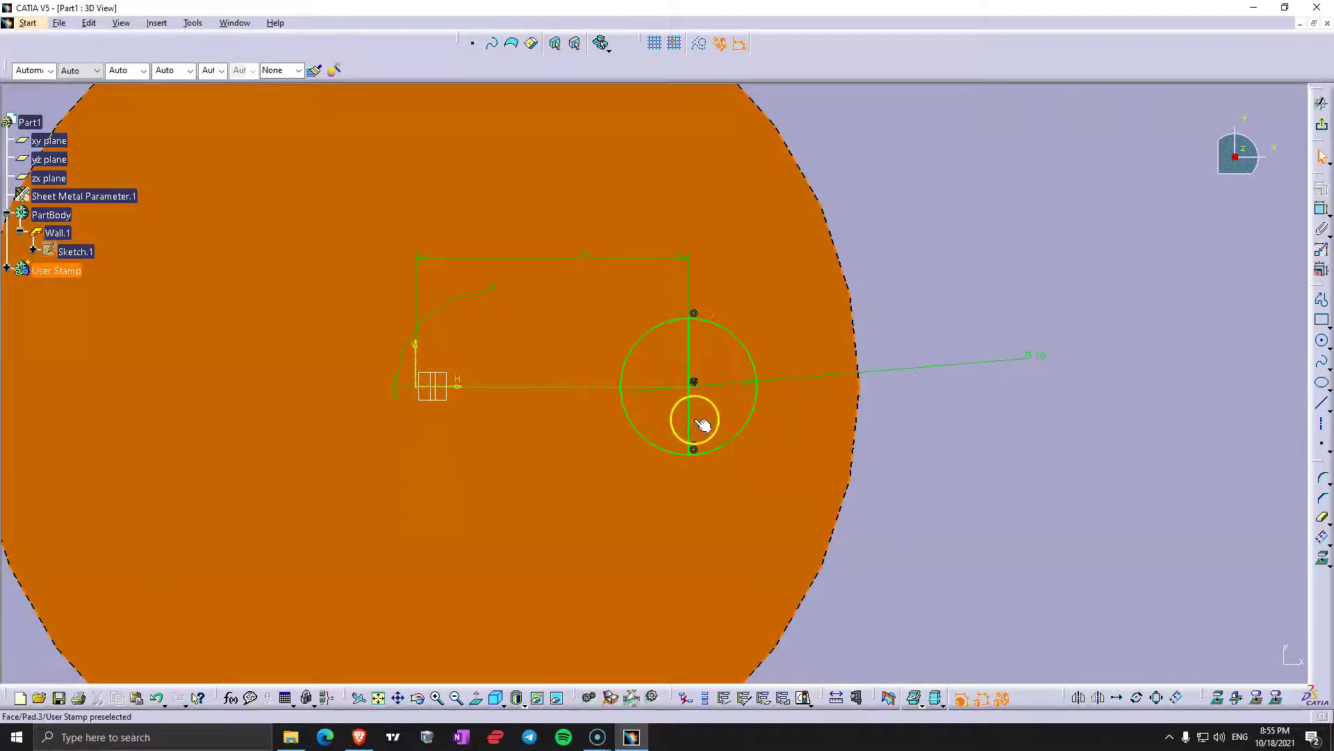
# Trim away the half of the small circle facing the origin, leaving a closed semicircle, and exit the sketch.
pyautogui.click(1323, 520)
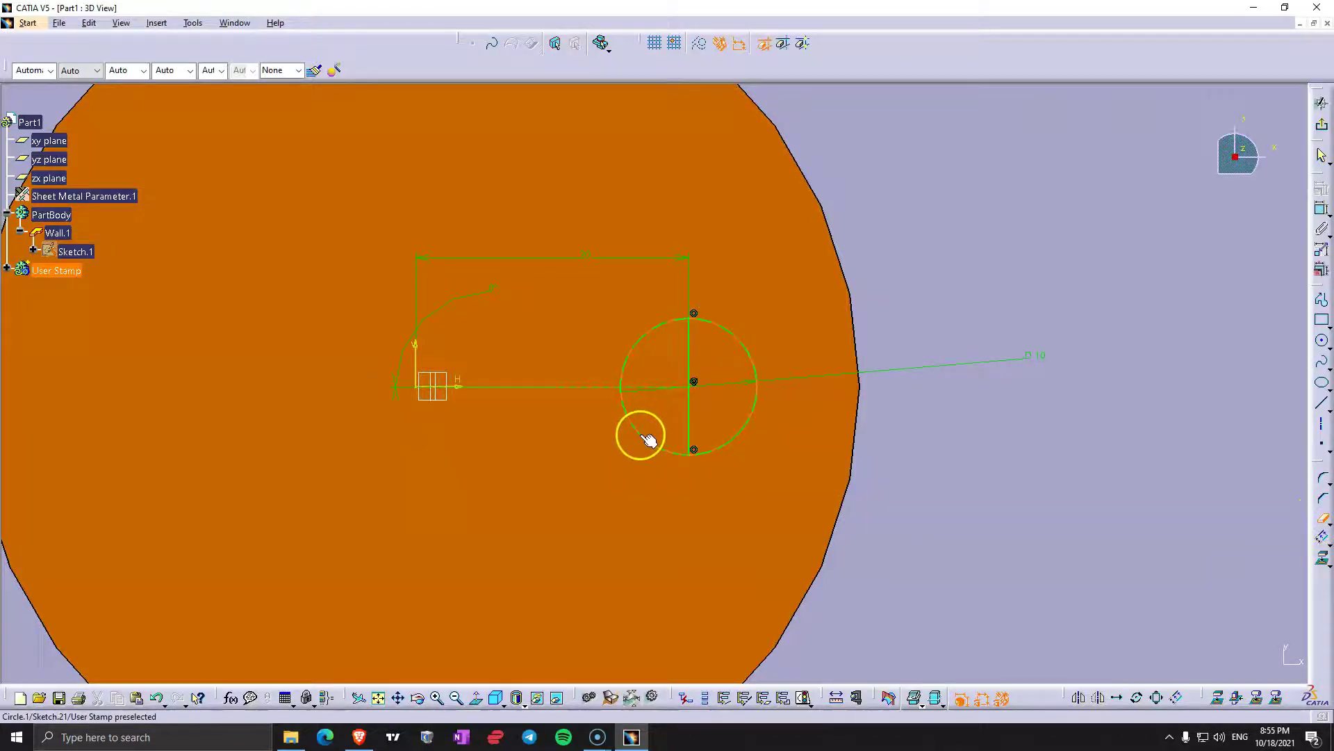
pyautogui.click(648, 439)
pyautogui.click(1322, 518)
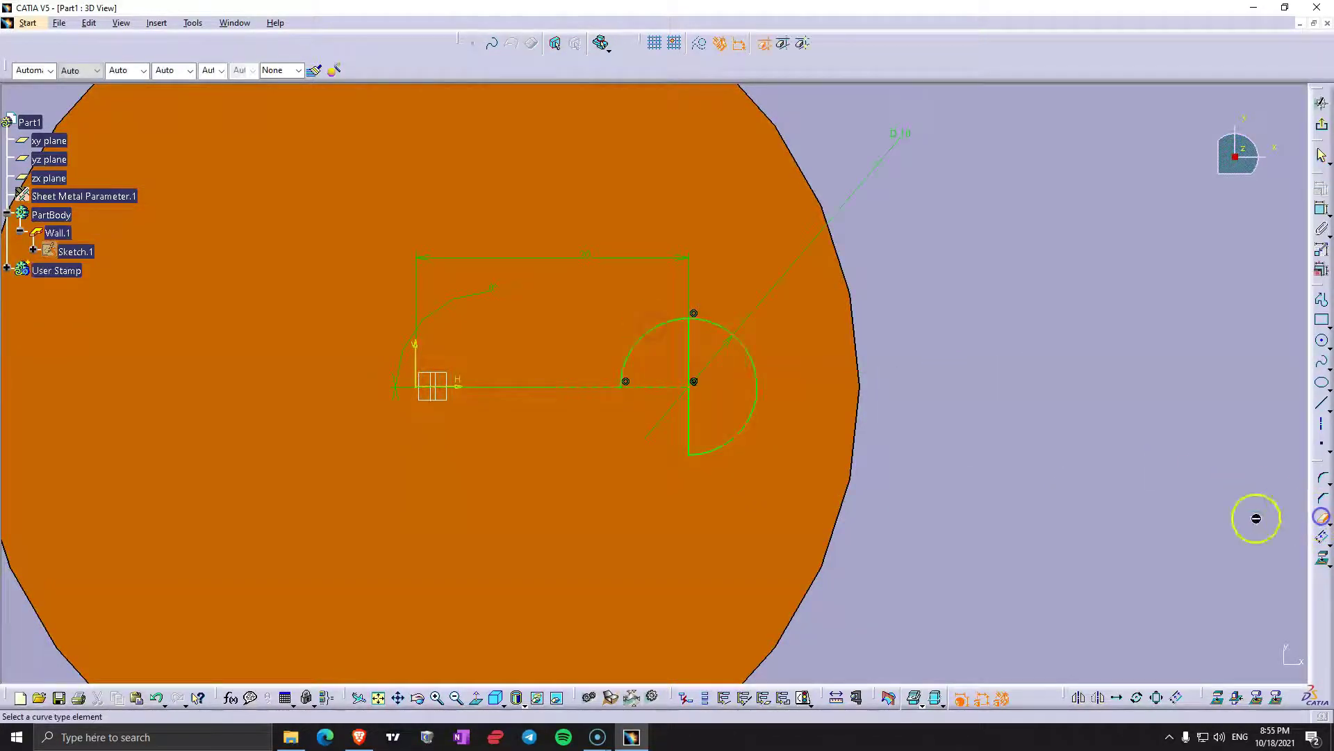
pyautogui.click(647, 331)
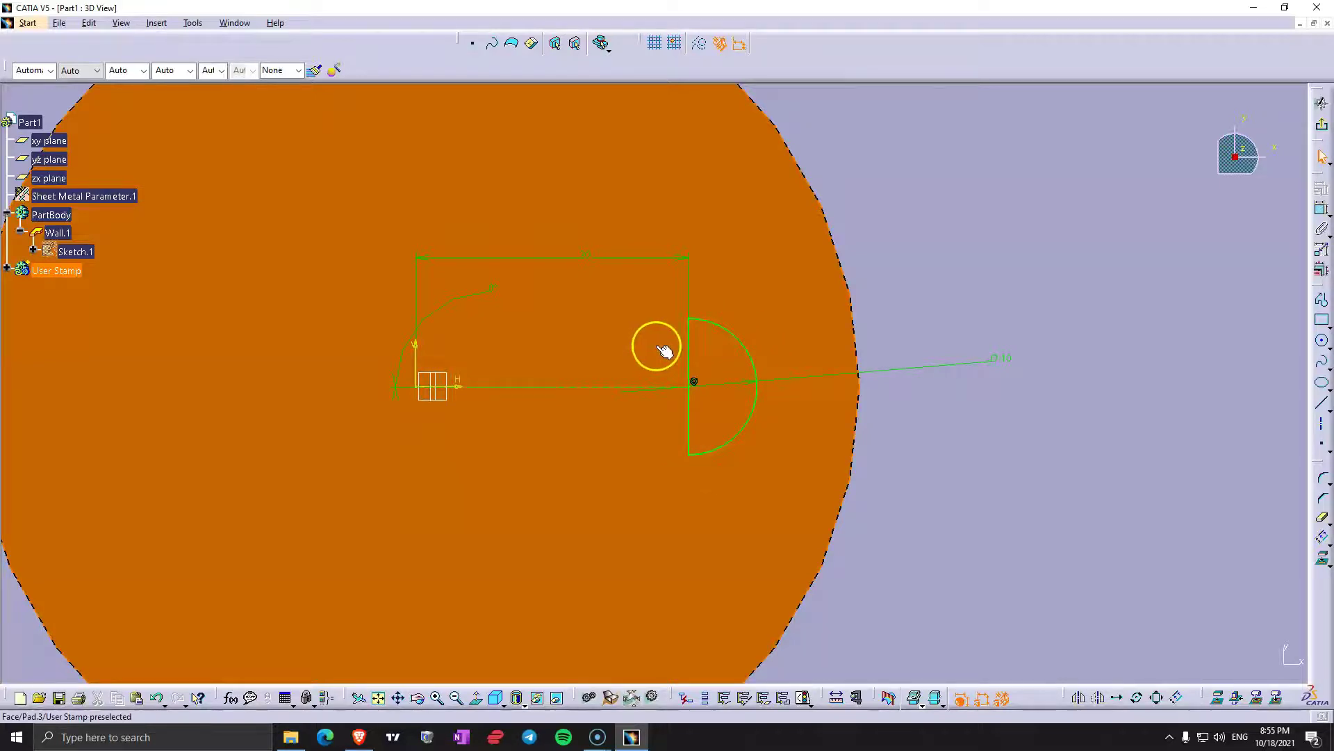
pyautogui.click(1321, 124)
# Start a Shaft from the semicircle sketch, using its straight edge as the axis, and preview the result.
pyautogui.moveTo(562, 486); pyautogui.dragTo(561, 379, button='middle')
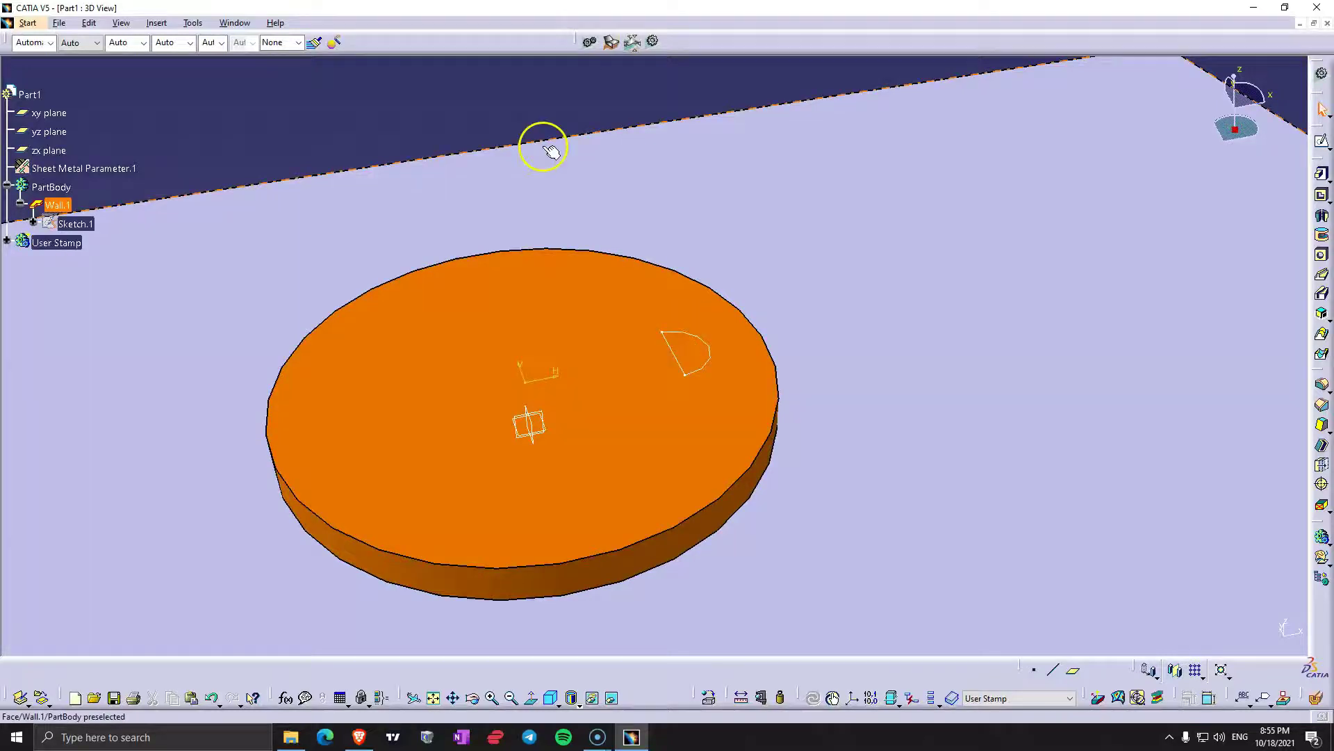
pyautogui.click(1320, 215)
pyautogui.click(704, 366)
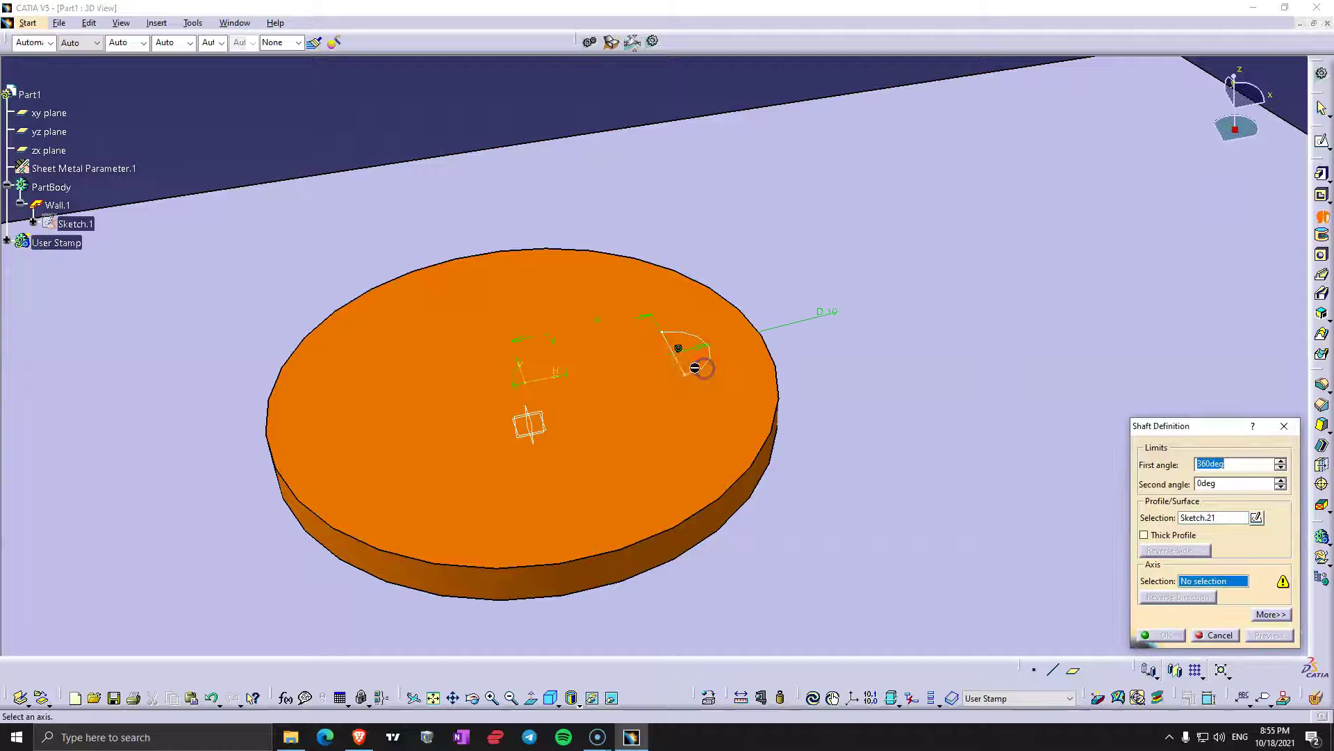
pyautogui.click(682, 366)
pyautogui.moveTo(686, 369)
pyautogui.mouseDown(button='middle')
pyautogui.moveTo(578, 428)
pyautogui.moveTo(496, 506)
pyautogui.moveTo(506, 497)
pyautogui.mouseUp(button='middle')
pyautogui.click(1267, 634)
pyautogui.moveTo(584, 477); pyautogui.dragTo(685, 462, button='middle')
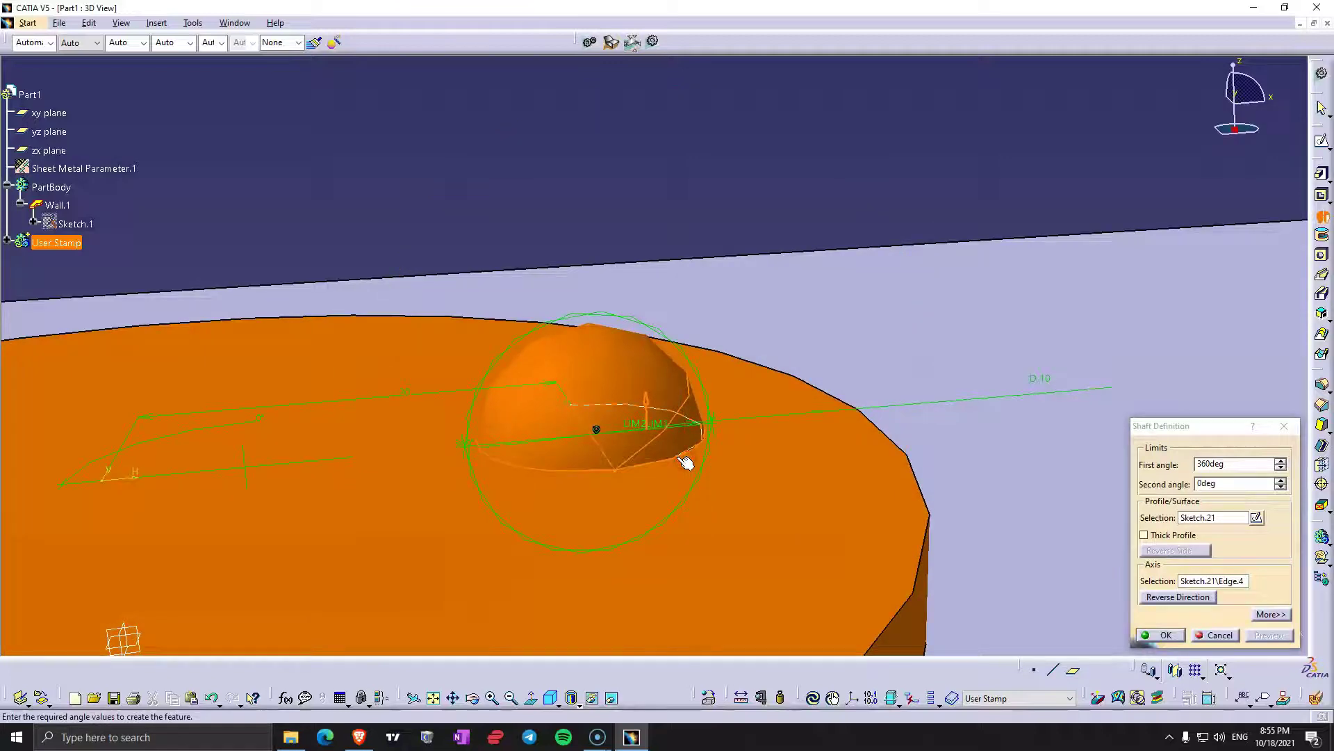
# Set the shaft's first angle to 180 degrees, keep the second at 0 degrees, and create the half-dome.
pyautogui.moveTo(663, 424); pyautogui.dragTo(451, 375)
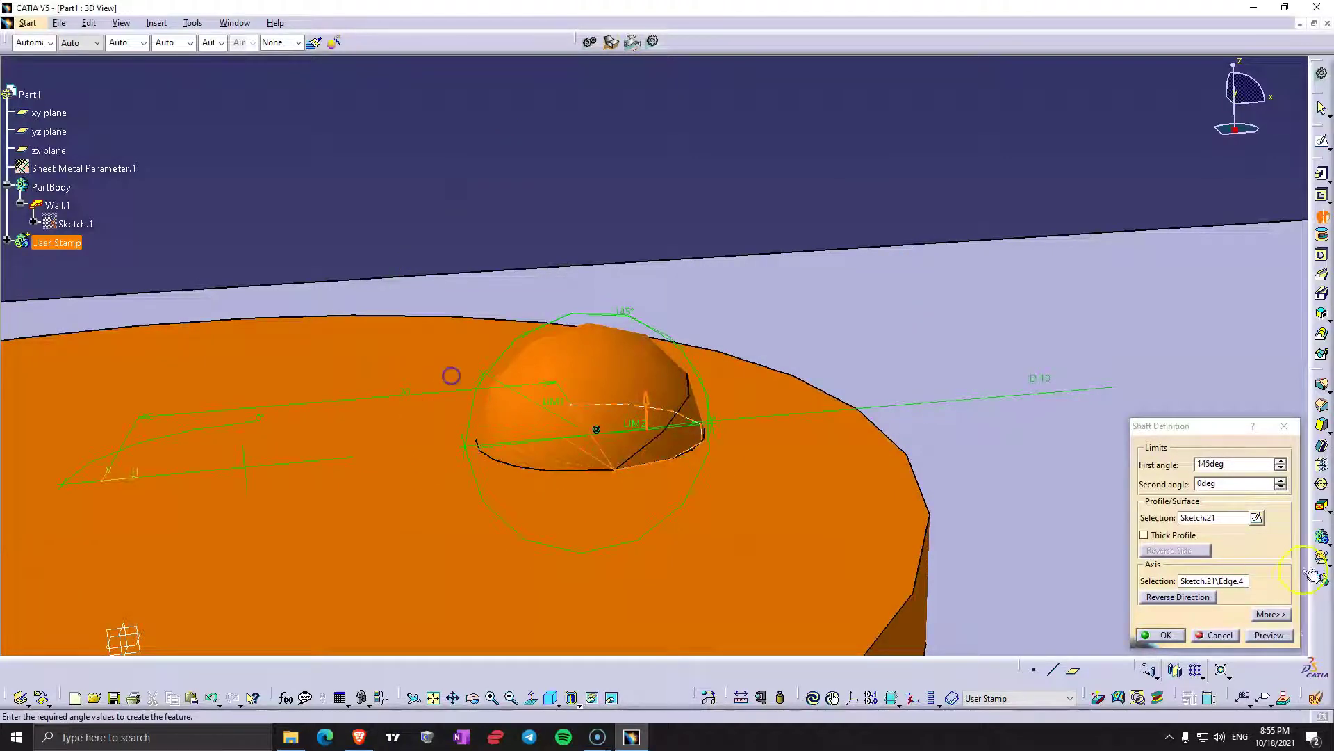
pyautogui.click(1274, 636)
pyautogui.moveTo(634, 468); pyautogui.dragTo(679, 408, button='middle')
pyautogui.click(1172, 455)
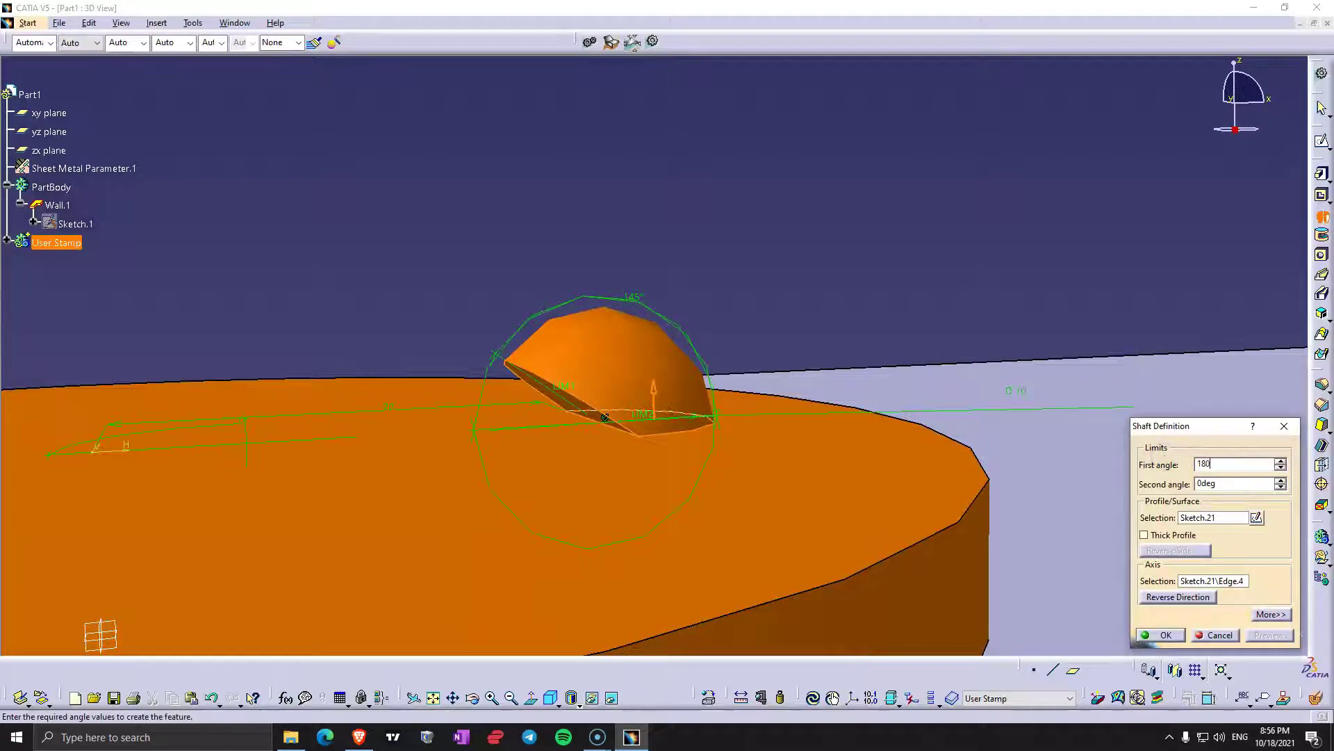
pyautogui.write('180')
pyautogui.click(1230, 483)
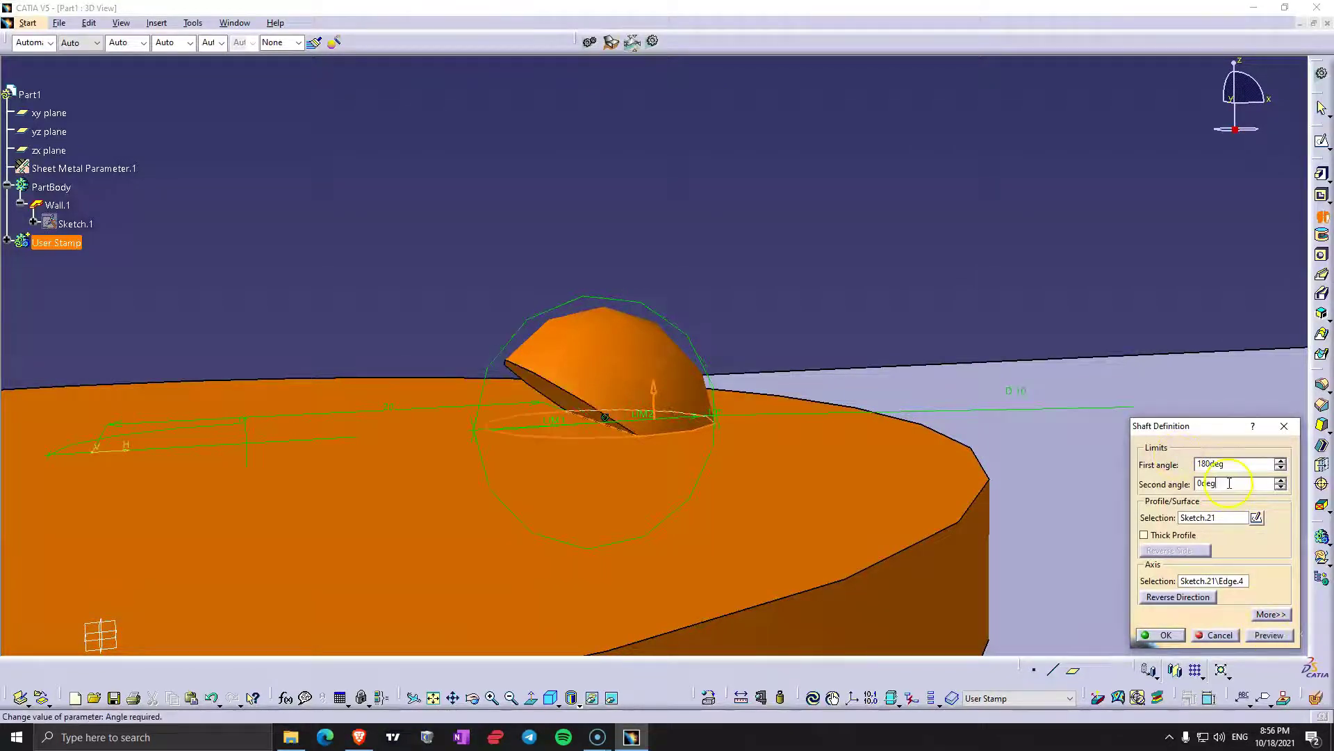
pyautogui.click(1281, 637)
pyautogui.click(1160, 634)
# Start a circular pattern with the dome shaft as the object and the disc's top face as the reference element.
pyautogui.moveTo(620, 399); pyautogui.dragTo(632, 187, button='middle')
pyautogui.click(1243, 560)
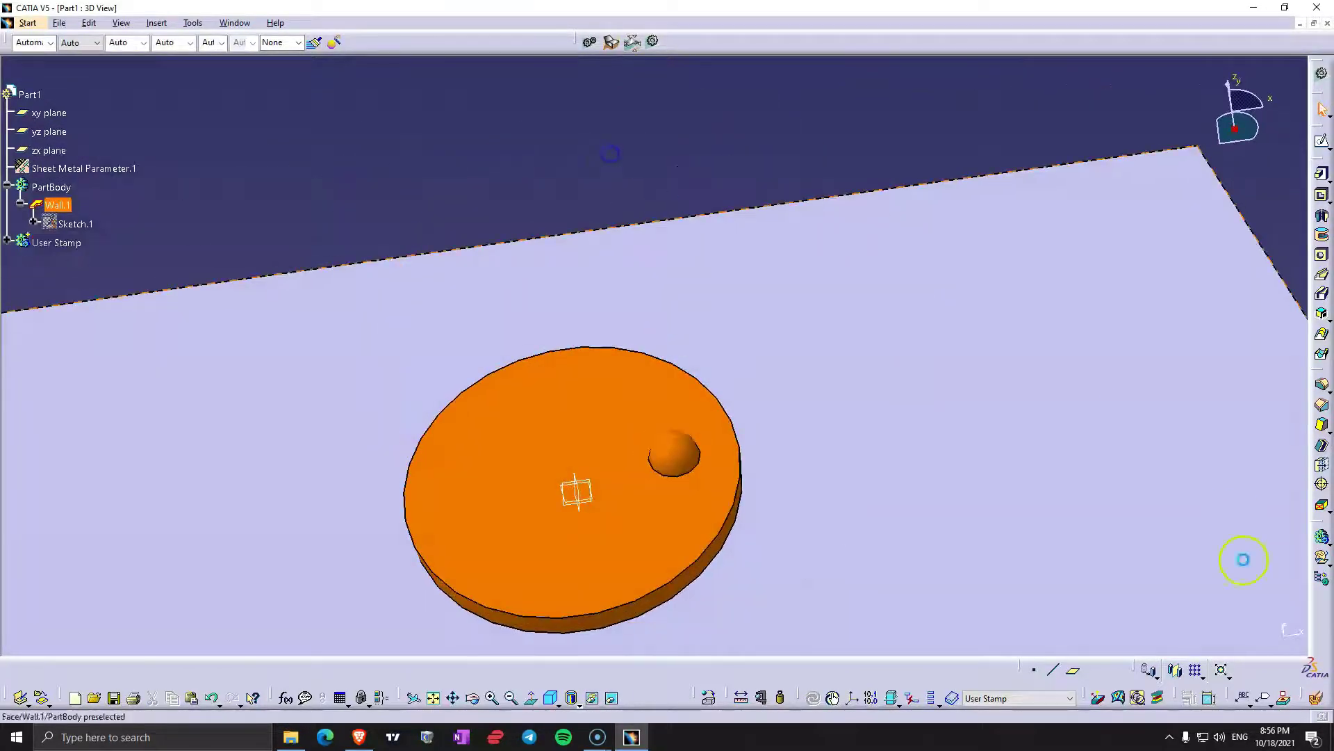
pyautogui.click(1211, 684)
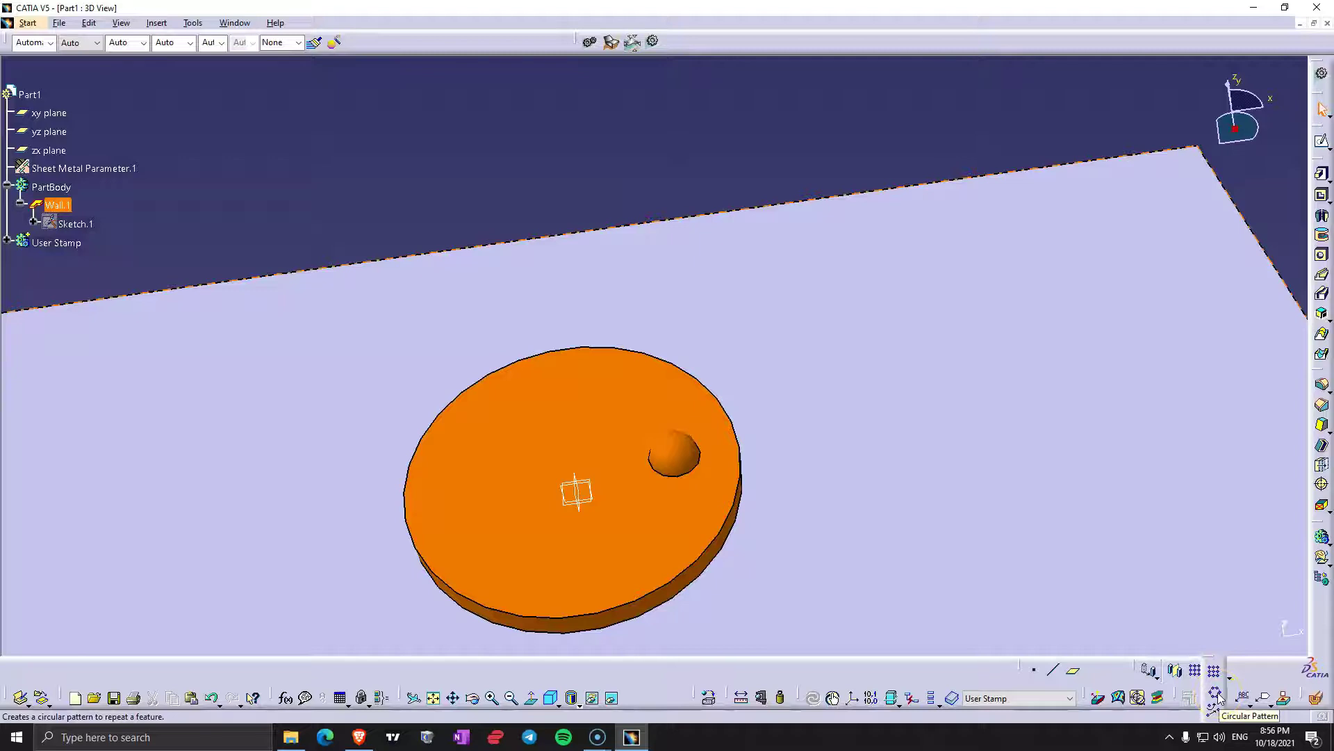
pyautogui.click(1218, 697)
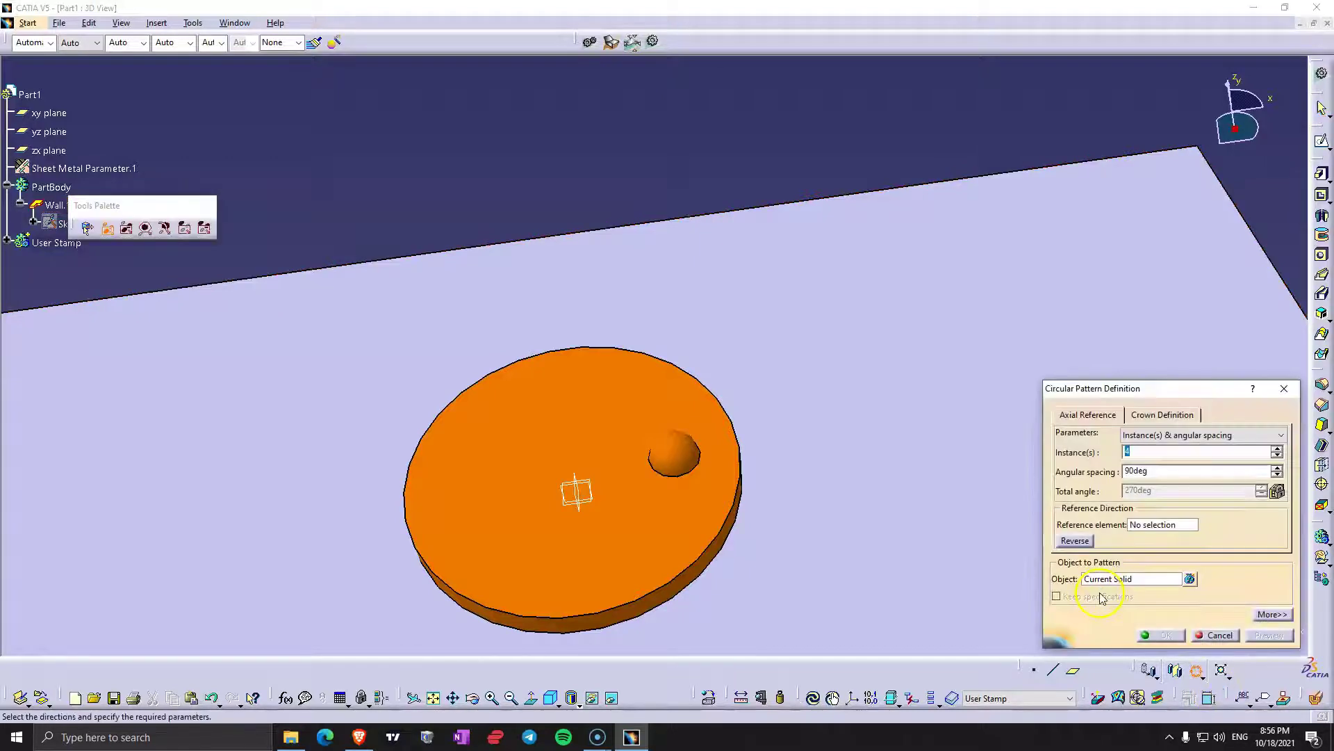
pyautogui.click(1112, 579)
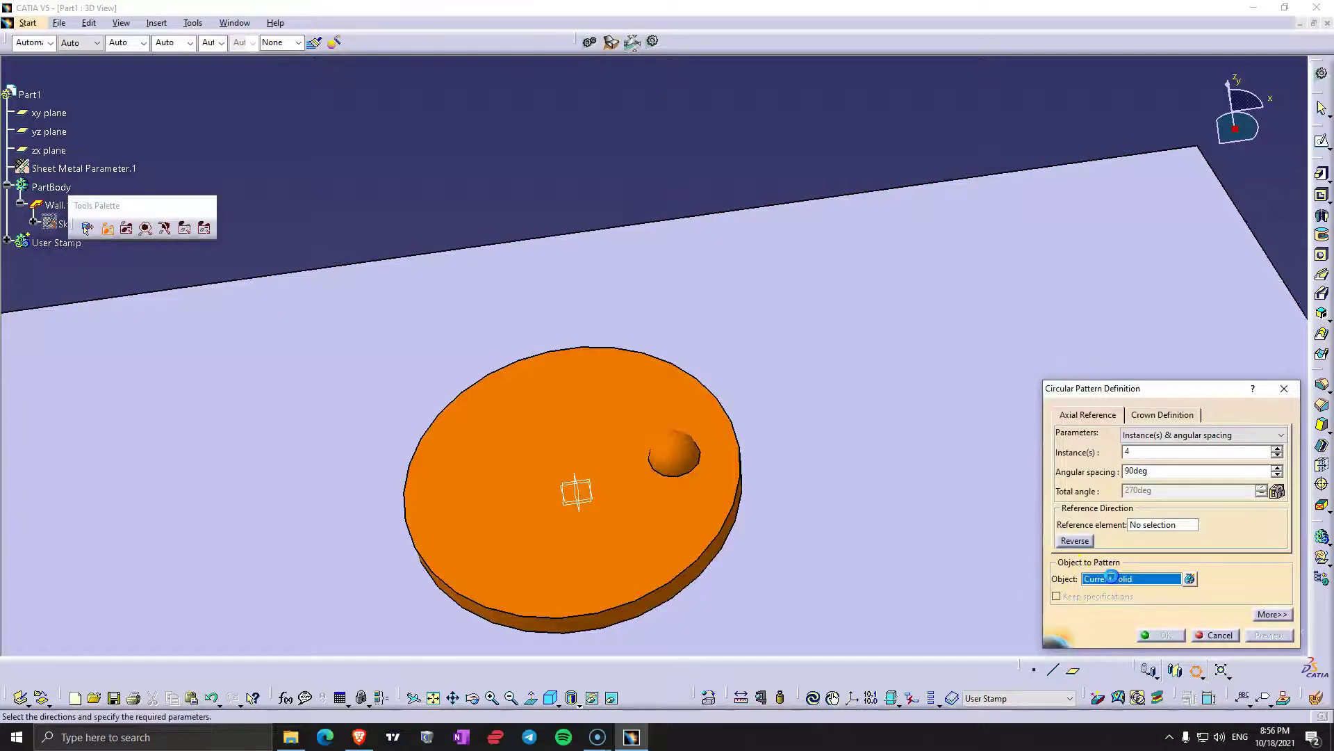
pyautogui.click(673, 448)
pyautogui.moveTo(658, 450); pyautogui.dragTo(700, 507, button='middle')
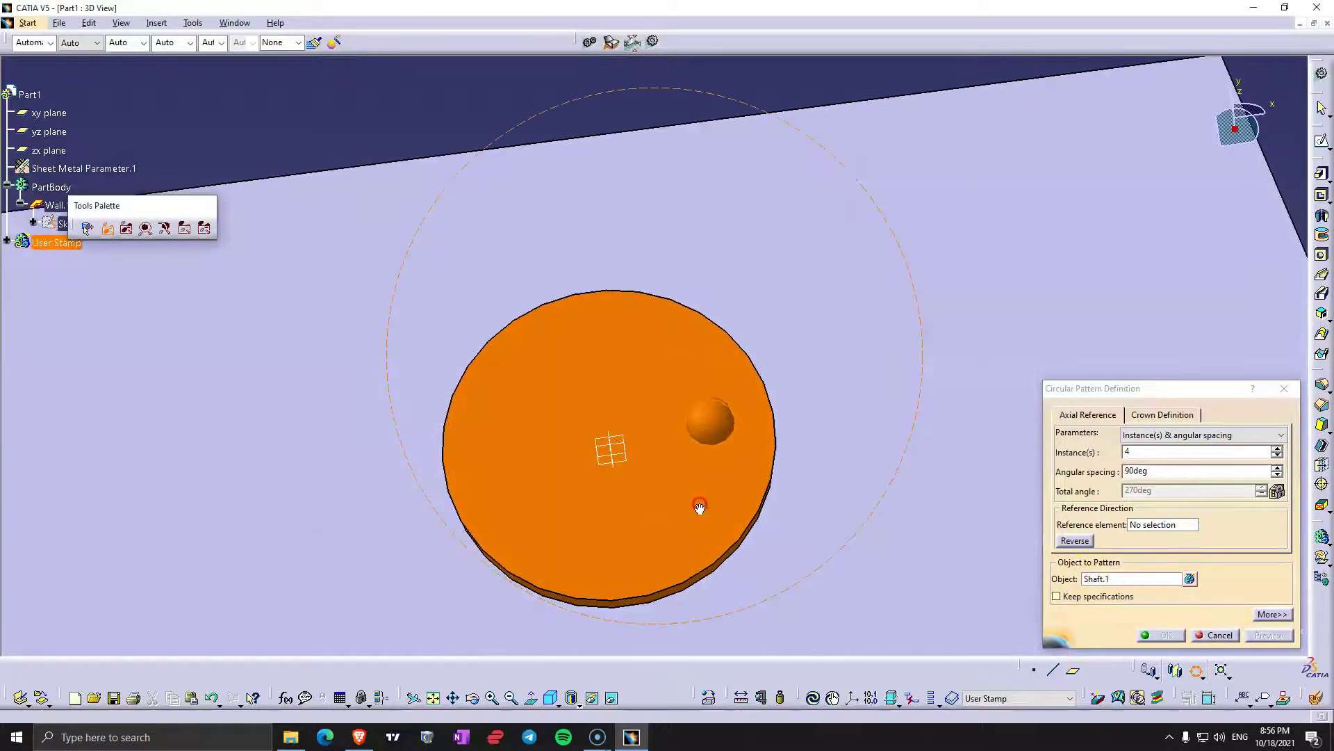
pyautogui.click(1159, 532)
pyautogui.click(724, 486)
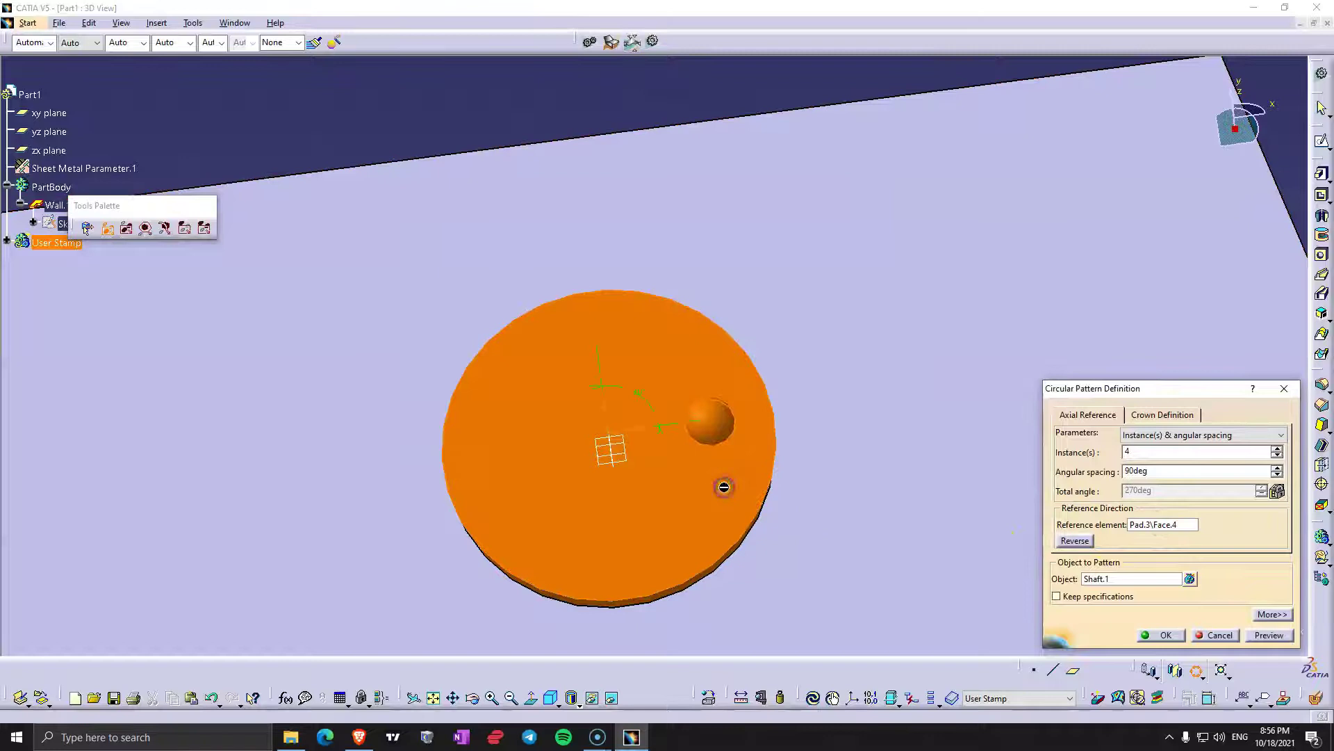
pyautogui.moveTo(724, 486); pyautogui.dragTo(640, 513, button='middle')
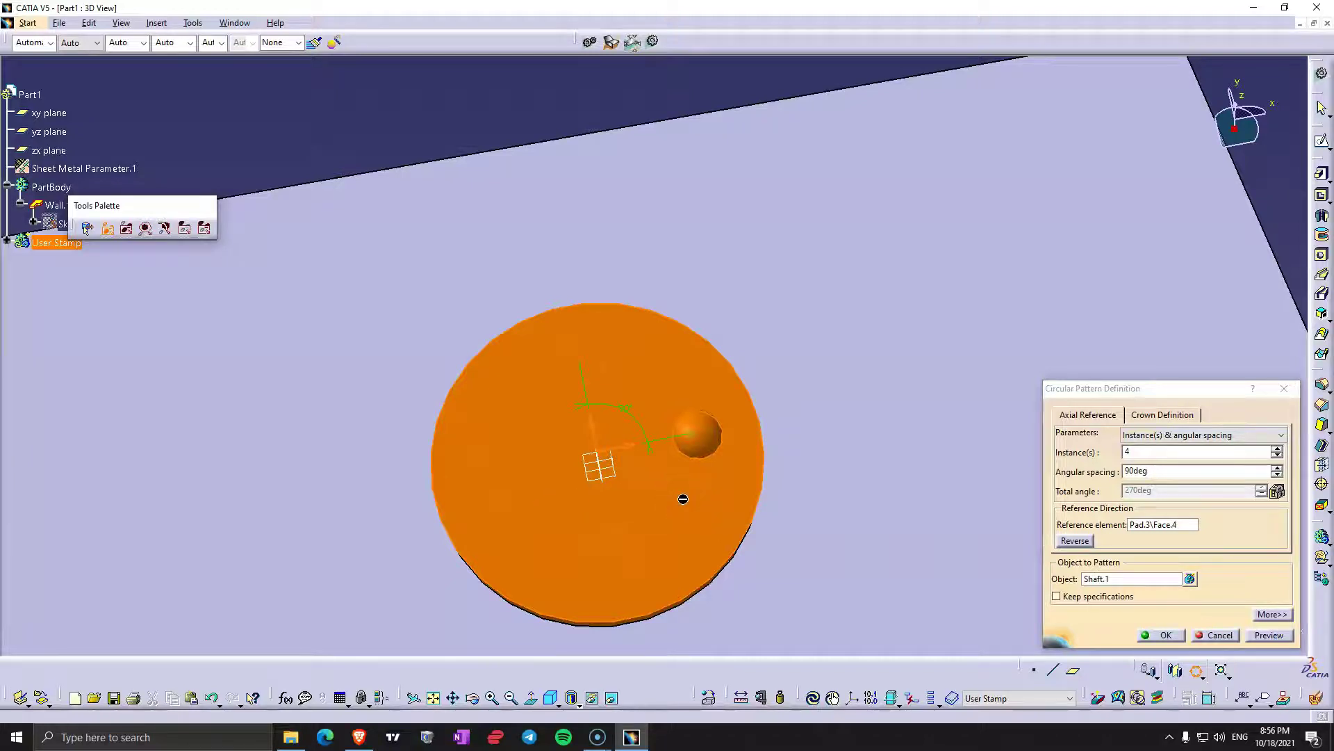
# Set the circular pattern to 6 instances with 60-degree angular spacing and create it.
pyautogui.moveTo(1134, 451); pyautogui.dragTo(1090, 451)
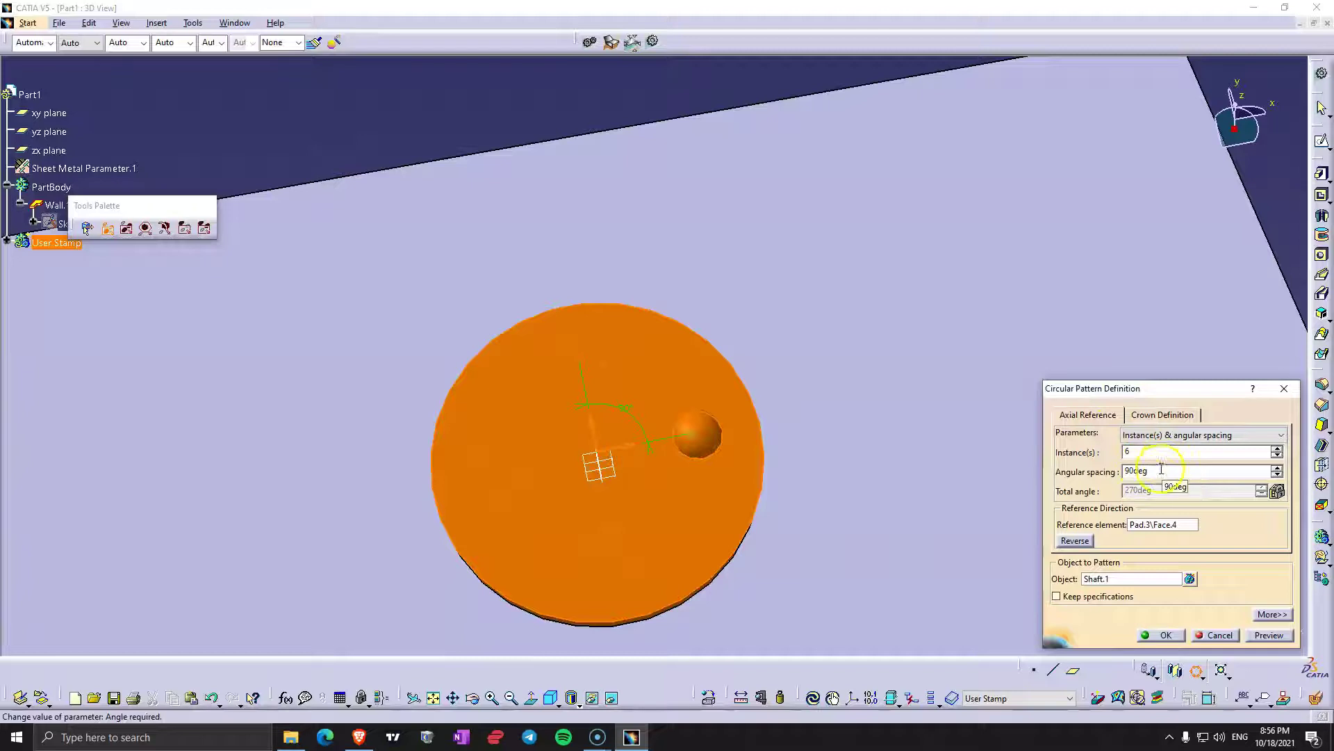
pyautogui.moveTo(1162, 470); pyautogui.dragTo(1107, 474)
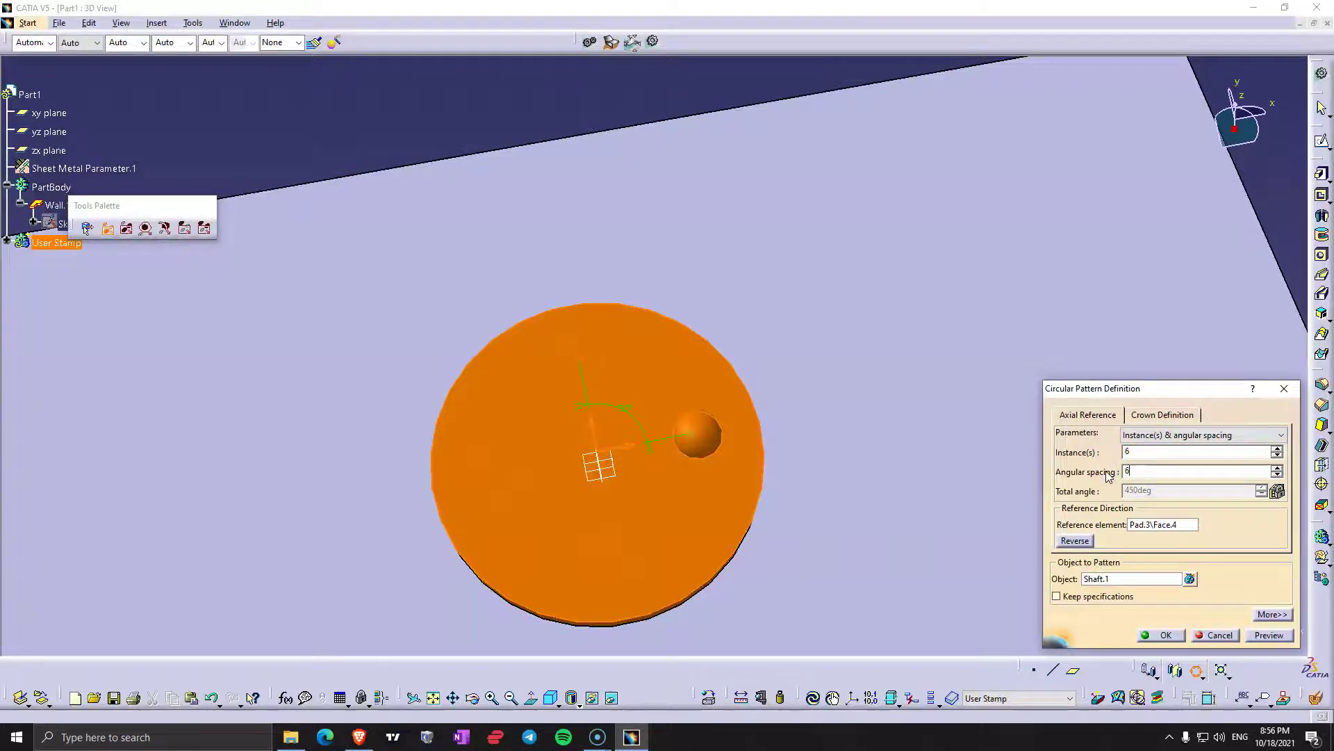
pyautogui.click(1162, 634)
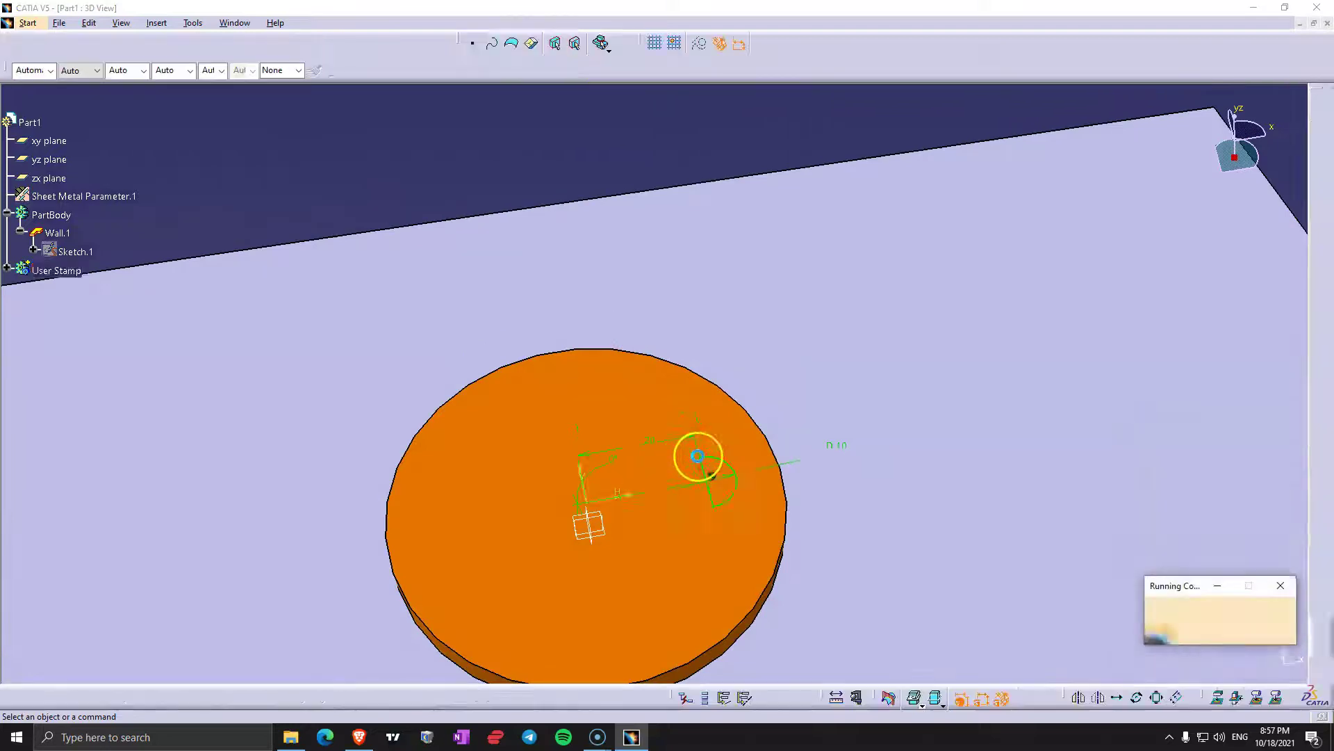
# Reopen the dome's profile sketch and set the semicircle's diameter to 15 mm.
pyautogui.doubleClick(698, 455)
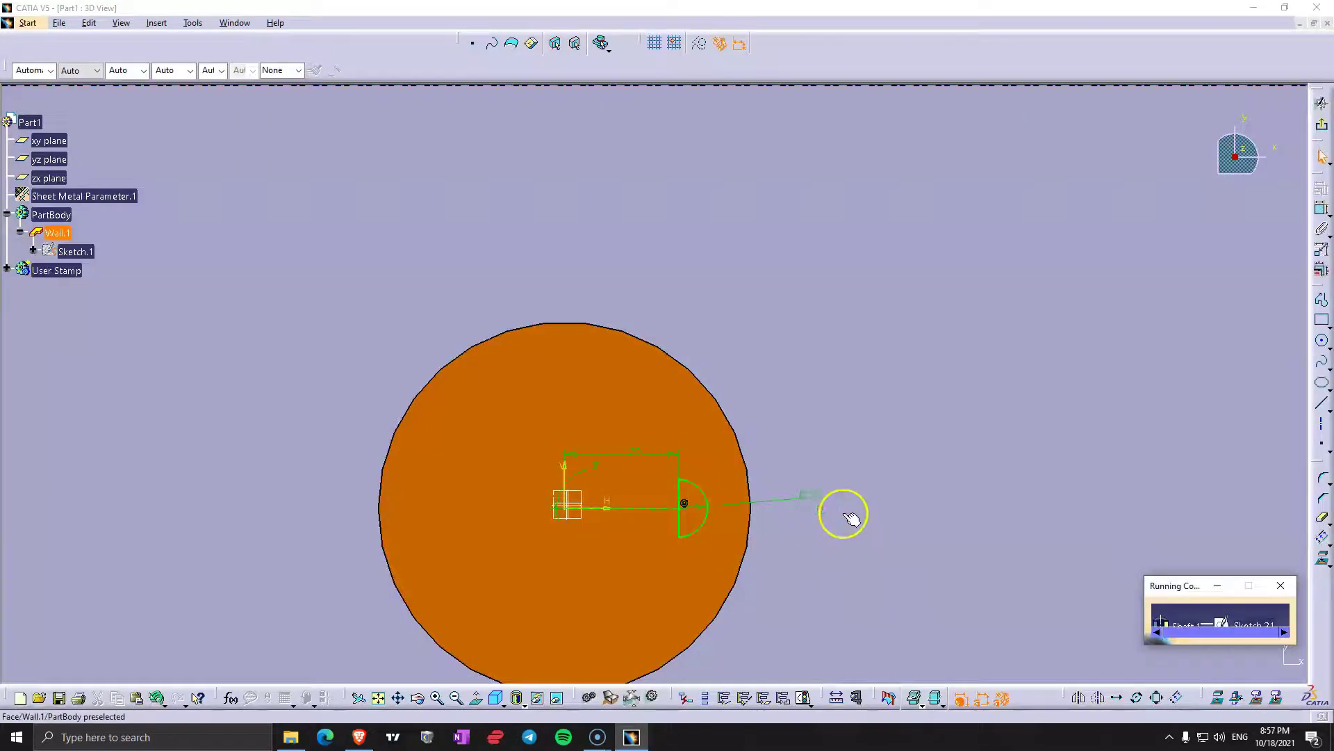
pyautogui.doubleClick(815, 493)
pyautogui.write('12')
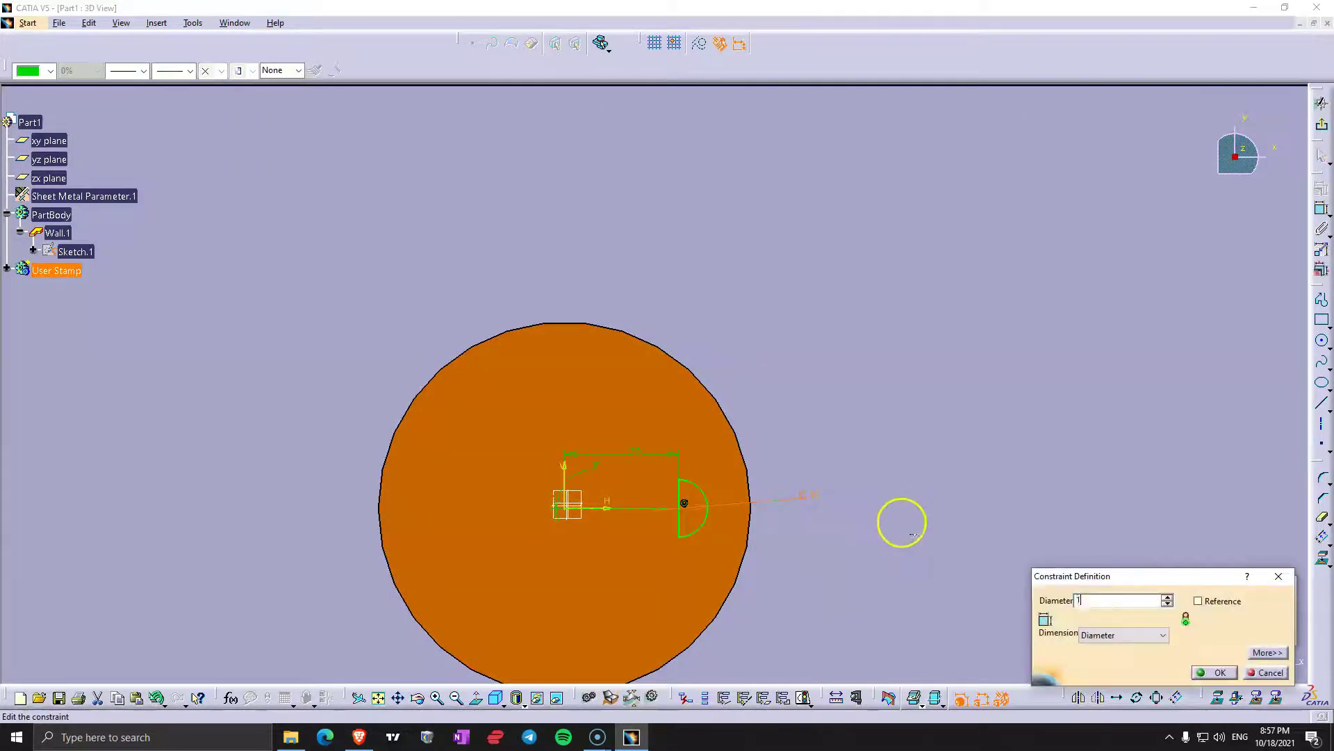
pyautogui.click(1219, 672)
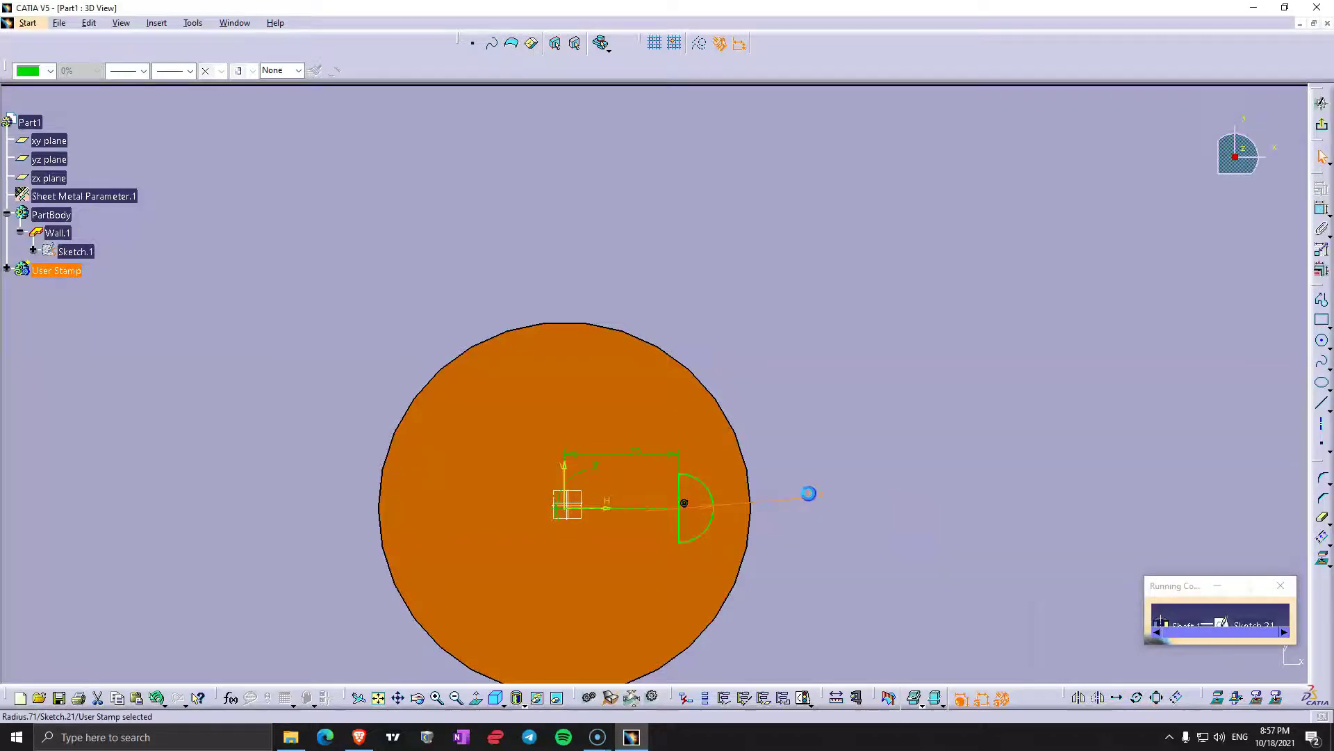
pyautogui.doubleClick(809, 494)
pyautogui.write('15')
pyautogui.click(1215, 672)
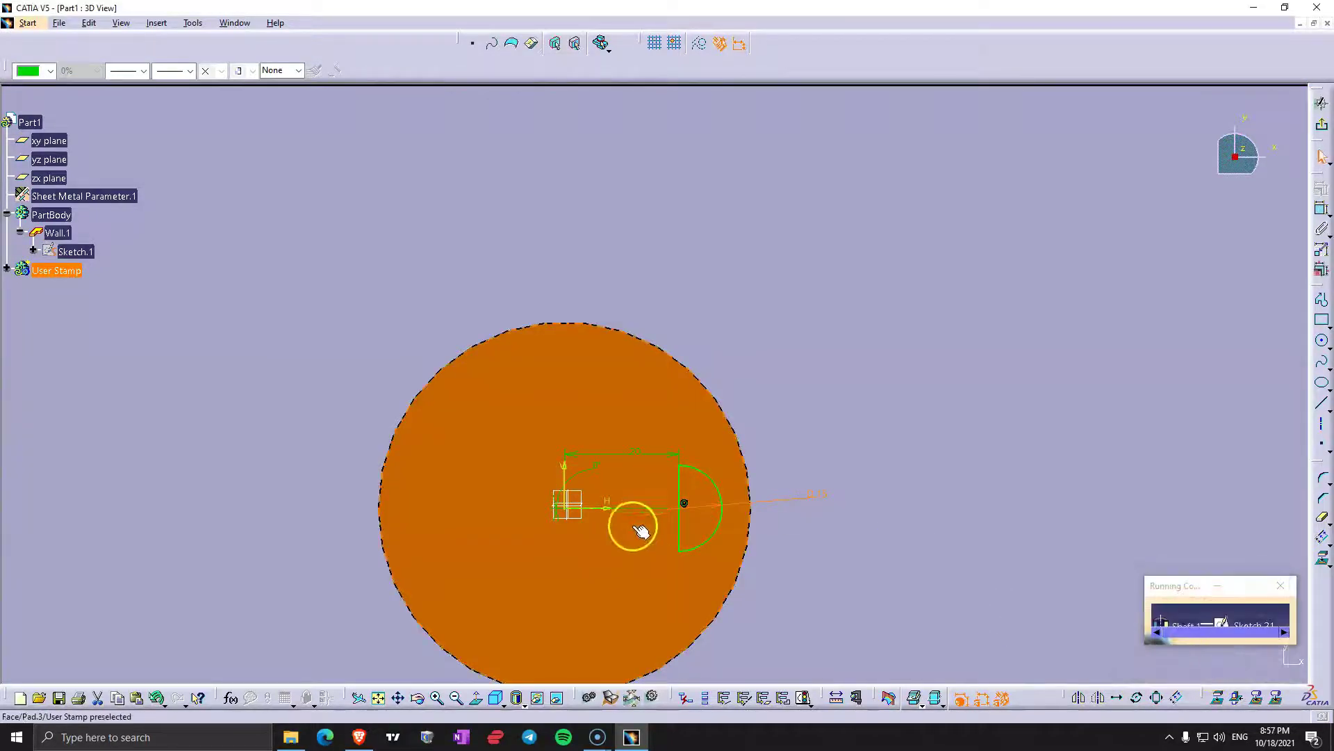
# Set the distance from the origin to the semicircle's centre to 18 mm and exit the sketch.
pyautogui.doubleClick(635, 451)
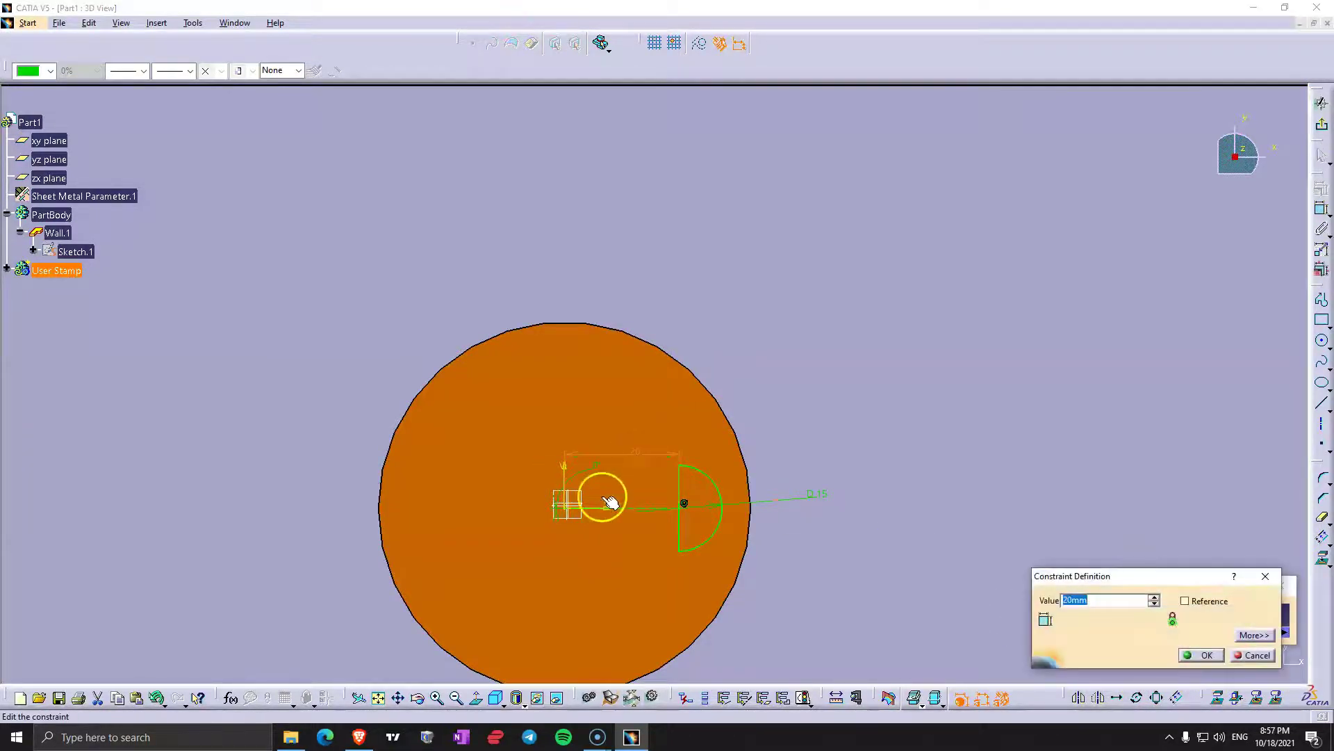
pyautogui.write('18')
pyautogui.press('Return')
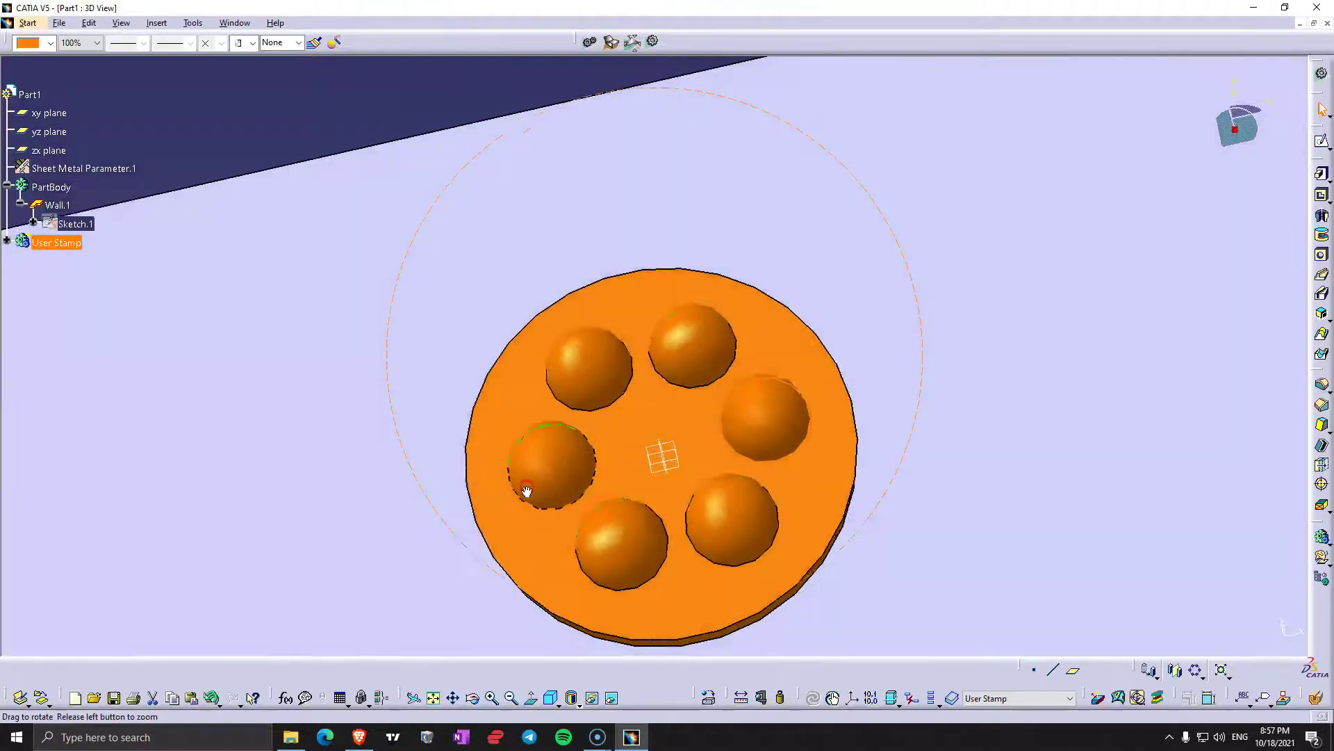
# Reopen the dome's profile sketch and increase the distance from the origin to the semicircle's centre.
pyautogui.moveTo(527, 491); pyautogui.dragTo(723, 434, button='middle')
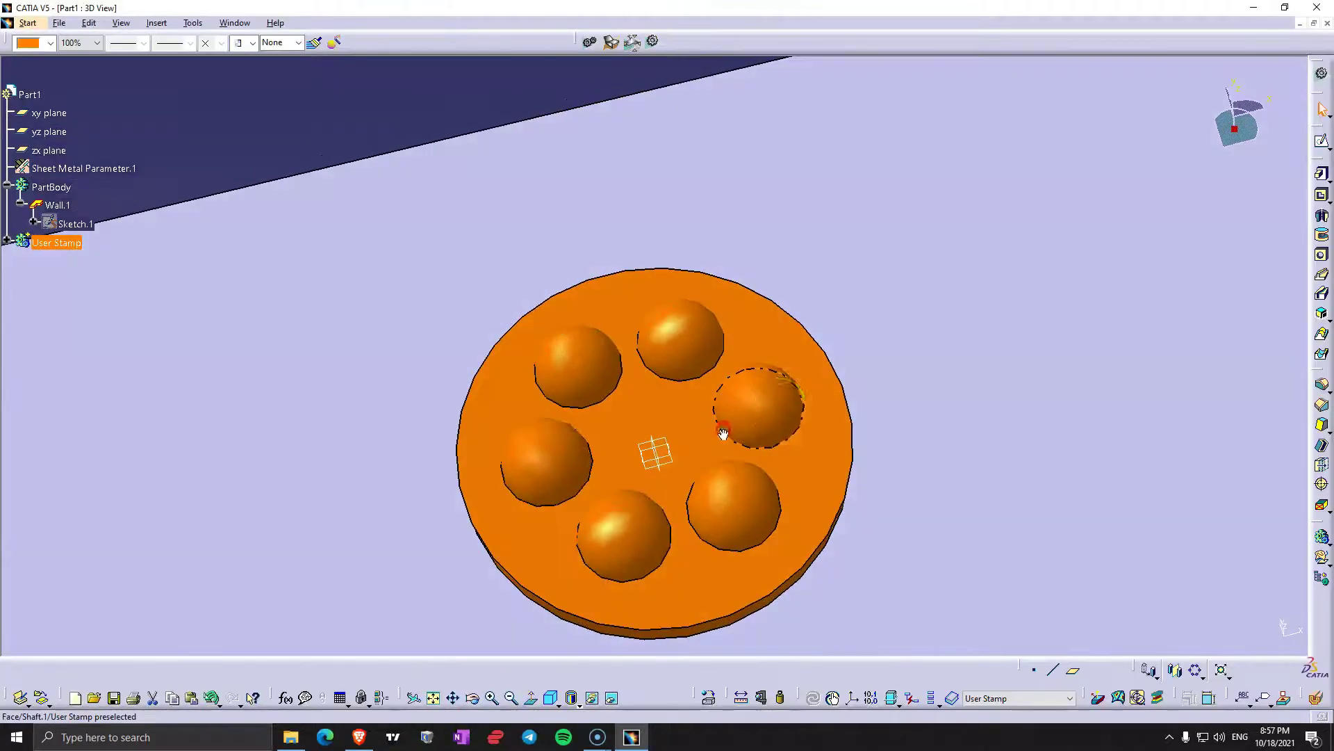
pyautogui.doubleClick(786, 407)
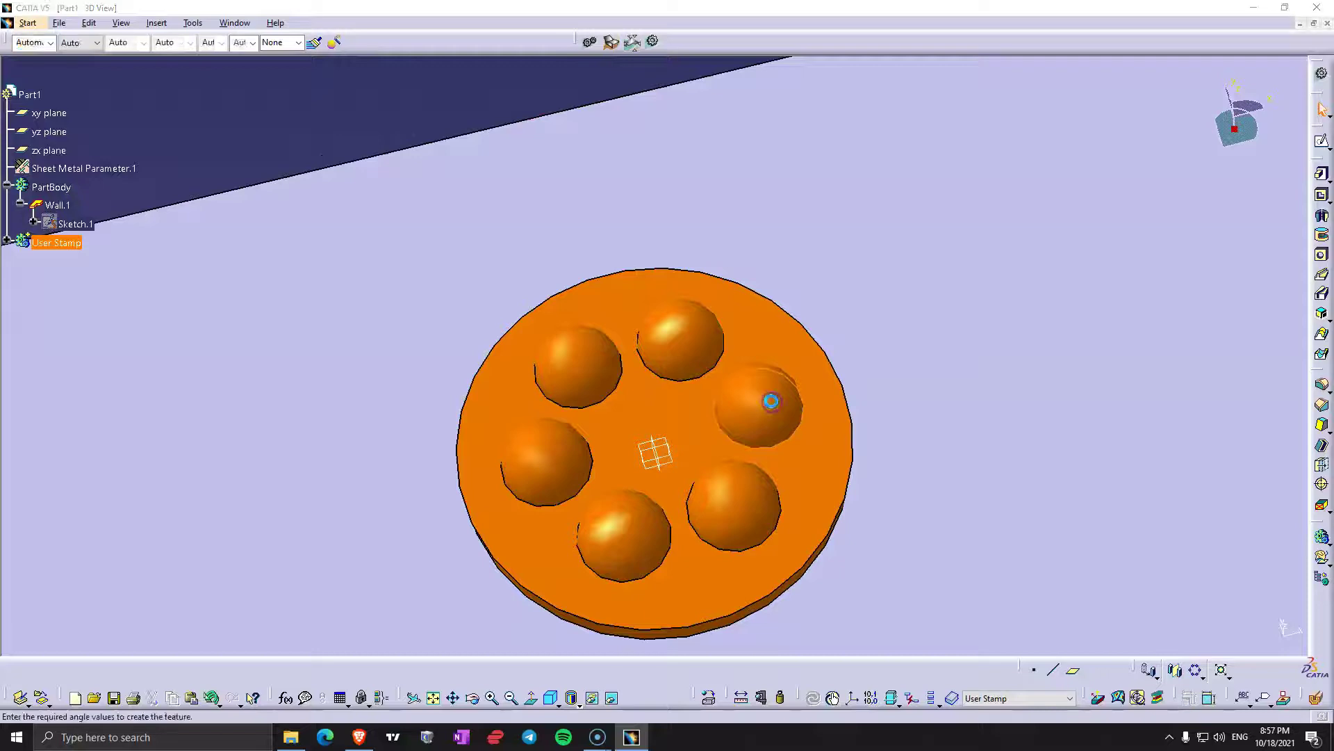
pyautogui.doubleClick(706, 367)
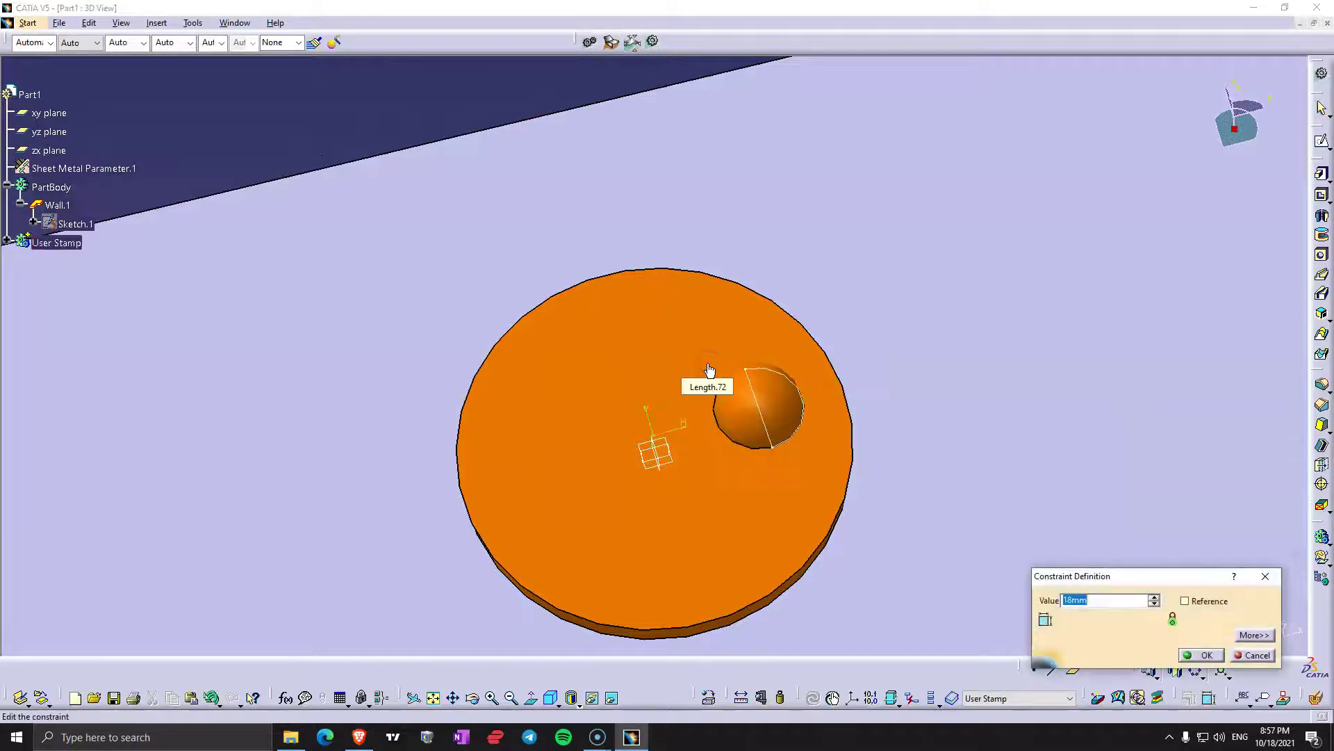
pyautogui.click(1203, 655)
pyautogui.click(1159, 637)
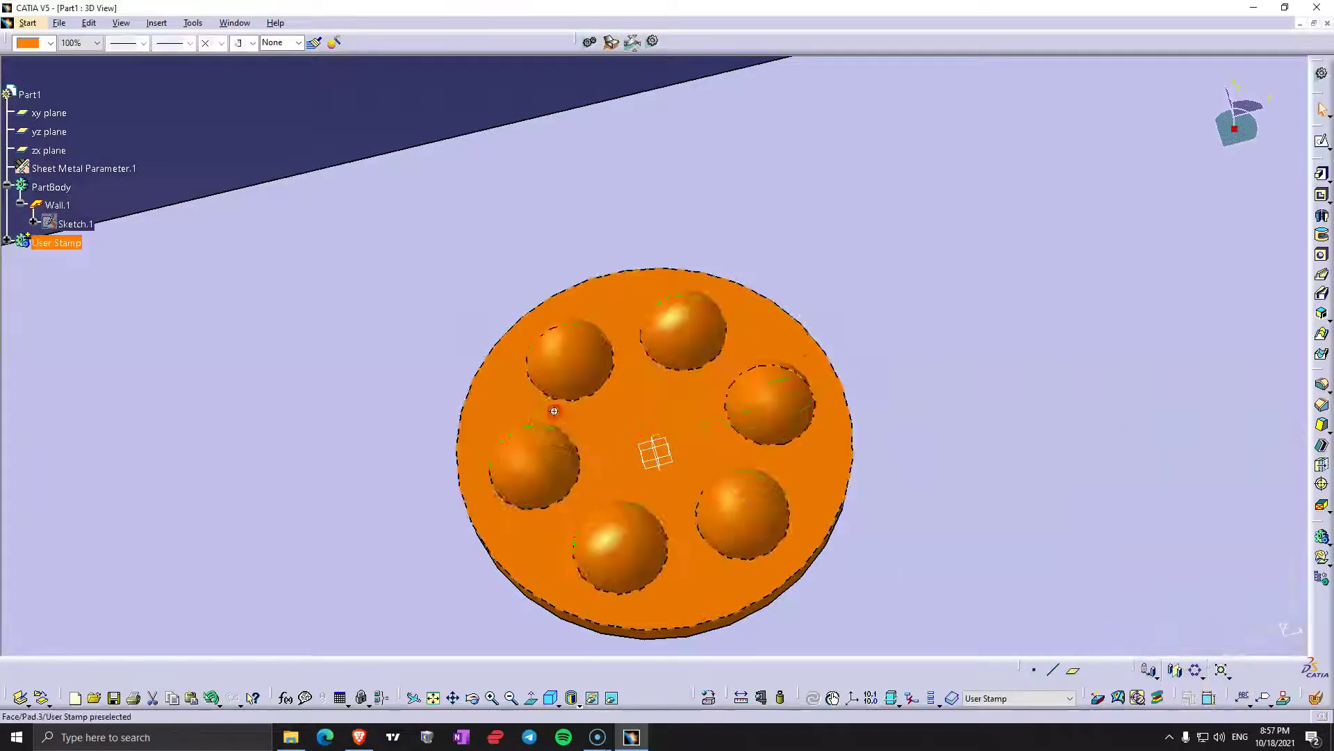
pyautogui.moveTo(554, 410); pyautogui.dragTo(677, 361, button='middle')
pyautogui.click(552, 155)
# Set the distance from the origin to the dome semicircle's centre to 22 mm and update the domes.
pyautogui.moveTo(658, 410)
pyautogui.mouseDown(button='middle')
pyautogui.moveTo(578, 228)
pyautogui.moveTo(635, 405)
pyautogui.mouseUp(button='middle')
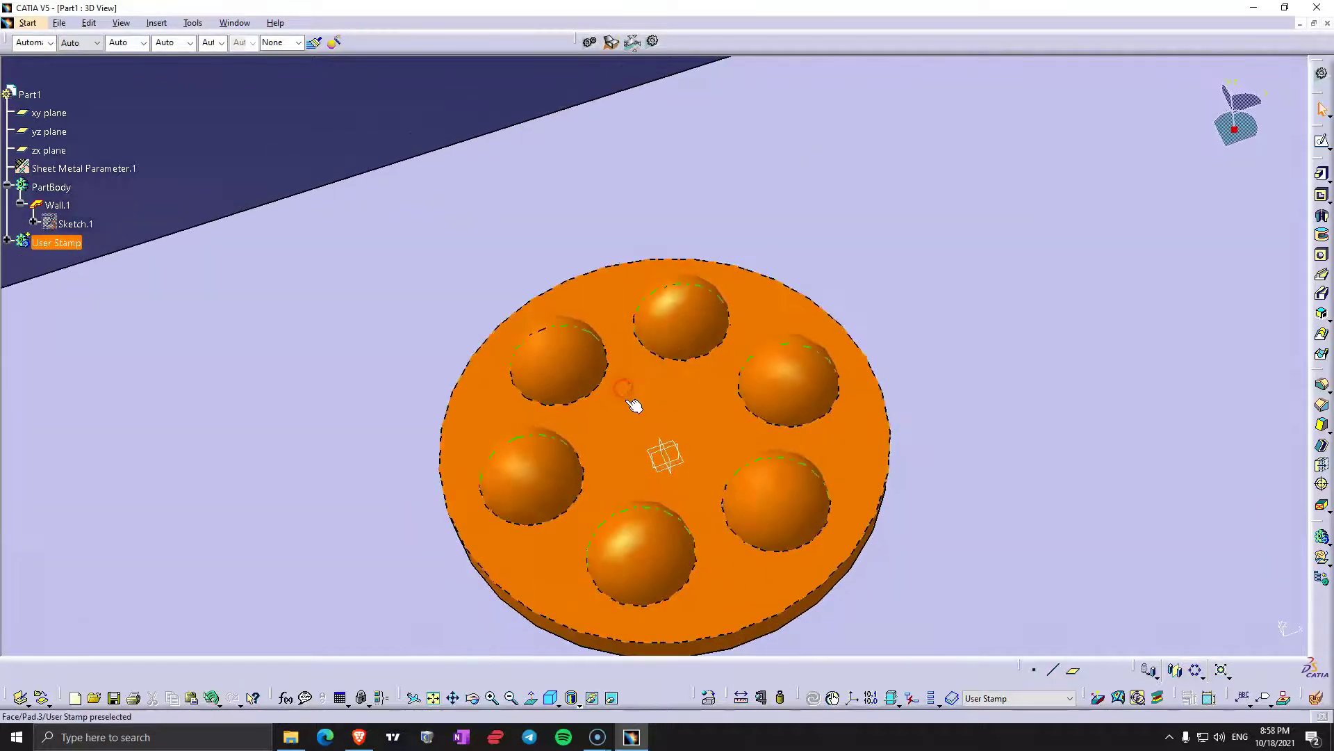
pyautogui.doubleClick(786, 406)
pyautogui.doubleClick(715, 352)
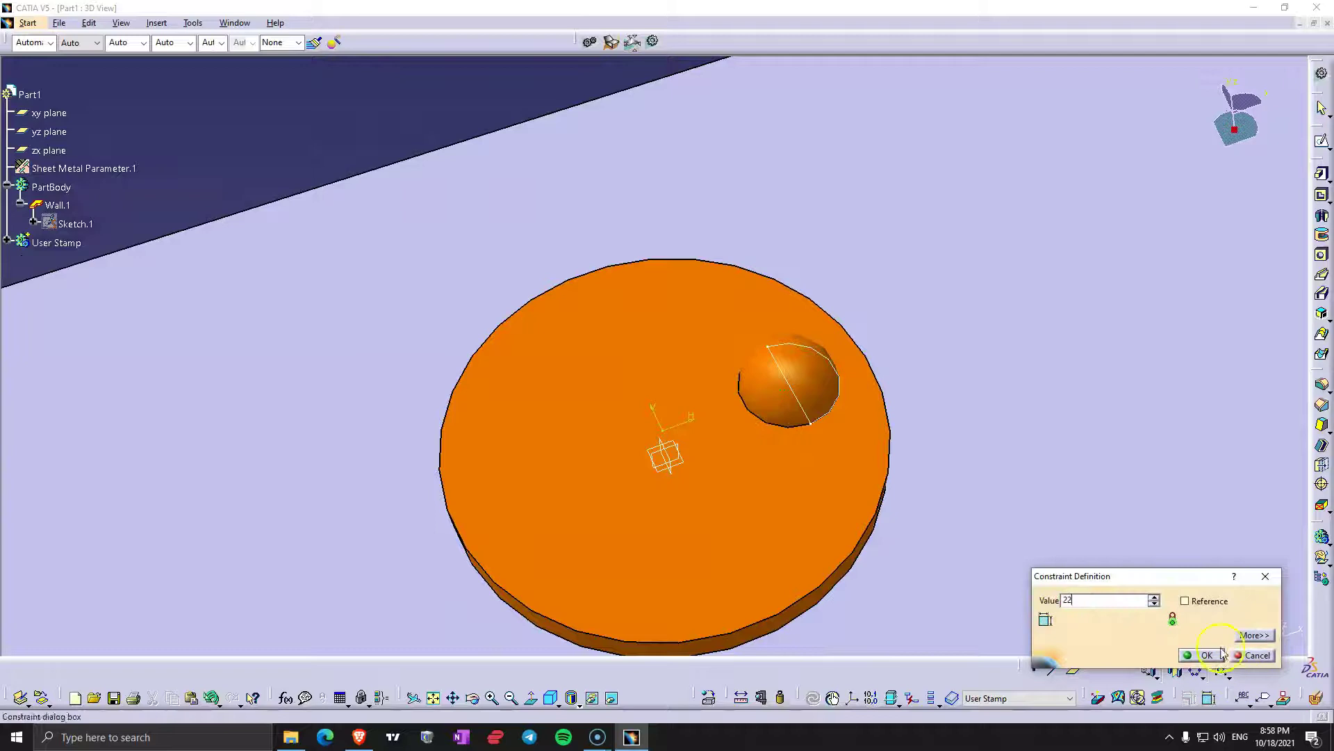
pyautogui.click(1155, 637)
pyautogui.moveTo(554, 244); pyautogui.dragTo(591, 340, button='middle')
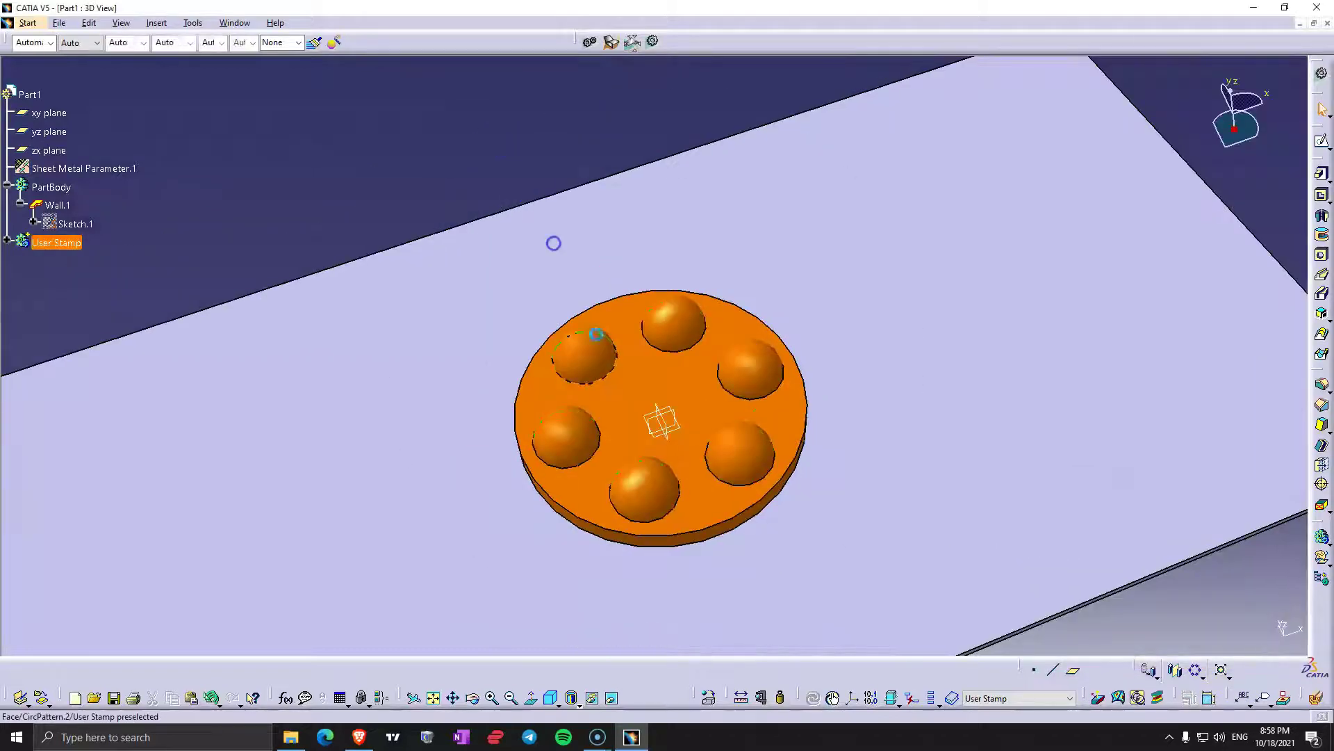
pyautogui.moveTo(614, 432); pyautogui.dragTo(629, 384, button='middle')
pyautogui.rightClick(629, 385)
pyautogui.click(399, 151)
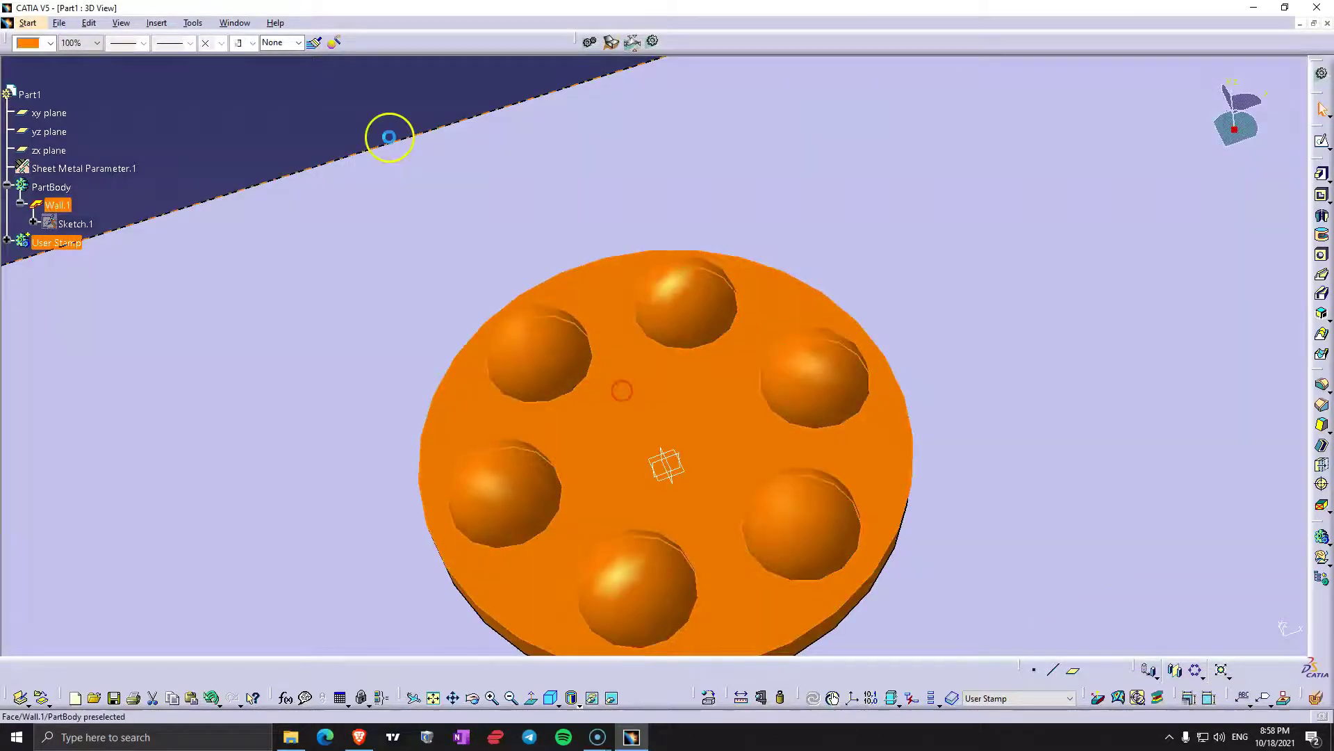
# Apply a 2 mm edge fillet to the outer top edge of the disc.
pyautogui.moveTo(595, 436); pyautogui.dragTo(784, 500, button='middle')
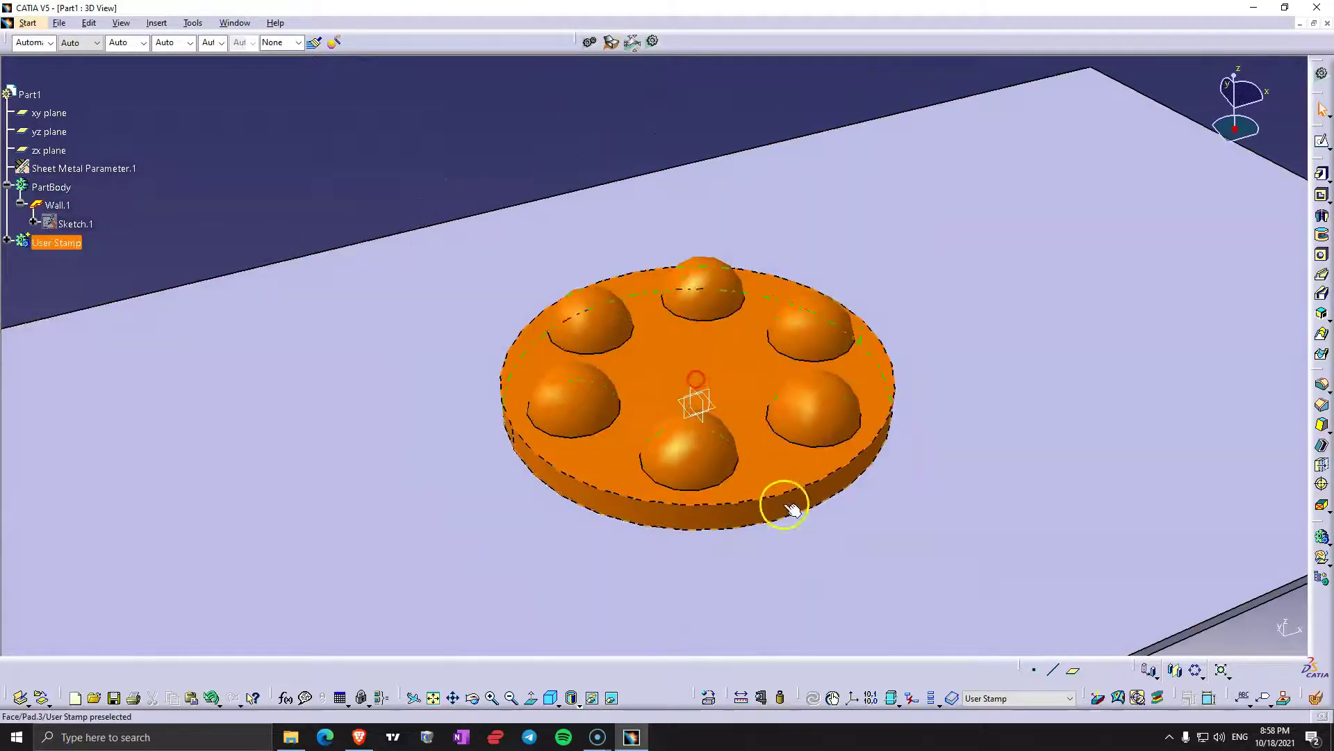
pyautogui.click(1295, 275)
pyautogui.click(1321, 384)
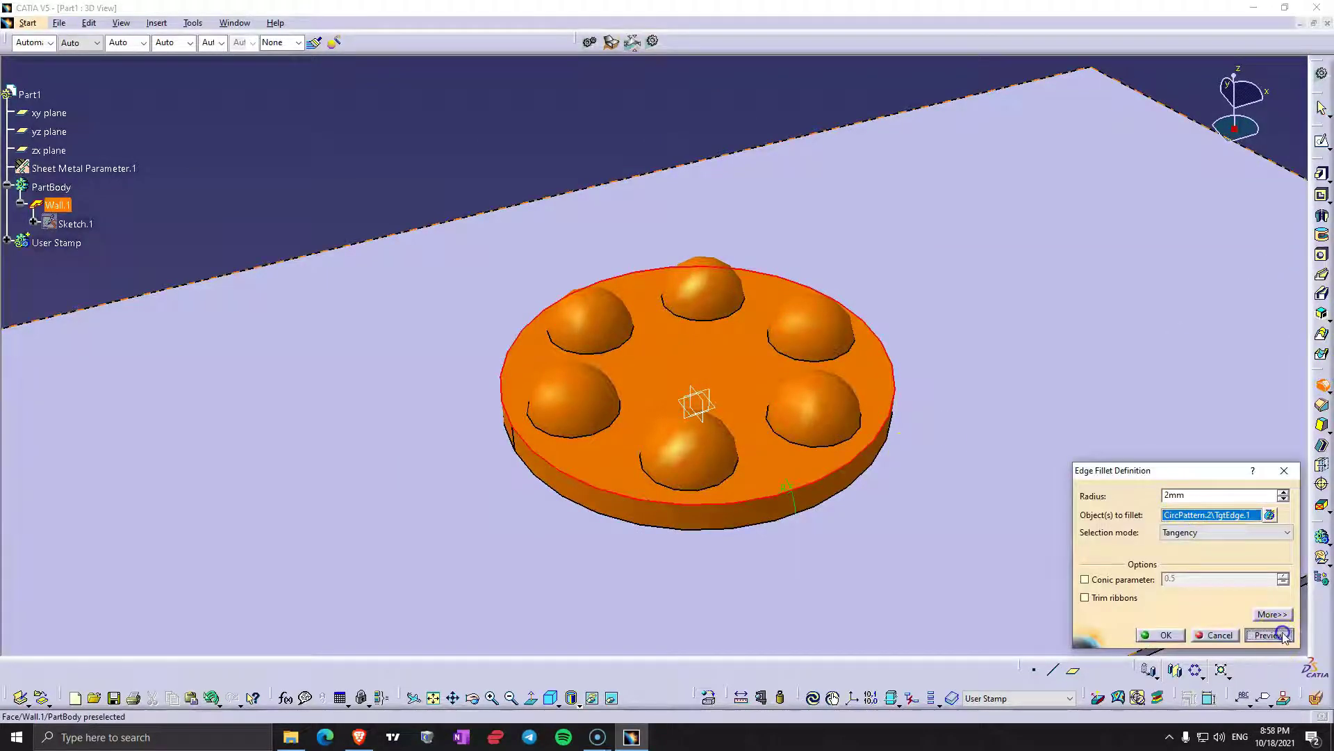
pyautogui.click(1269, 635)
pyautogui.click(1167, 636)
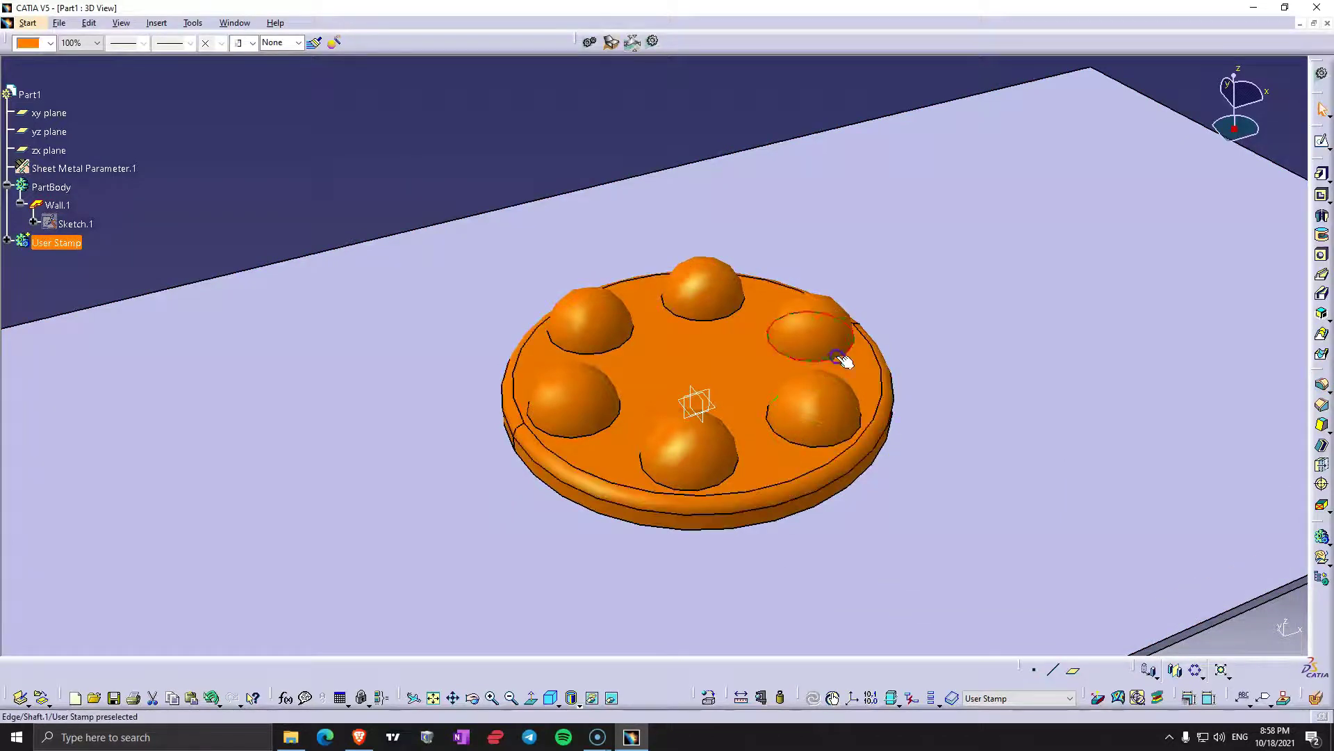
# Fillet the base edge of the original dome with a 2 mm radius and set the disc's edge fillet radius to 1 mm.
pyautogui.click(1322, 386)
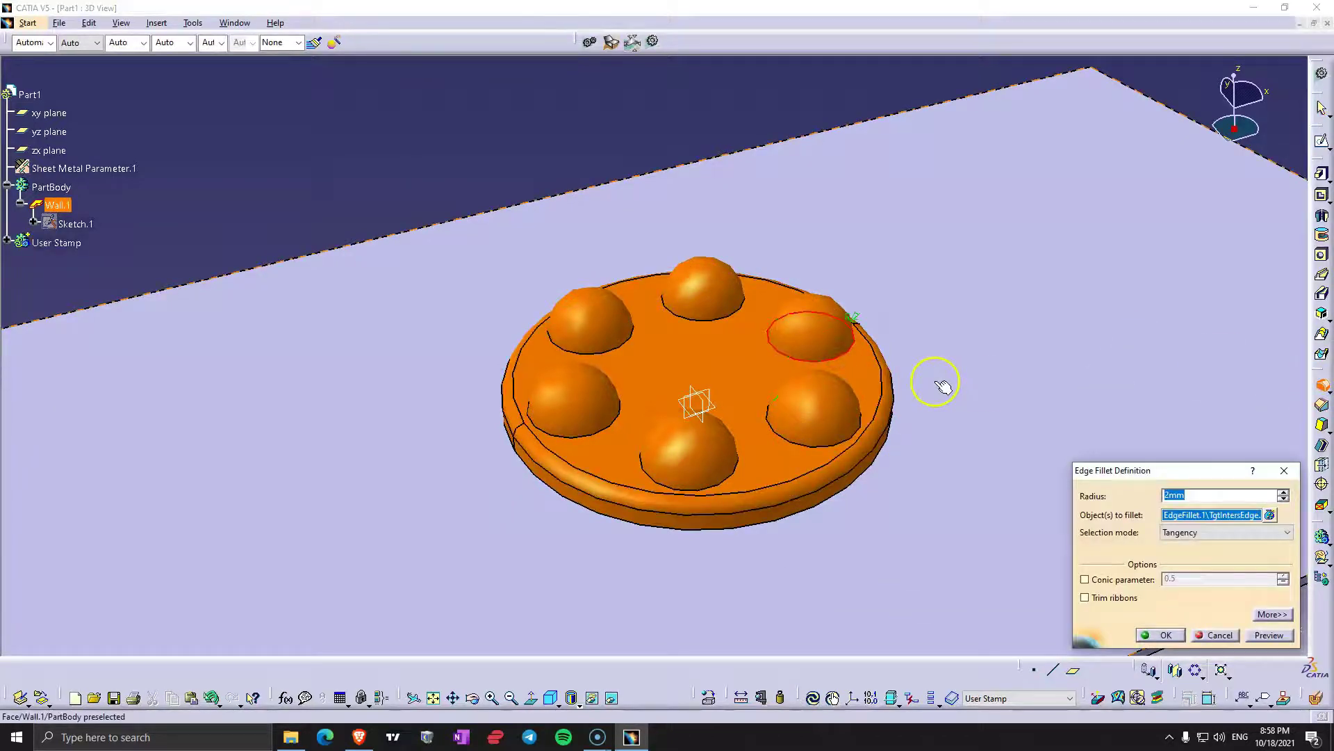
pyautogui.click(1175, 637)
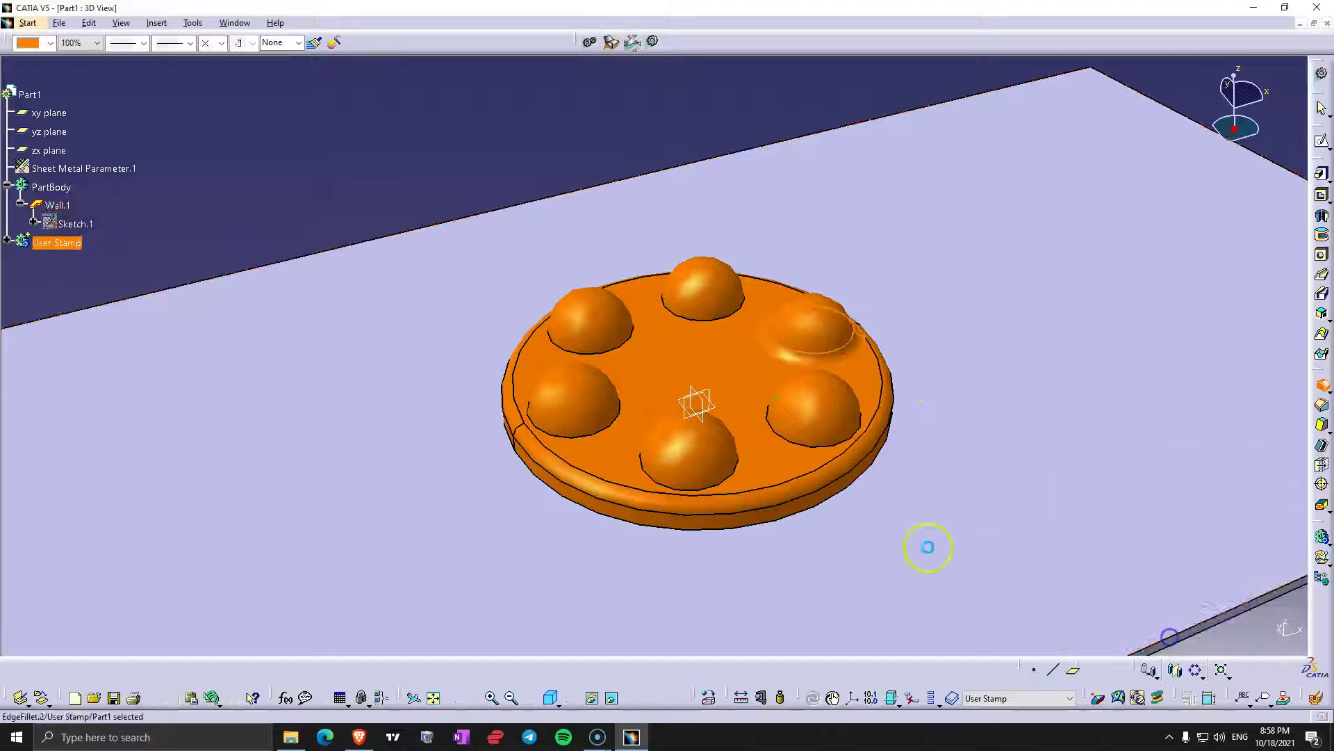
pyautogui.doubleClick(823, 472)
pyautogui.write('1')
pyautogui.click(1166, 634)
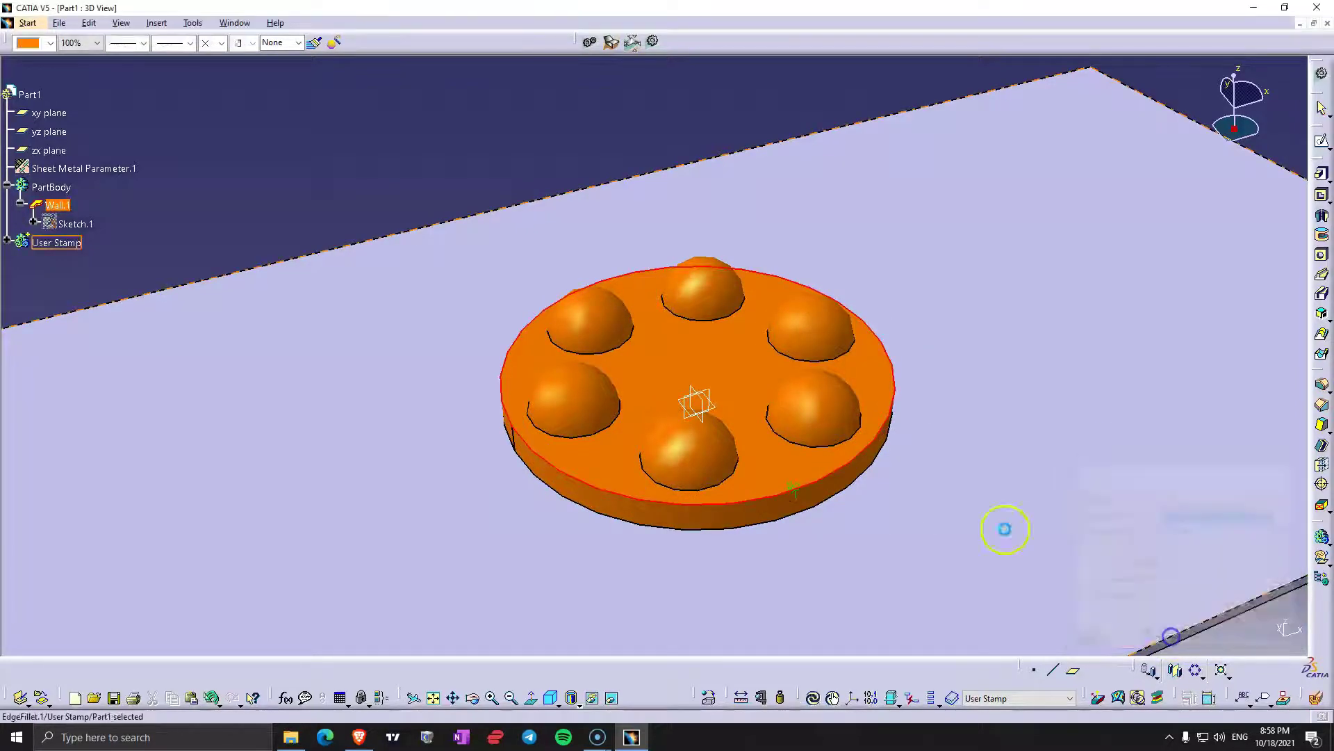
# Edit the 2 mm dome fillet and add the base edges of the other patterned domes to it.
pyautogui.moveTo(778, 389); pyautogui.dragTo(695, 438, button='middle')
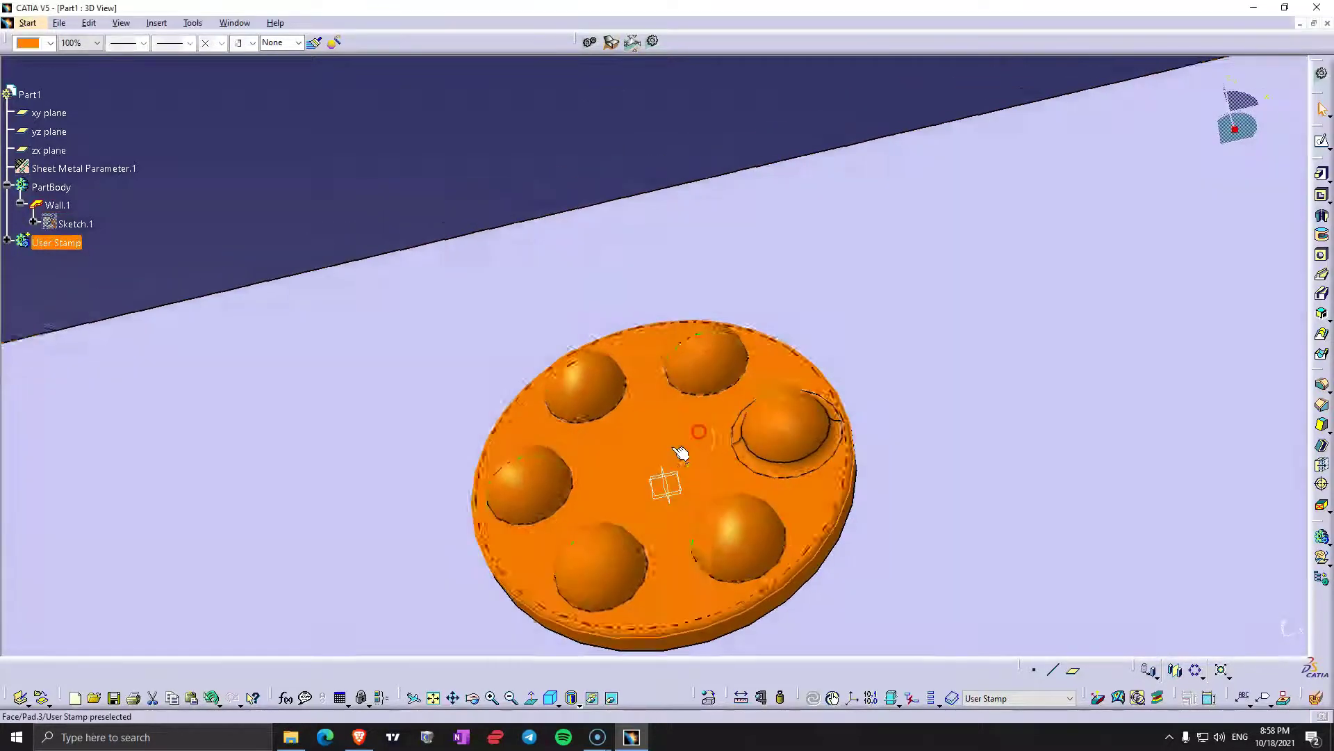
pyautogui.doubleClick(810, 465)
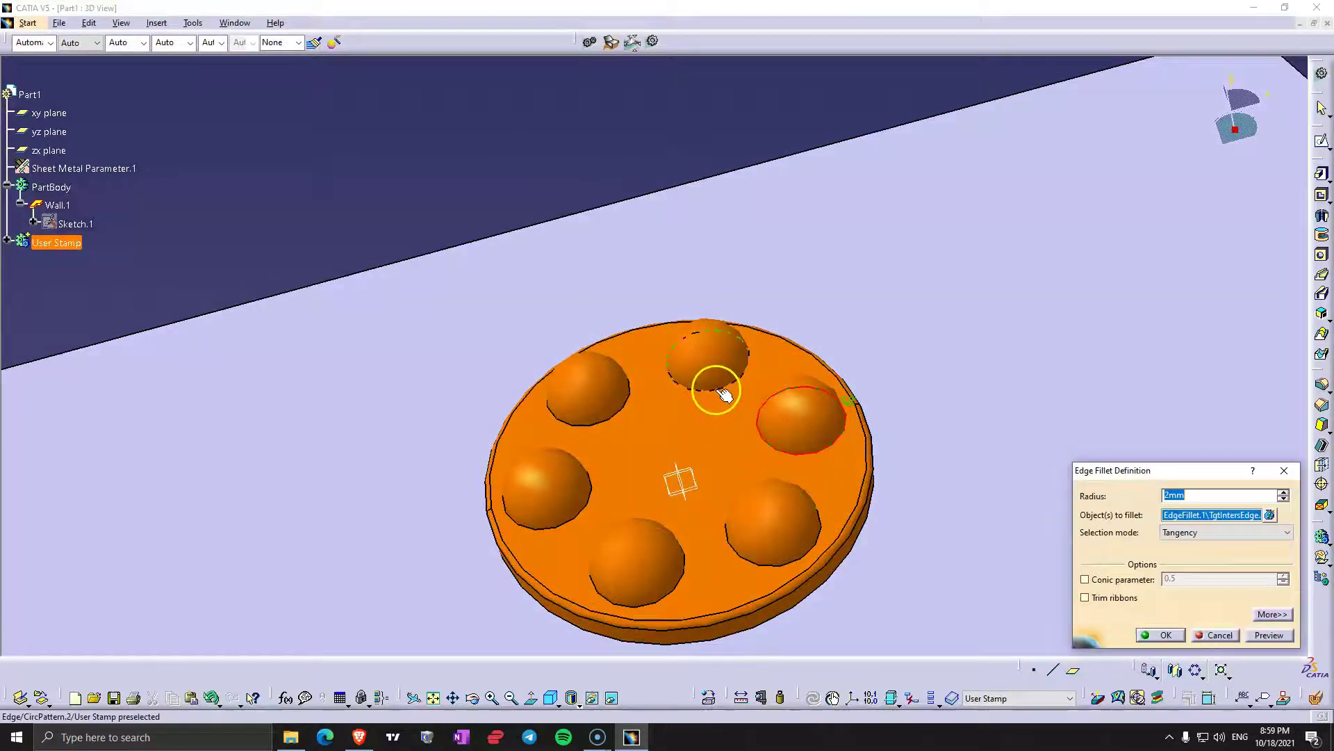
pyautogui.click(611, 409)
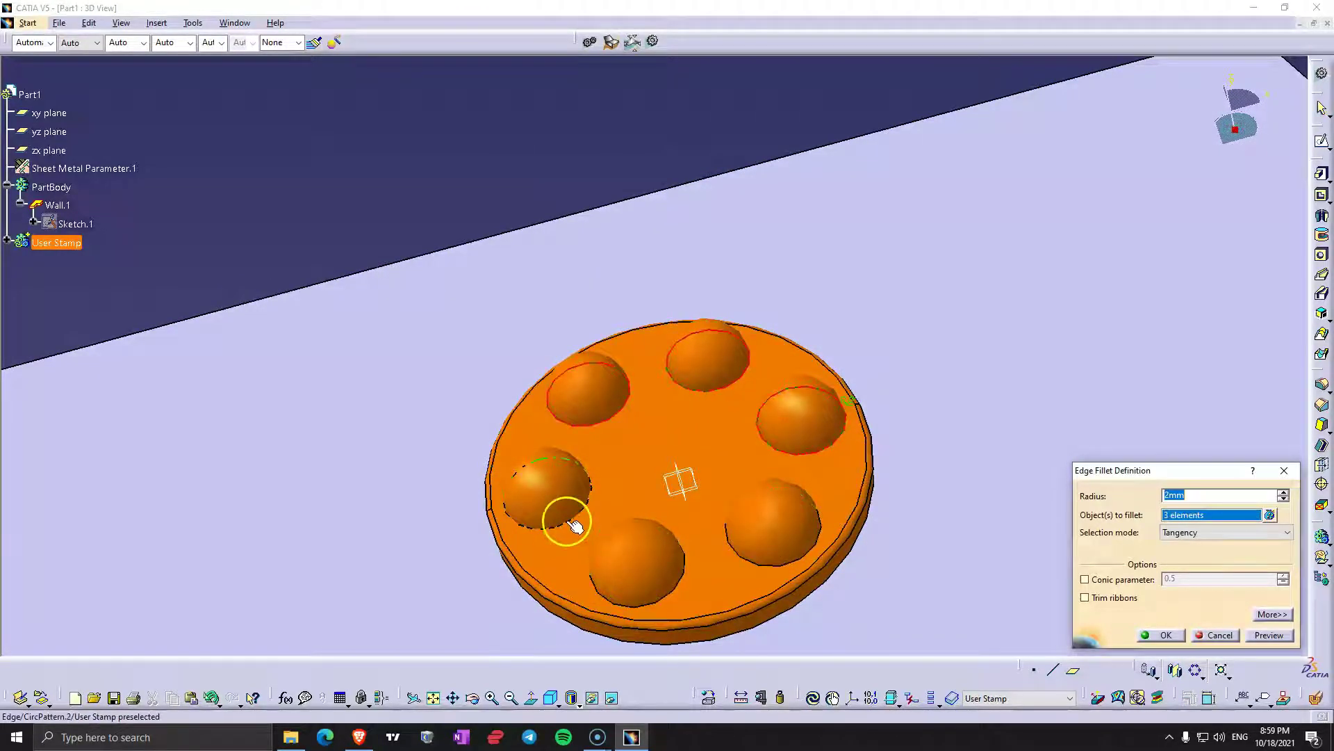
pyautogui.click(574, 527)
pyautogui.click(661, 602)
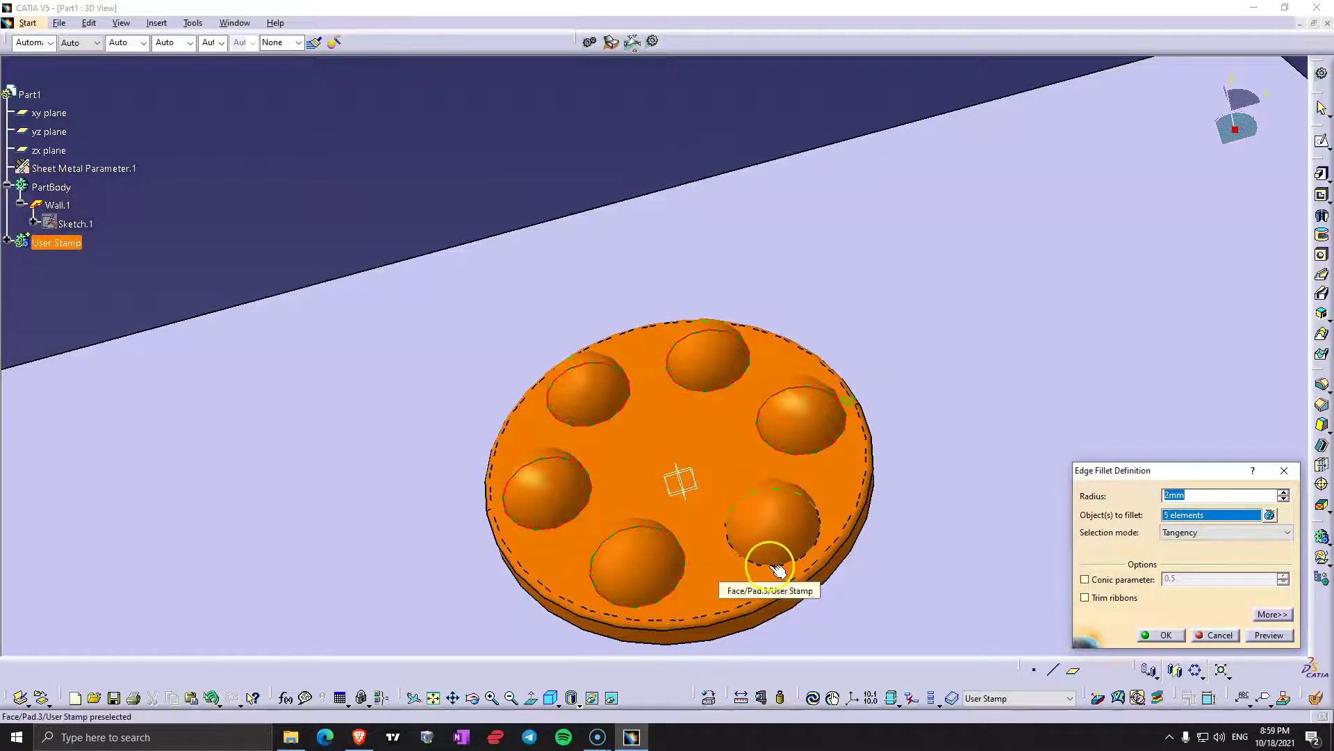
pyautogui.click(769, 565)
pyautogui.click(1269, 634)
pyautogui.click(1165, 635)
# Reopen the dome fillet and add the base edge of the one dome still missing from it.
pyautogui.moveTo(774, 528); pyautogui.dragTo(617, 325, button='middle')
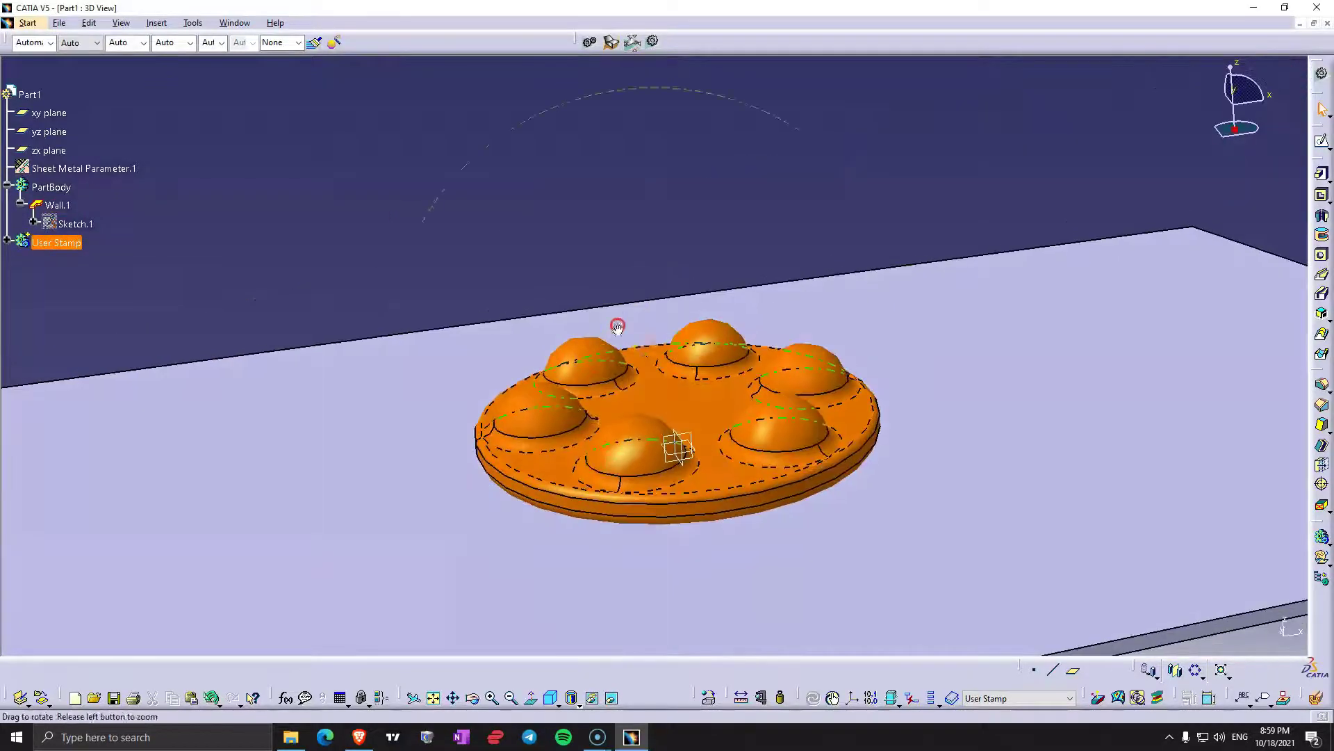
pyautogui.doubleClick(756, 488)
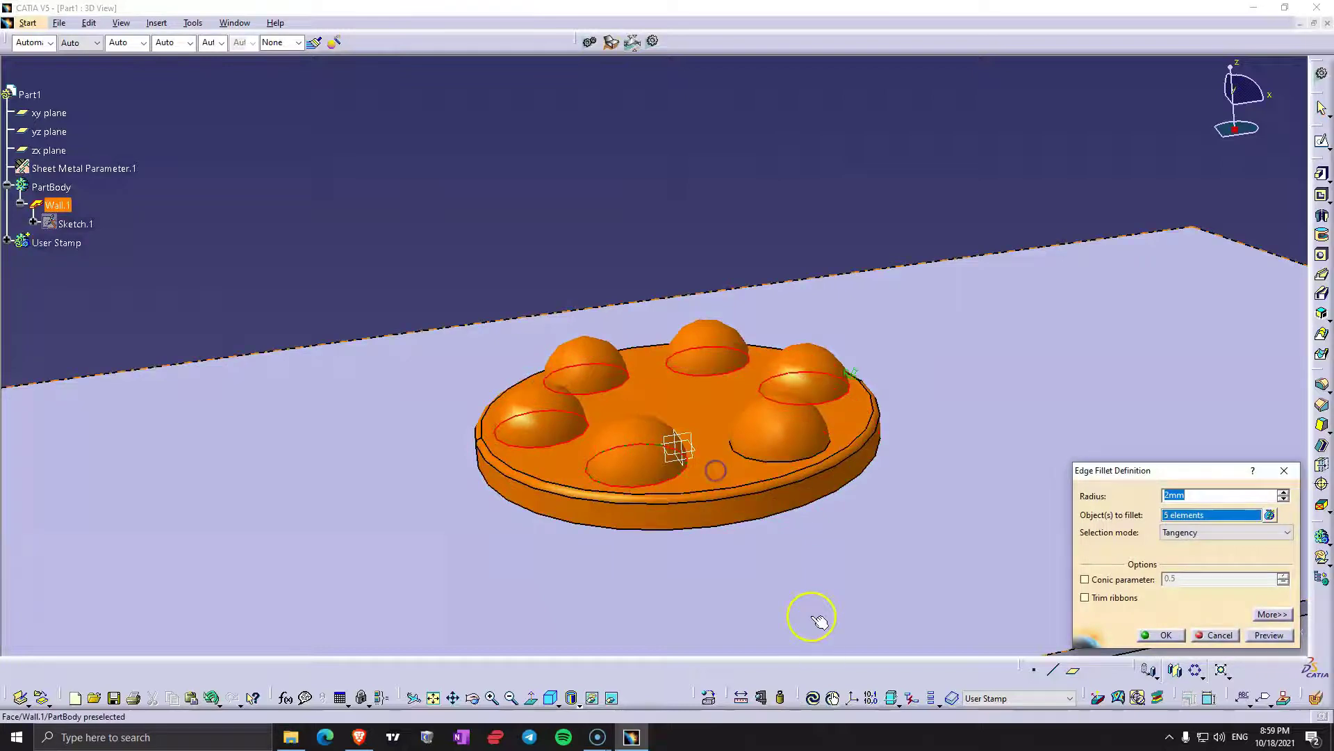
pyautogui.click(786, 466)
pyautogui.moveTo(629, 420); pyautogui.dragTo(629, 490, button='middle')
pyautogui.click(1159, 635)
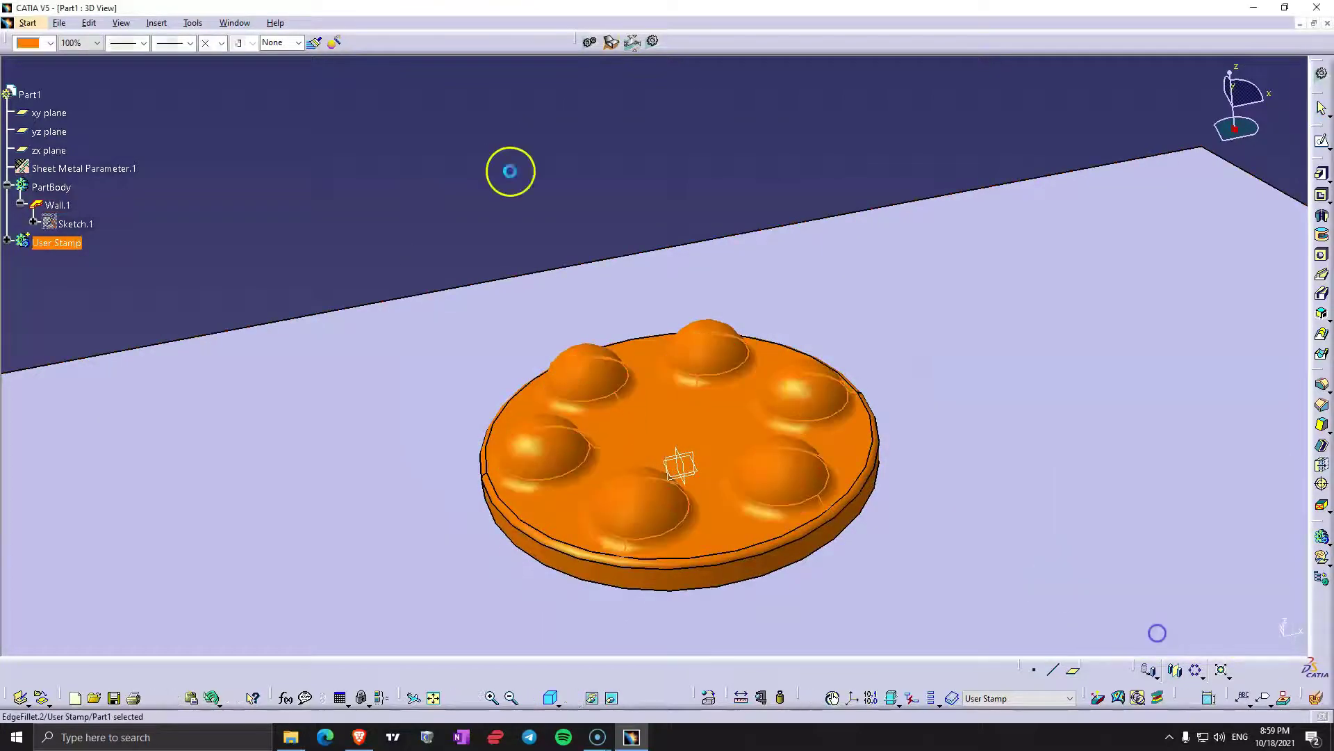
pyautogui.moveTo(510, 173); pyautogui.dragTo(720, 458, button='middle')
pyautogui.click(610, 189)
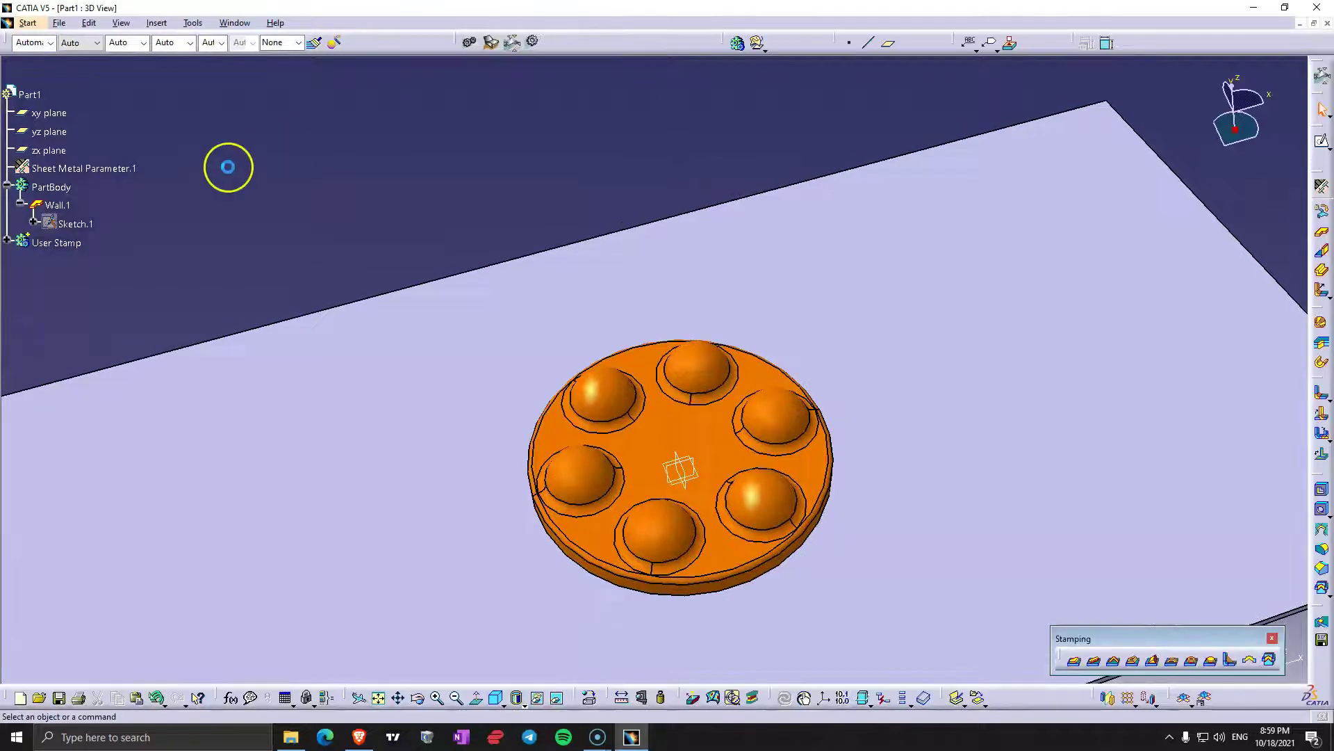
# Define PartBody as the in-work object.
pyautogui.rightClick(42, 187)
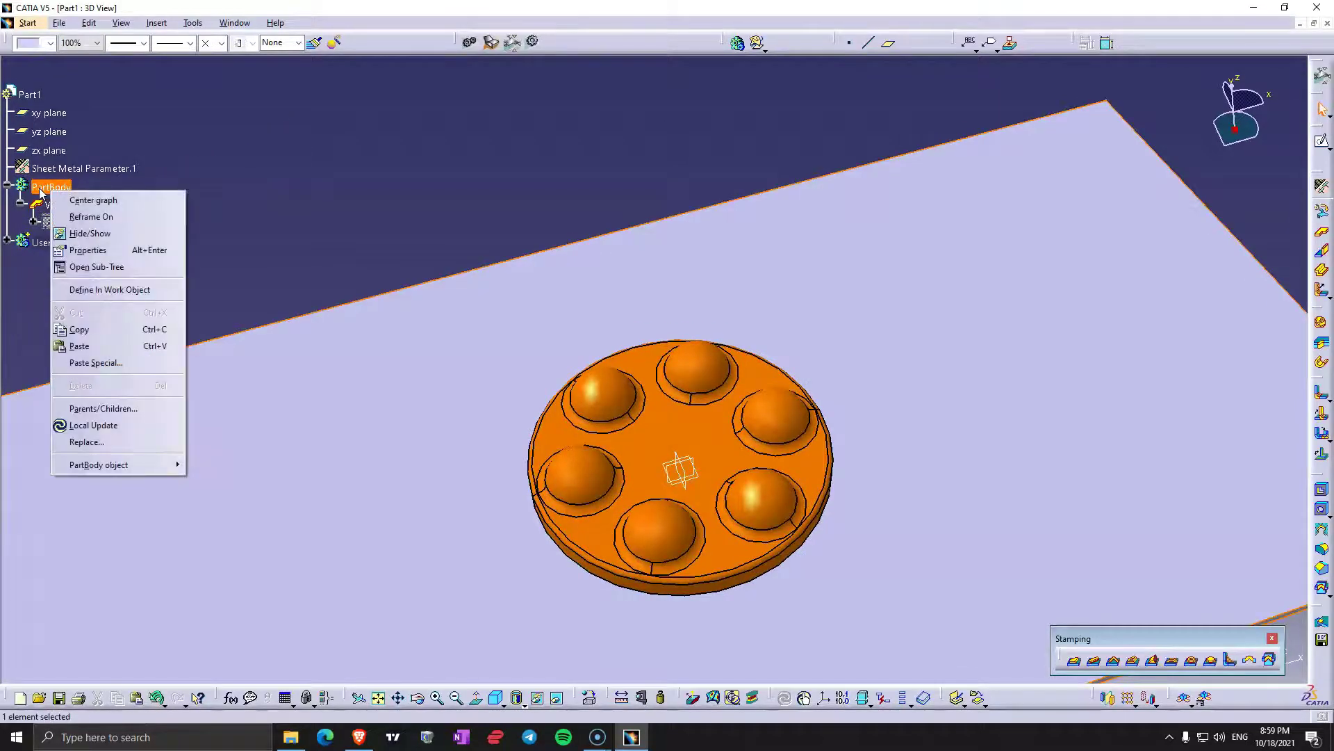
pyautogui.click(111, 289)
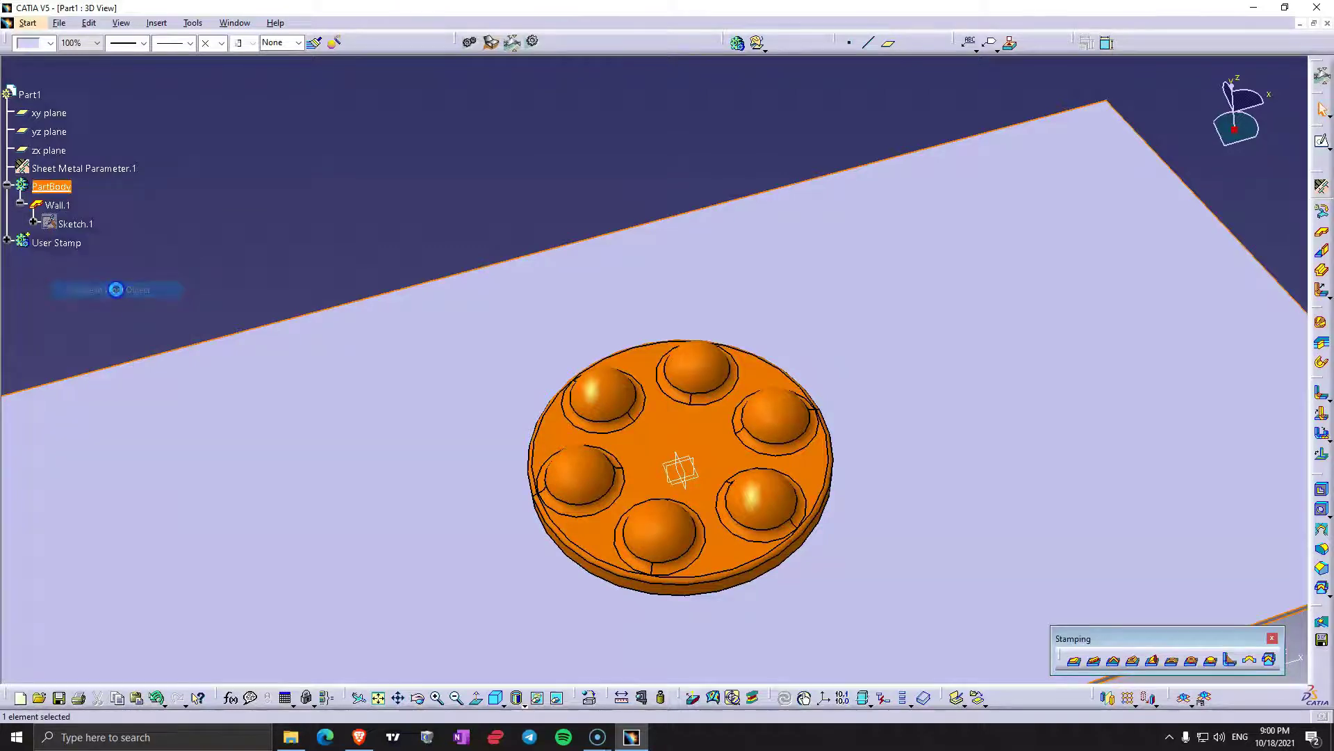
pyautogui.click(1180, 477)
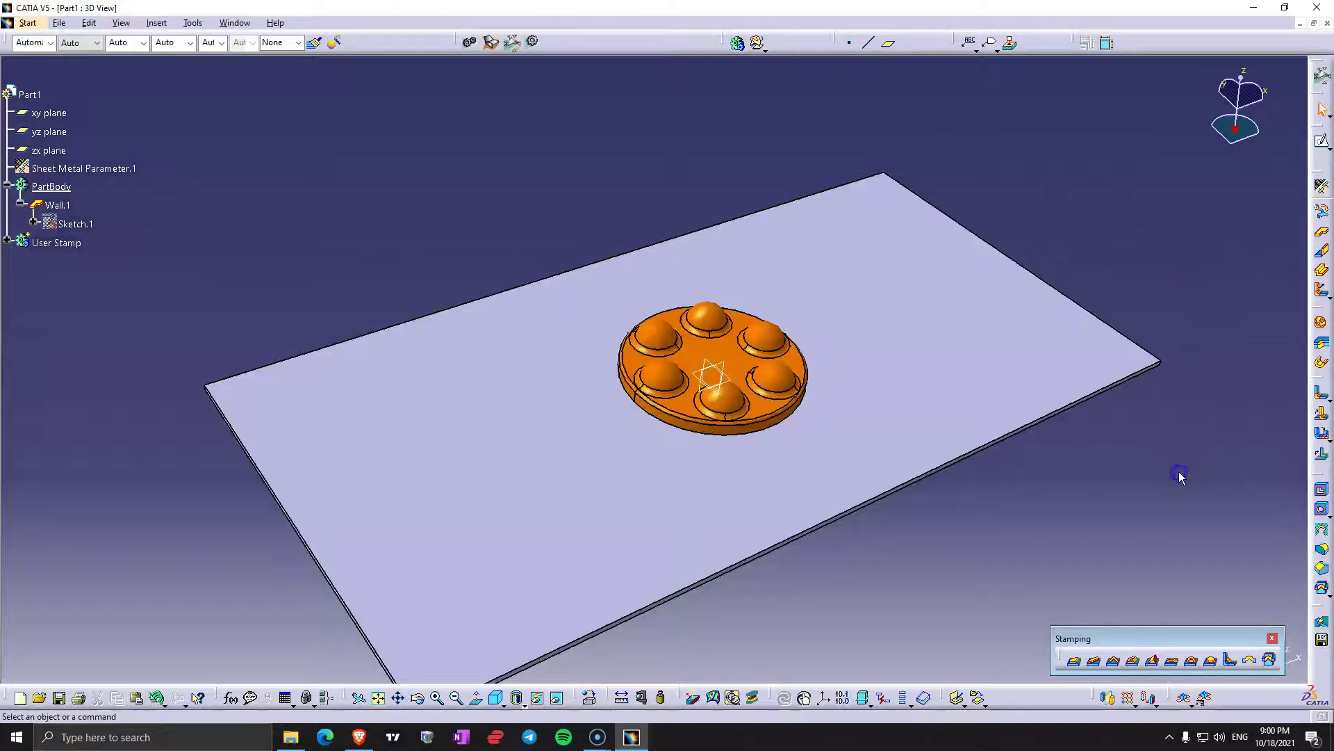
# Create an on-plane point on the wall's top face beside the disc, at about H 89 mm and V 3 mm.
pyautogui.click(849, 44)
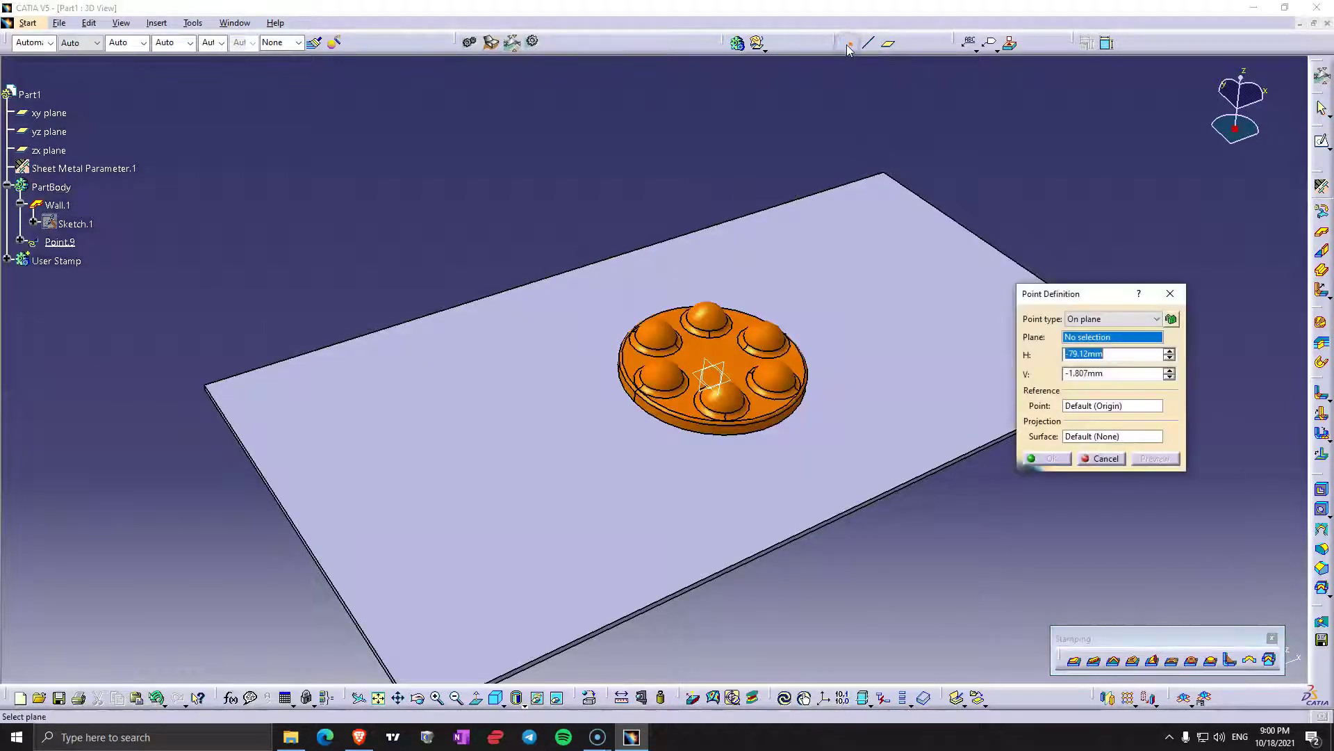
pyautogui.click(764, 284)
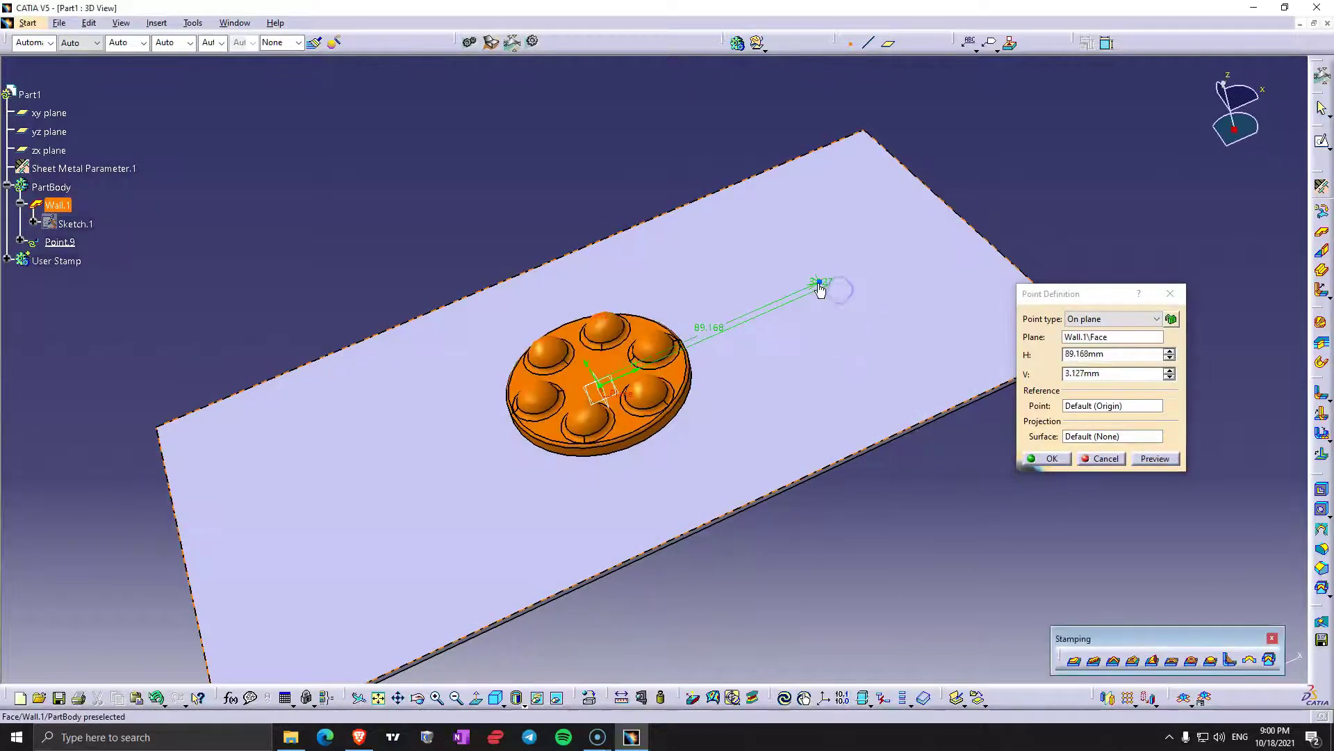
pyautogui.moveTo(841, 301); pyautogui.dragTo(816, 343, button='middle')
pyautogui.click(1048, 457)
pyautogui.click(1034, 262)
pyautogui.moveTo(780, 411); pyautogui.dragTo(772, 402, button='middle')
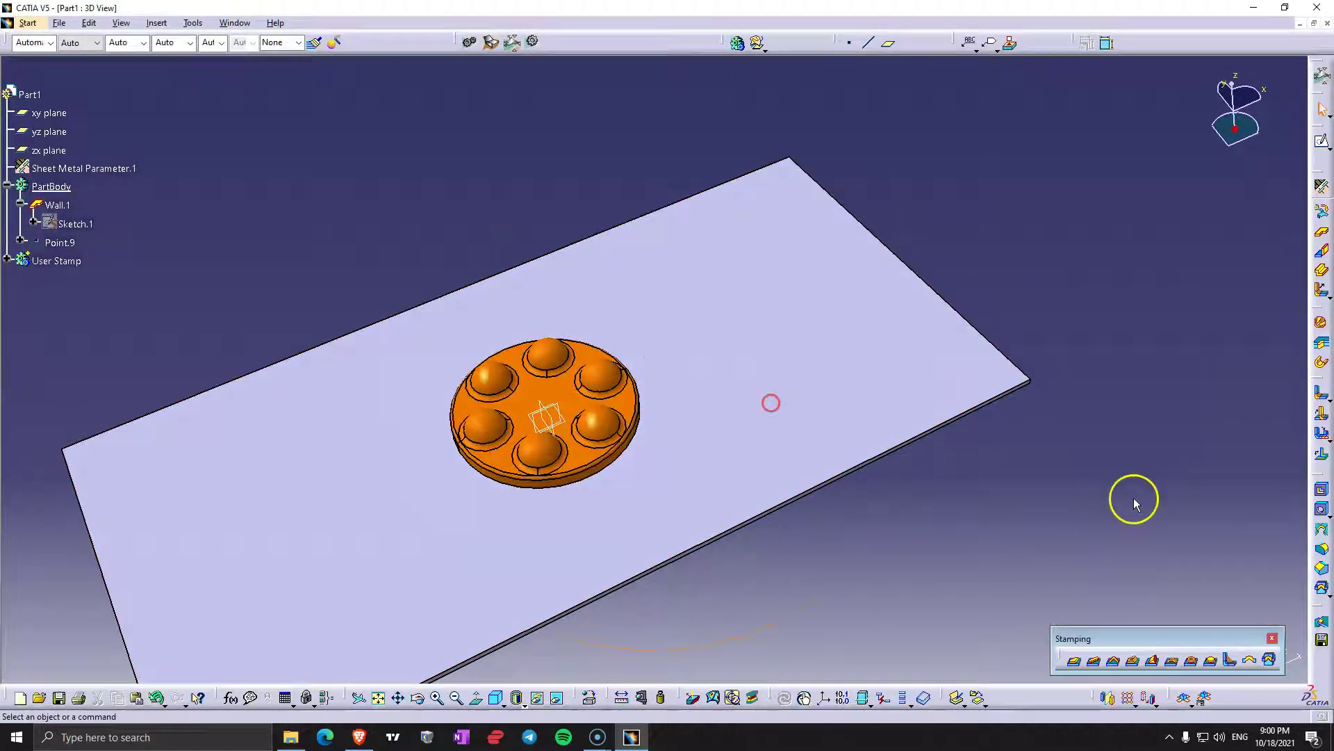
pyautogui.click(1133, 499)
# Start a user-defined stamp of type Punch and select the User Stamp body as the punch.
pyautogui.click(1269, 661)
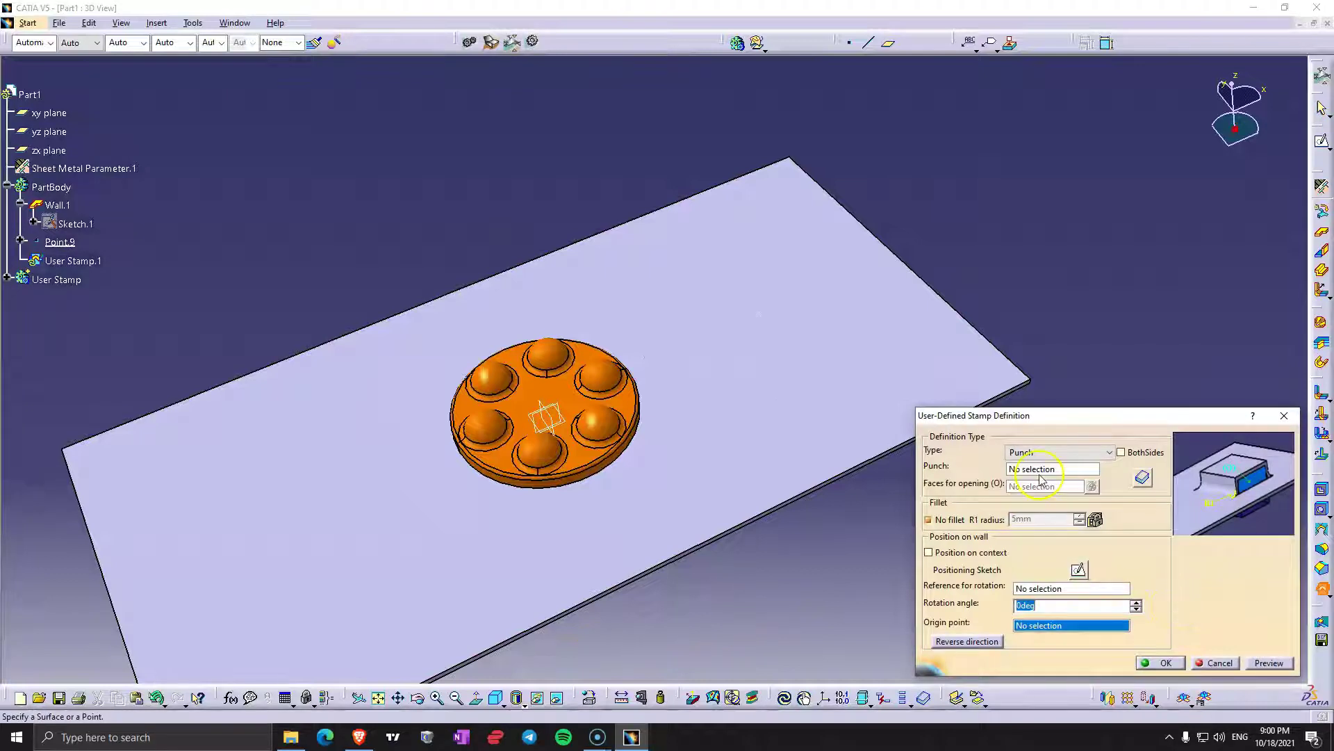
pyautogui.click(1040, 471)
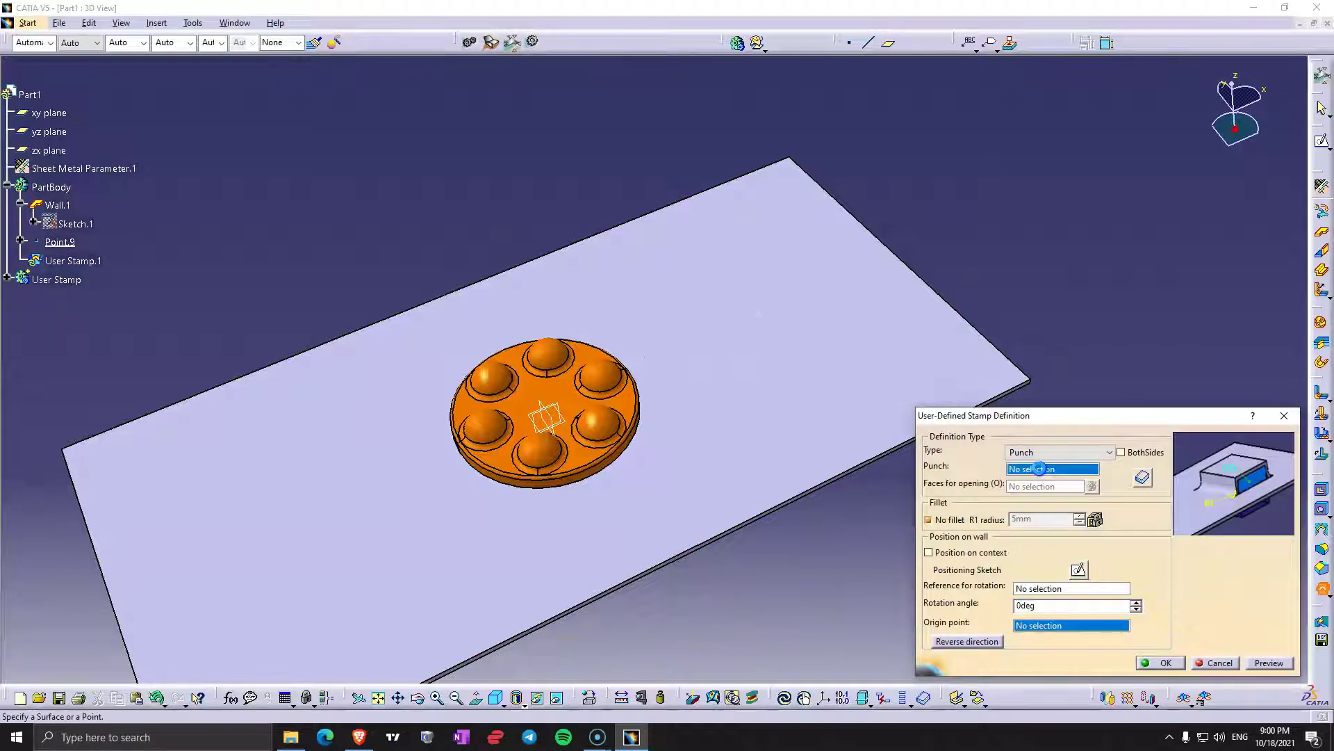
pyautogui.click(61, 281)
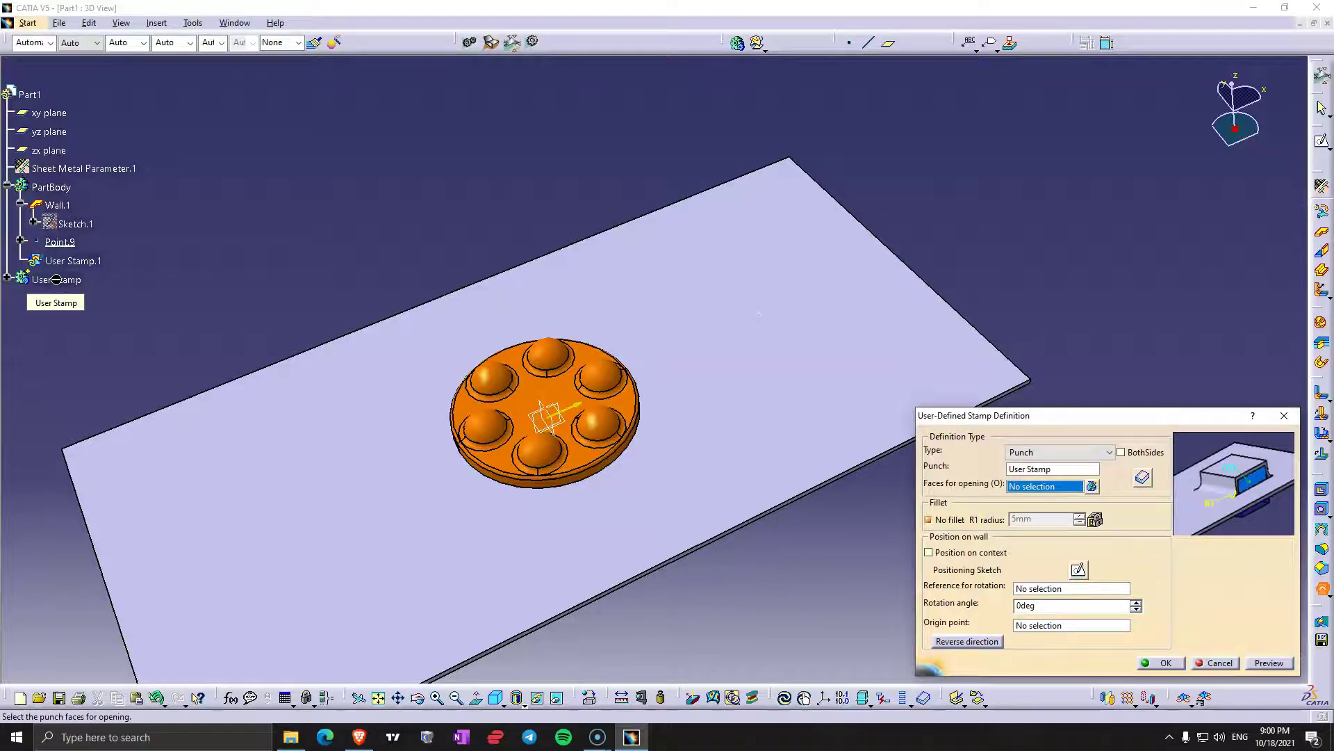
pyautogui.moveTo(321, 408); pyautogui.dragTo(426, 467, button='middle')
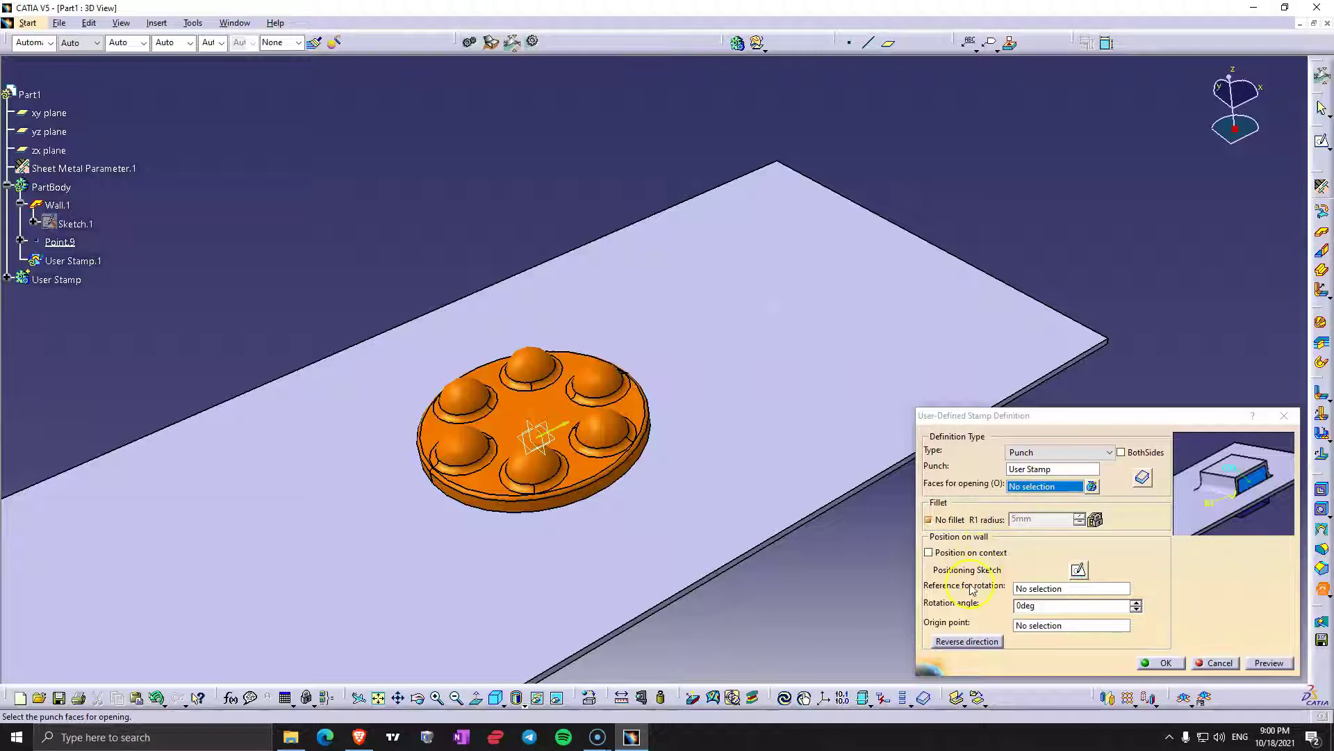
# Select the point on the wall beside the disc as the stamp's origin point.
pyautogui.click(1034, 590)
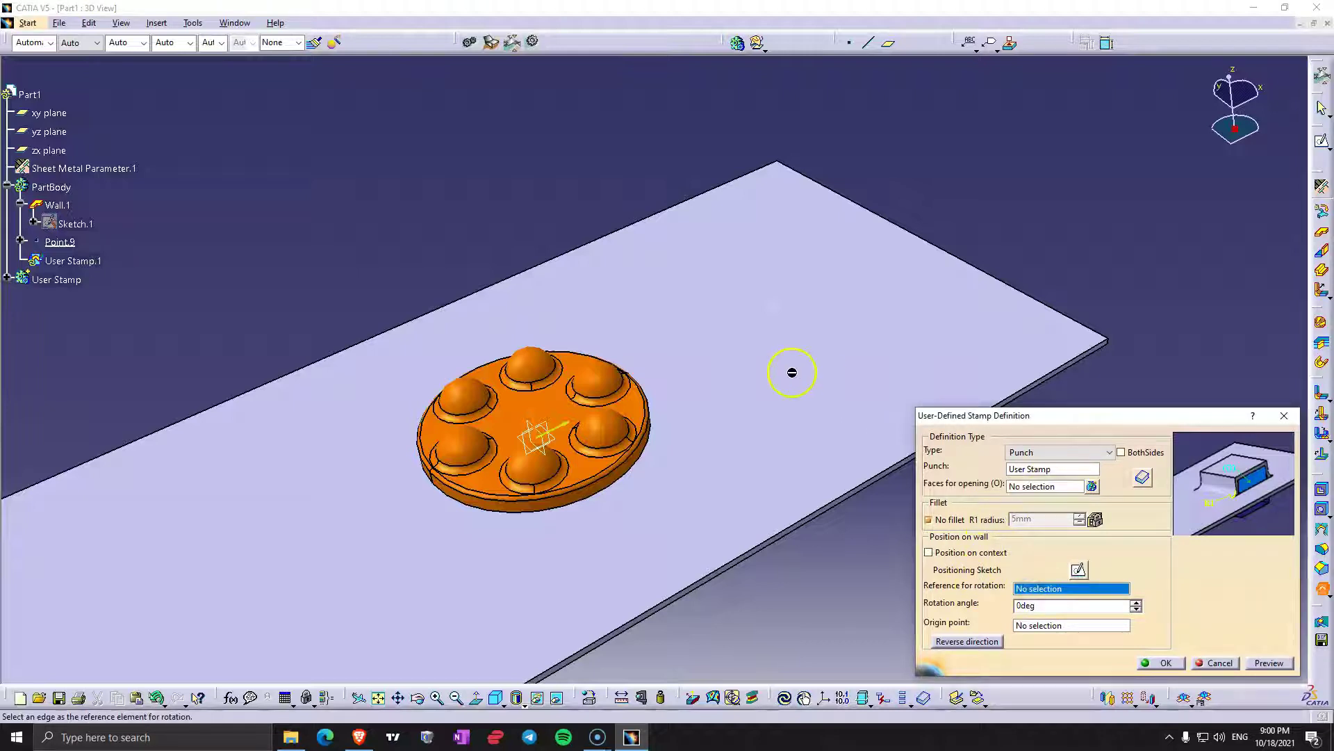
pyautogui.click(1046, 627)
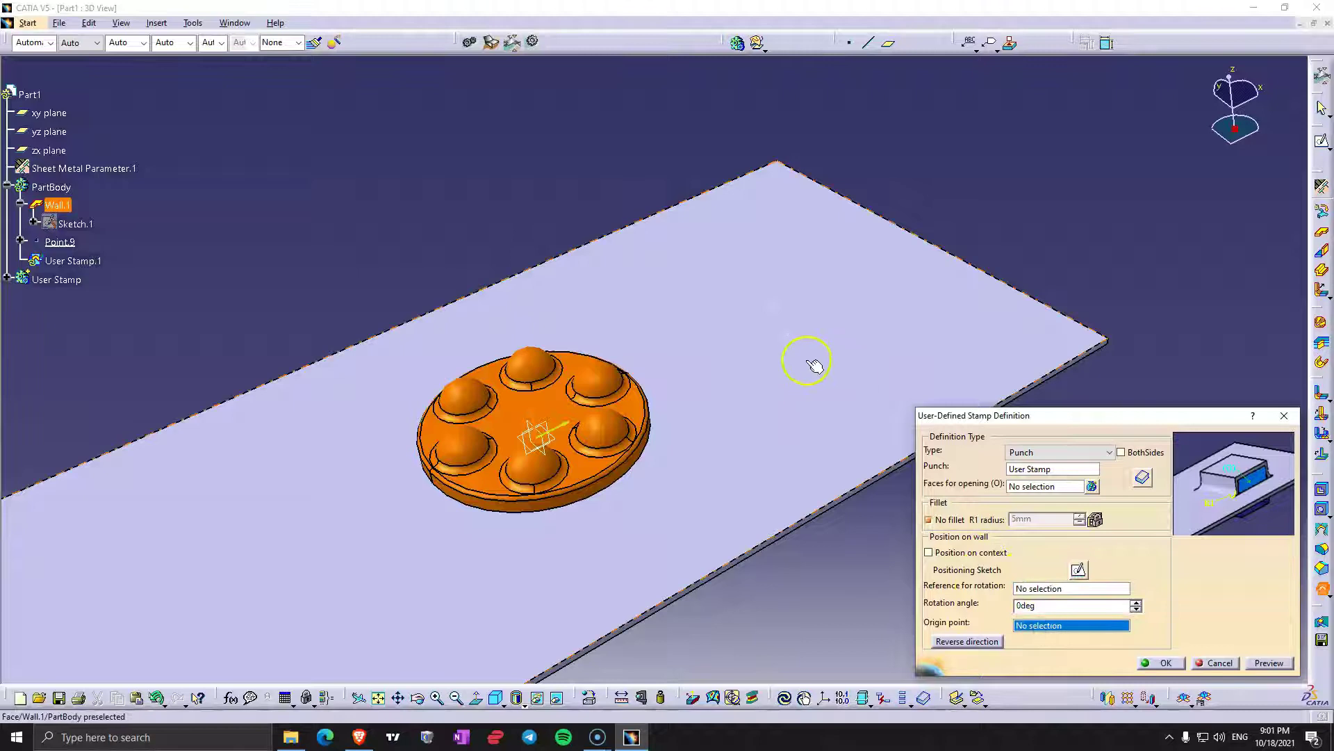
pyautogui.click(775, 306)
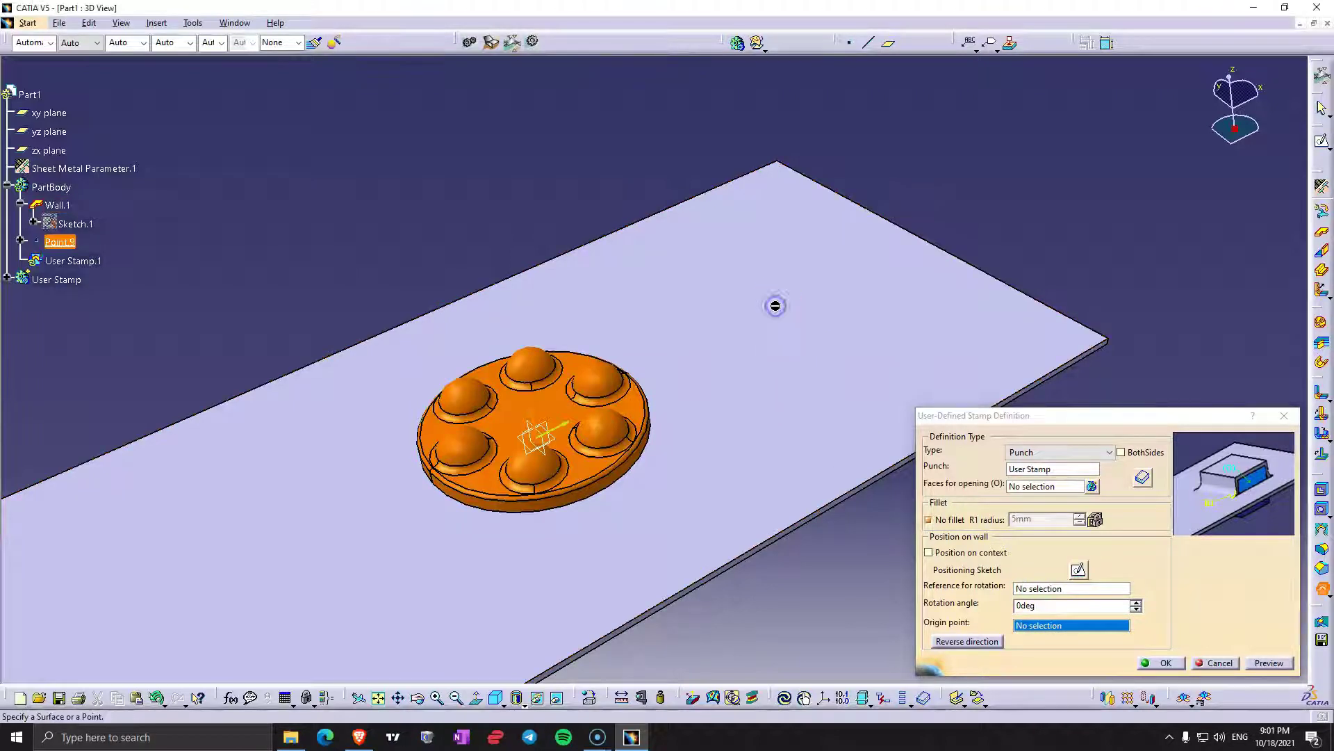
# Place the punch stamp on the wall's top face, using the point beside the disc as its origin.
pyautogui.click(793, 338)
pyautogui.moveTo(810, 386); pyautogui.dragTo(625, 409, button='middle')
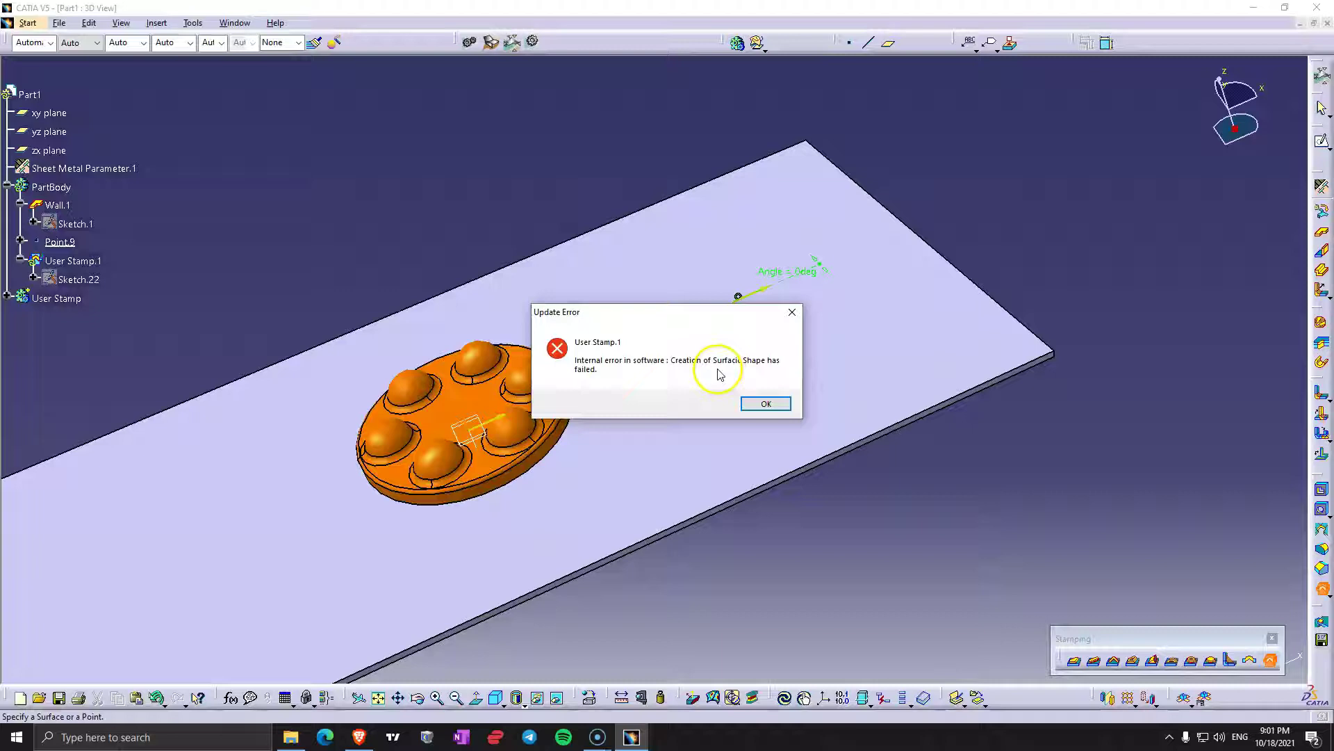
pyautogui.click(759, 402)
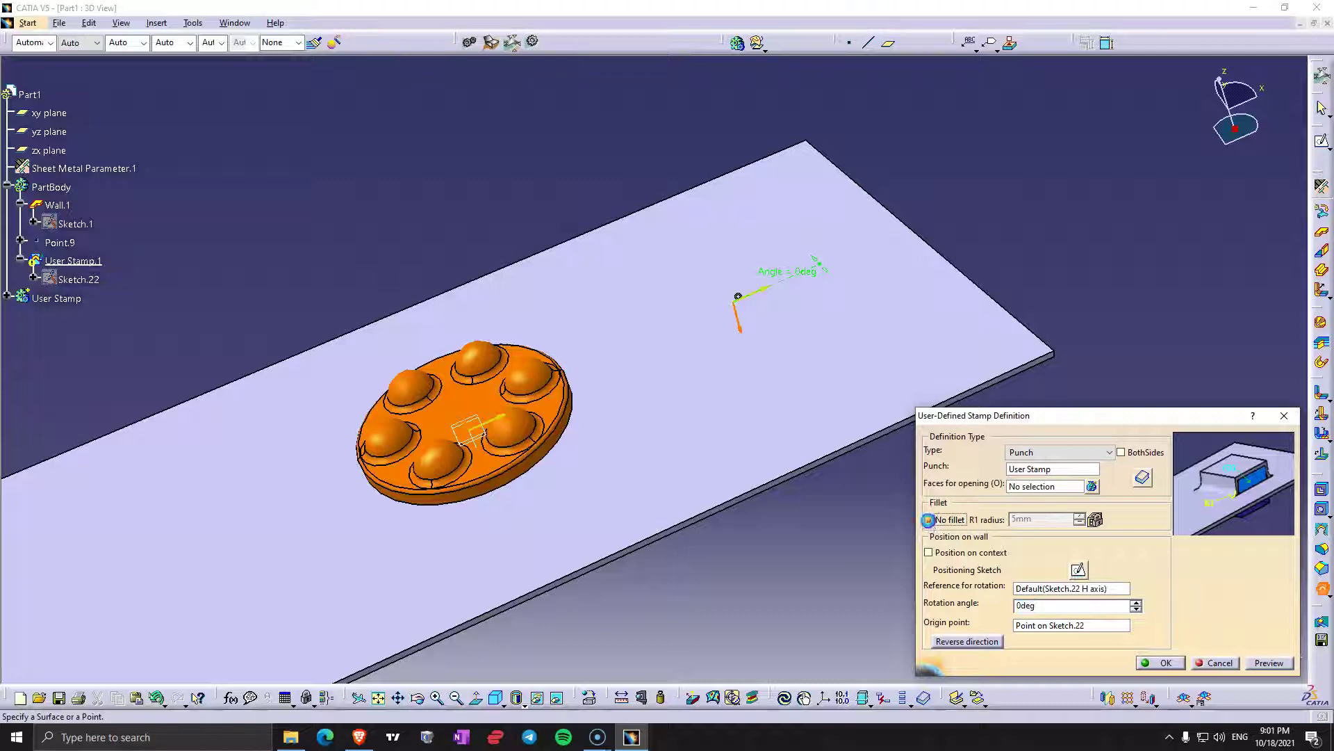
# Enable the stamp's fillet with an R1 radius of 1 mm and preview the stamped recess on the wall.
pyautogui.click(929, 520)
pyautogui.moveTo(1056, 520); pyautogui.dragTo(982, 523)
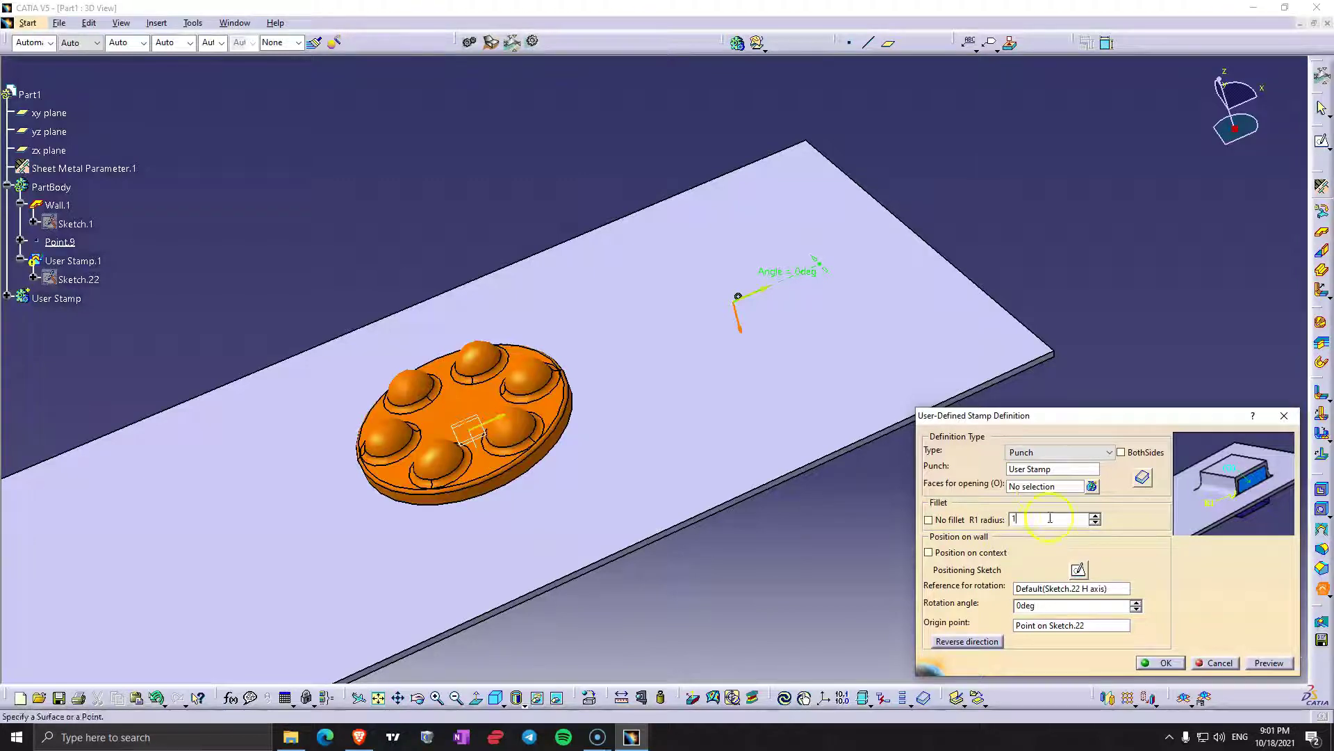
pyautogui.click(1269, 662)
pyautogui.moveTo(811, 471); pyautogui.dragTo(684, 389, button='middle')
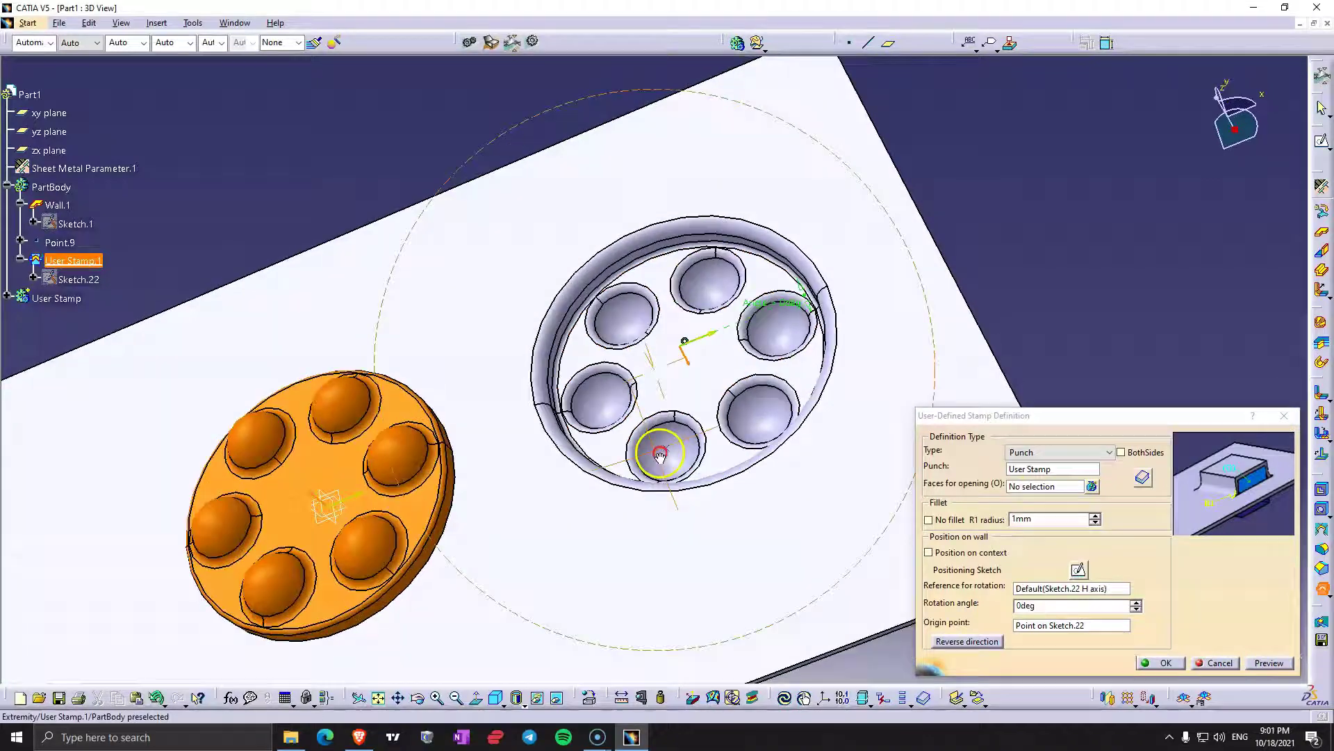
pyautogui.moveTo(660, 455); pyautogui.dragTo(683, 345, button='middle')
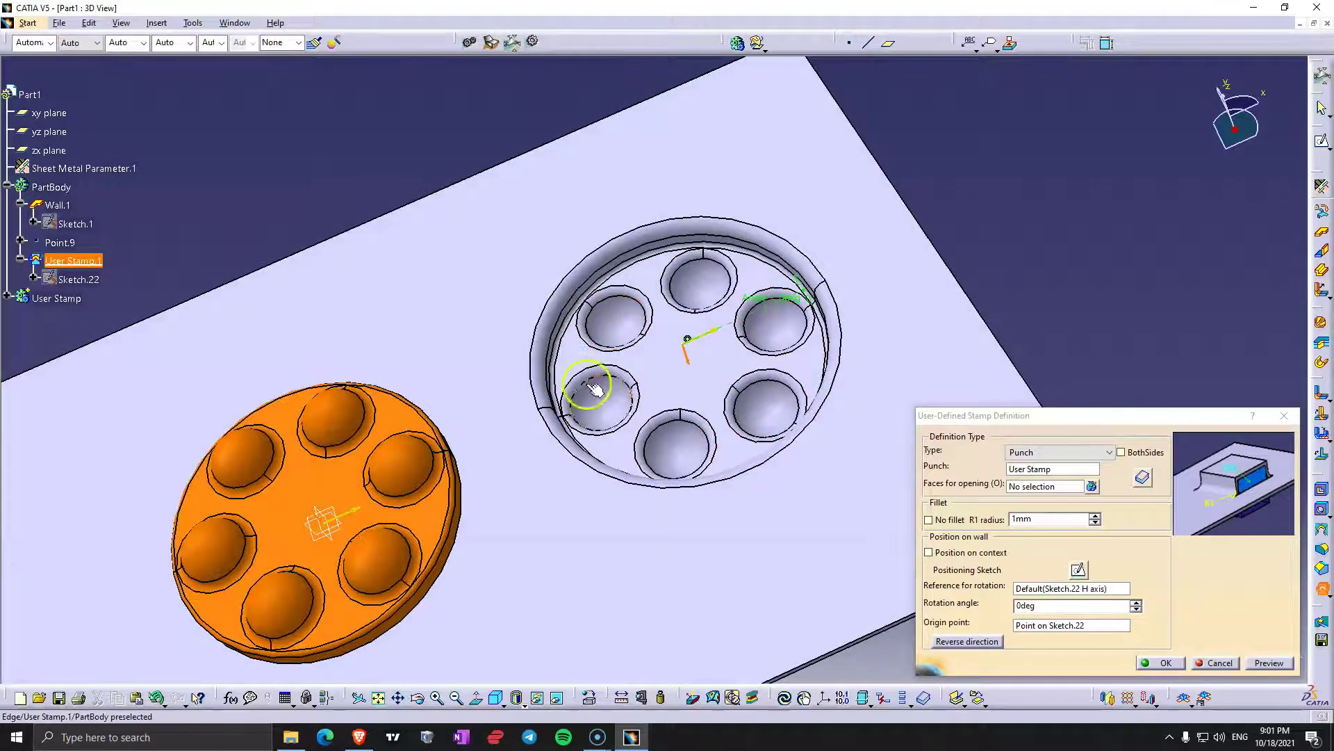
pyautogui.moveTo(596, 387); pyautogui.dragTo(515, 396, button='middle')
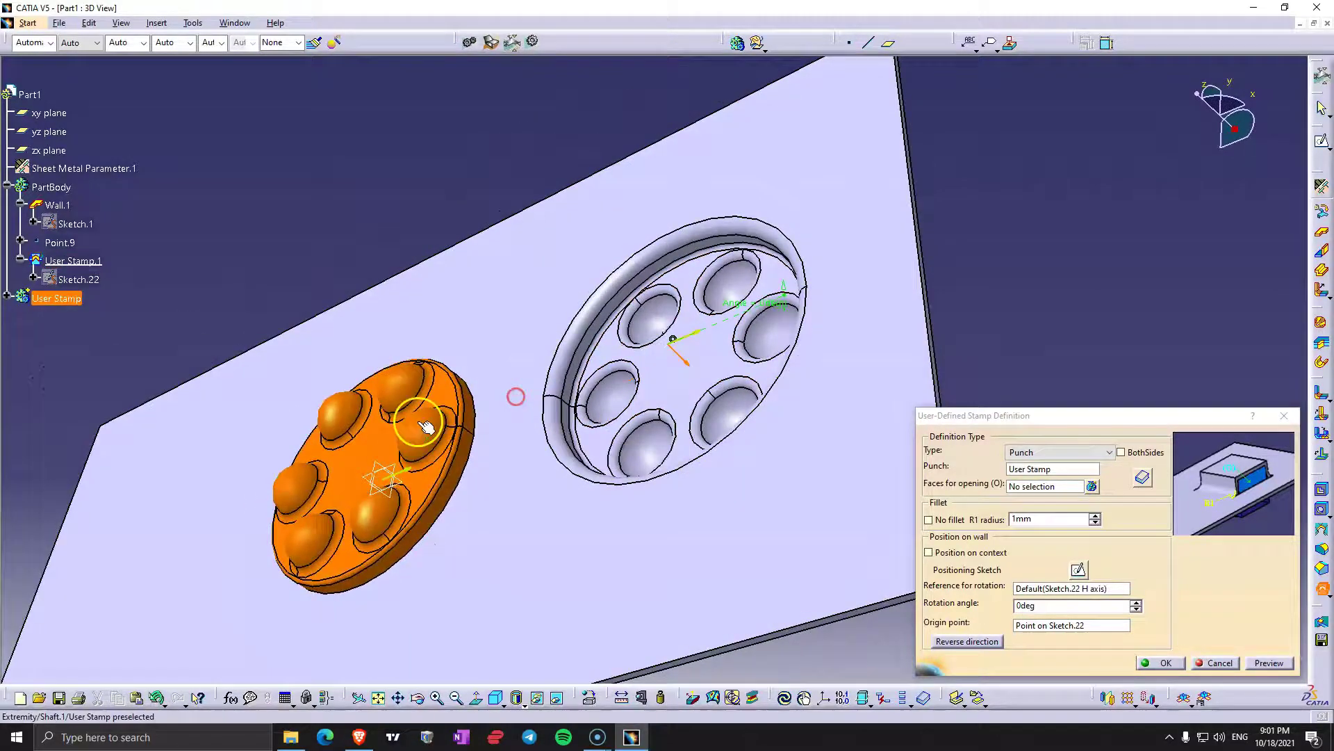
pyautogui.moveTo(577, 461); pyautogui.dragTo(683, 435, button='middle')
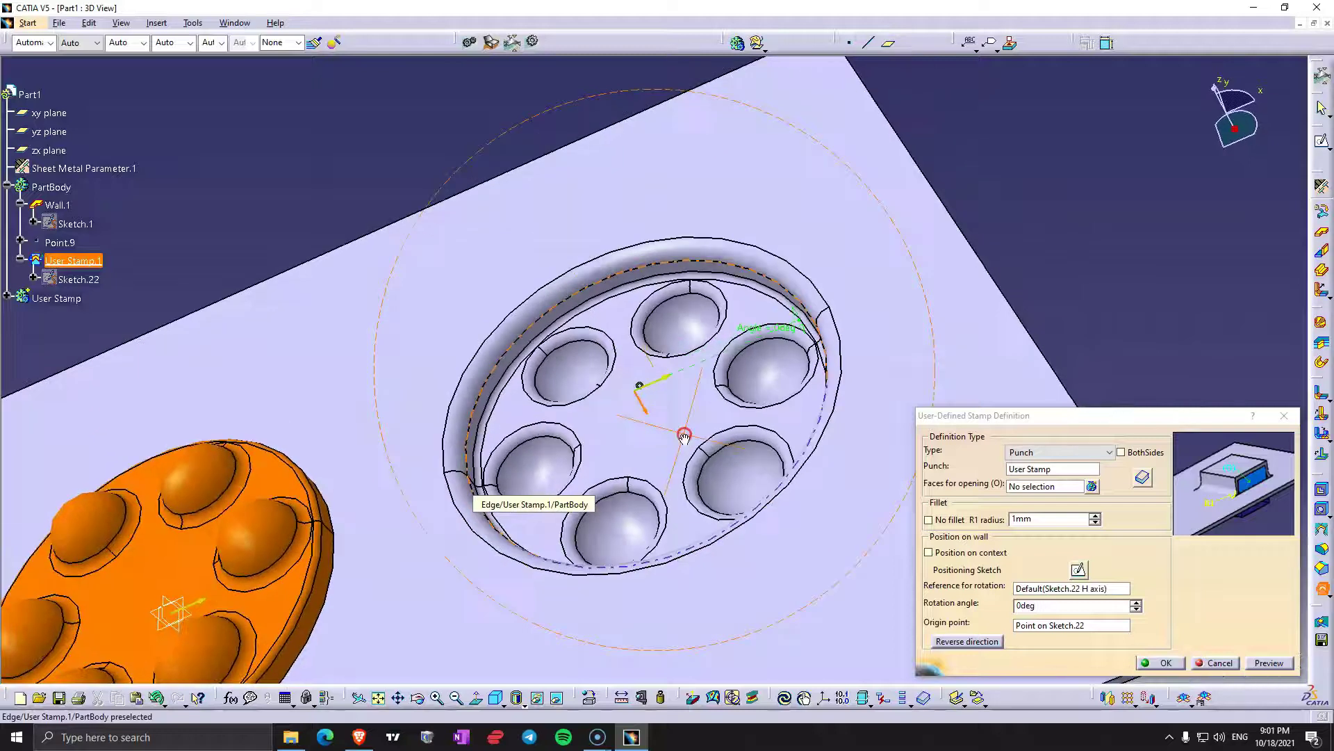
# Preview the stamp with a 2 mm R1 fillet radius and restore the radius to 1 mm.
pyautogui.moveTo(1046, 518); pyautogui.dragTo(994, 508)
pyautogui.write('2')
pyautogui.click(1276, 666)
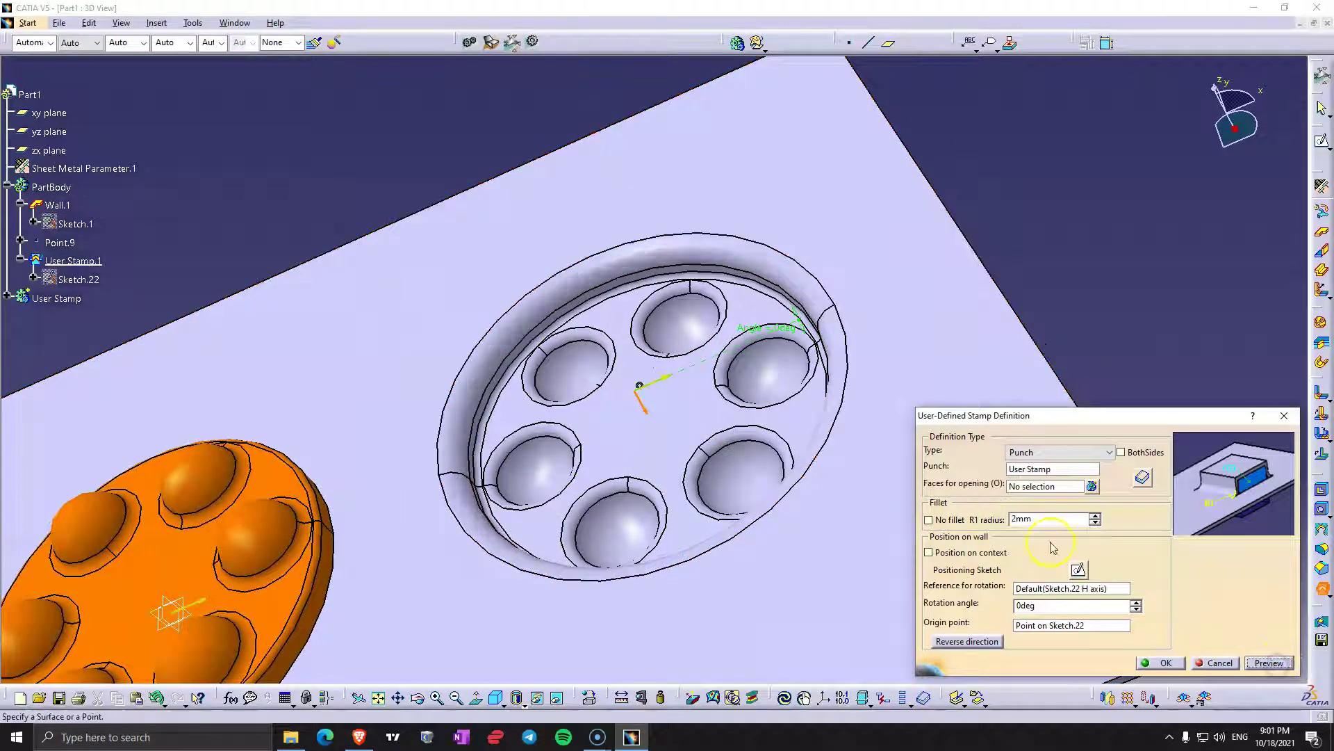
pyautogui.moveTo(750, 520); pyautogui.dragTo(730, 494, button='middle')
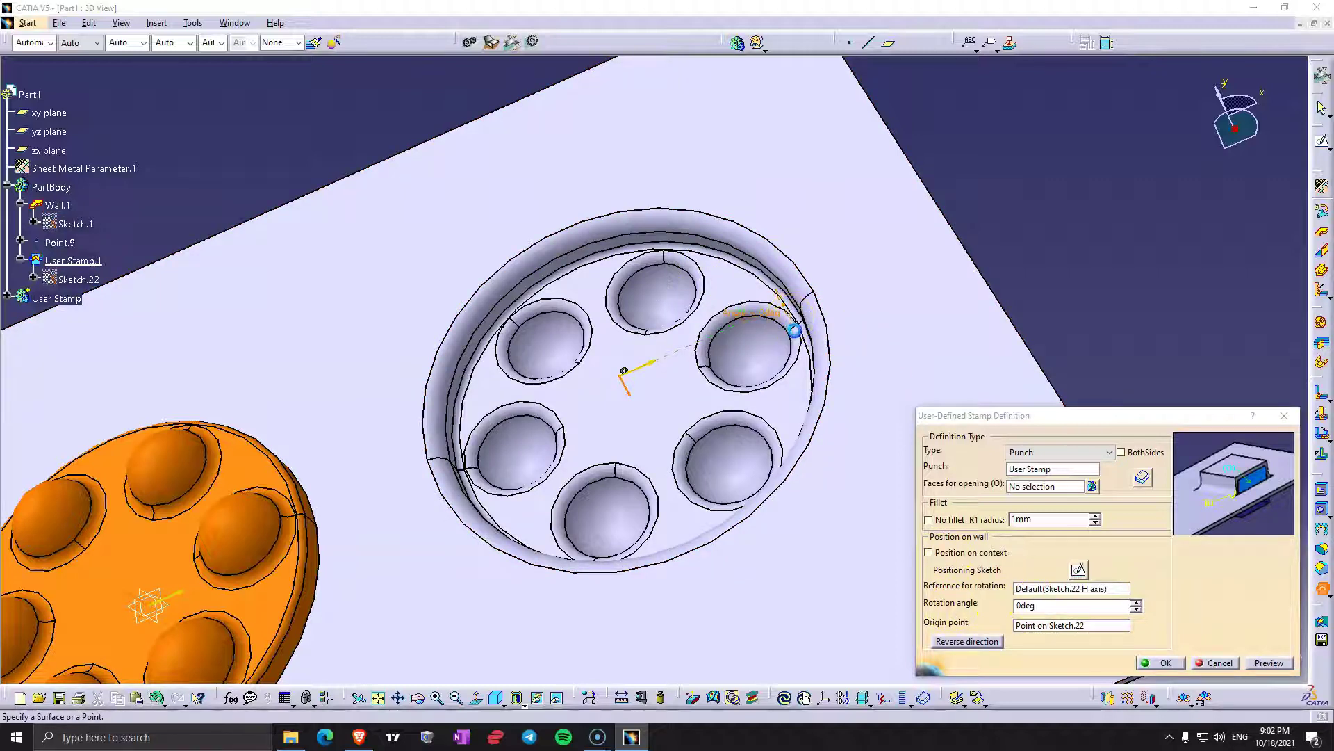
# Preview the stamp rotated to -35 degrees and reset its rotation angle to 0 degrees.
pyautogui.moveTo(790, 319); pyautogui.dragTo(792, 411)
pyautogui.click(1273, 662)
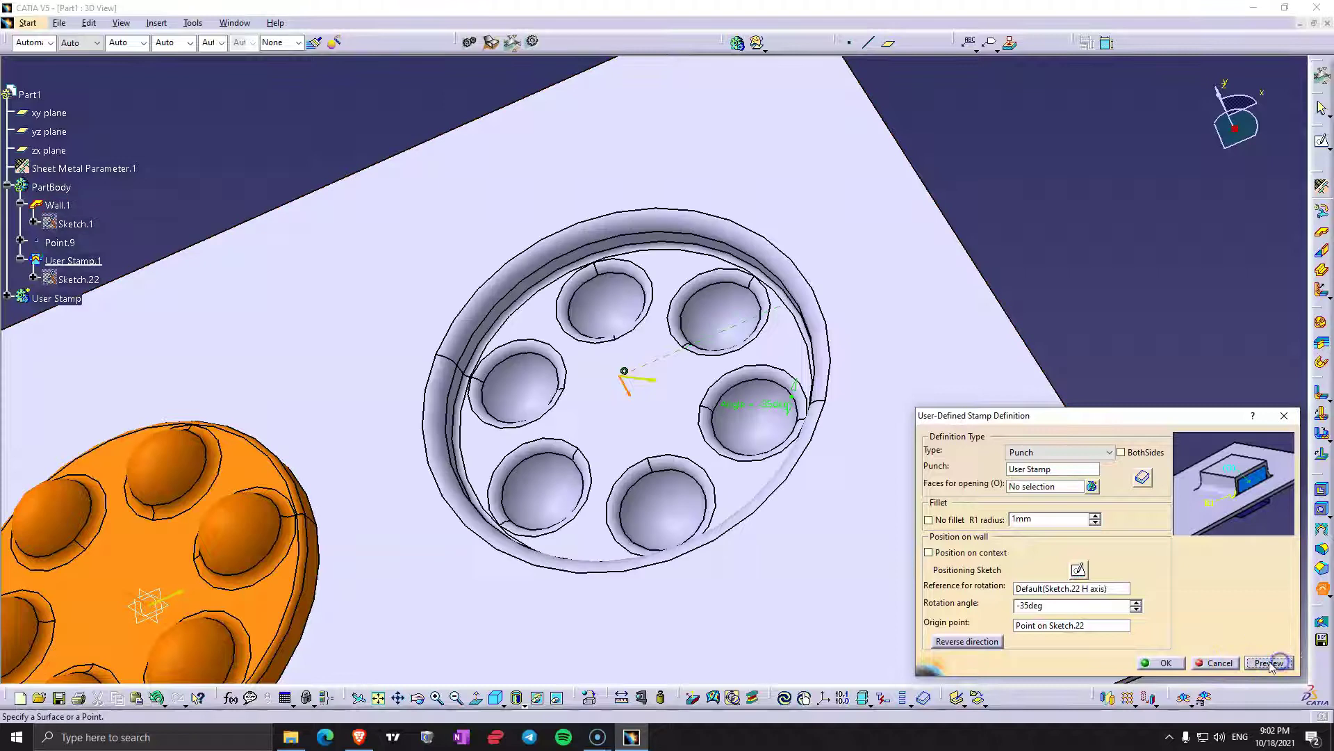
pyautogui.moveTo(1058, 605); pyautogui.dragTo(961, 607)
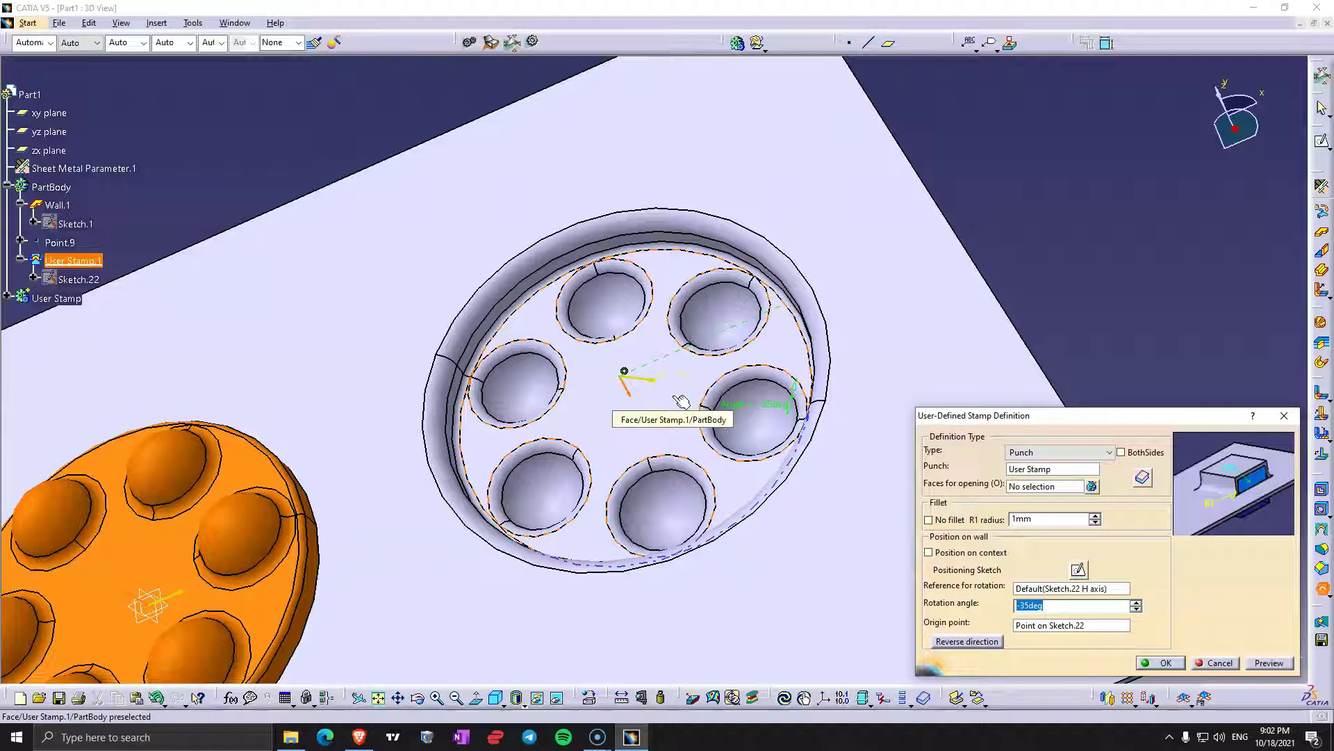
pyautogui.write('0')
pyautogui.click(1090, 607)
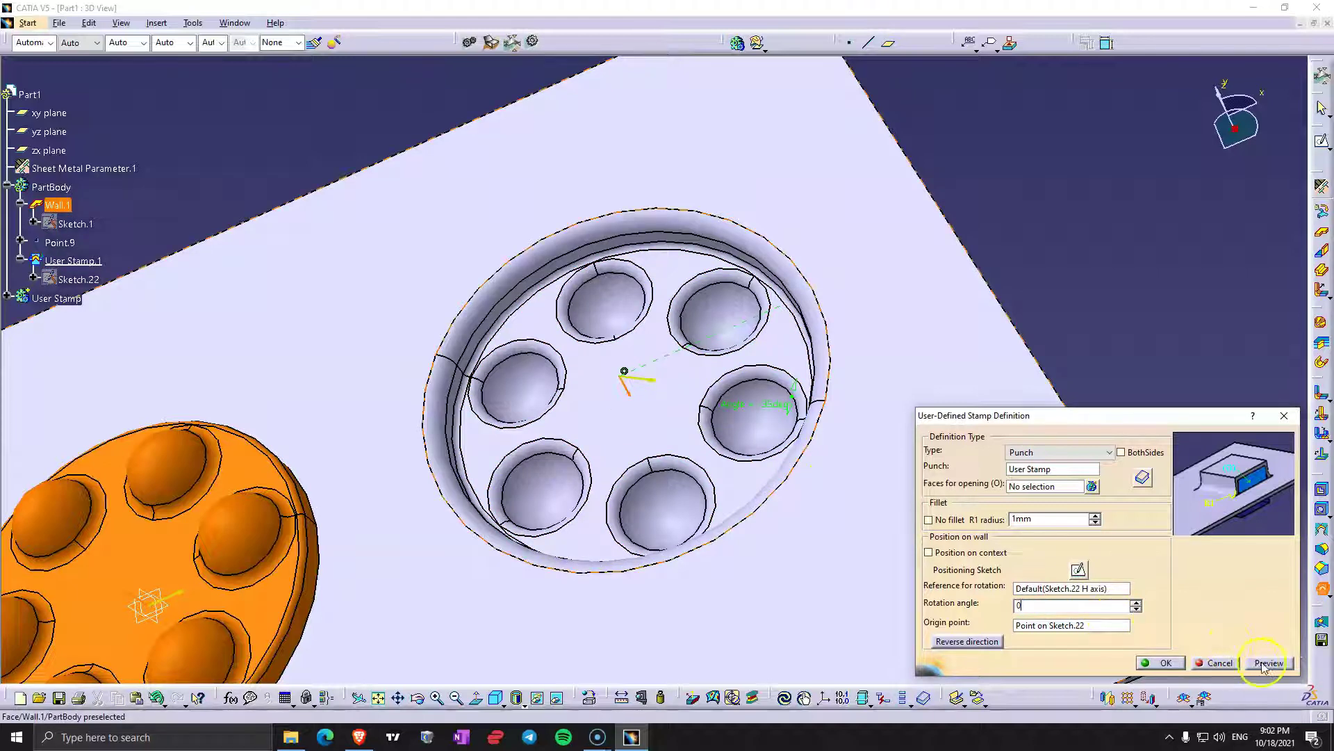
pyautogui.click(1263, 663)
pyautogui.click(1221, 496)
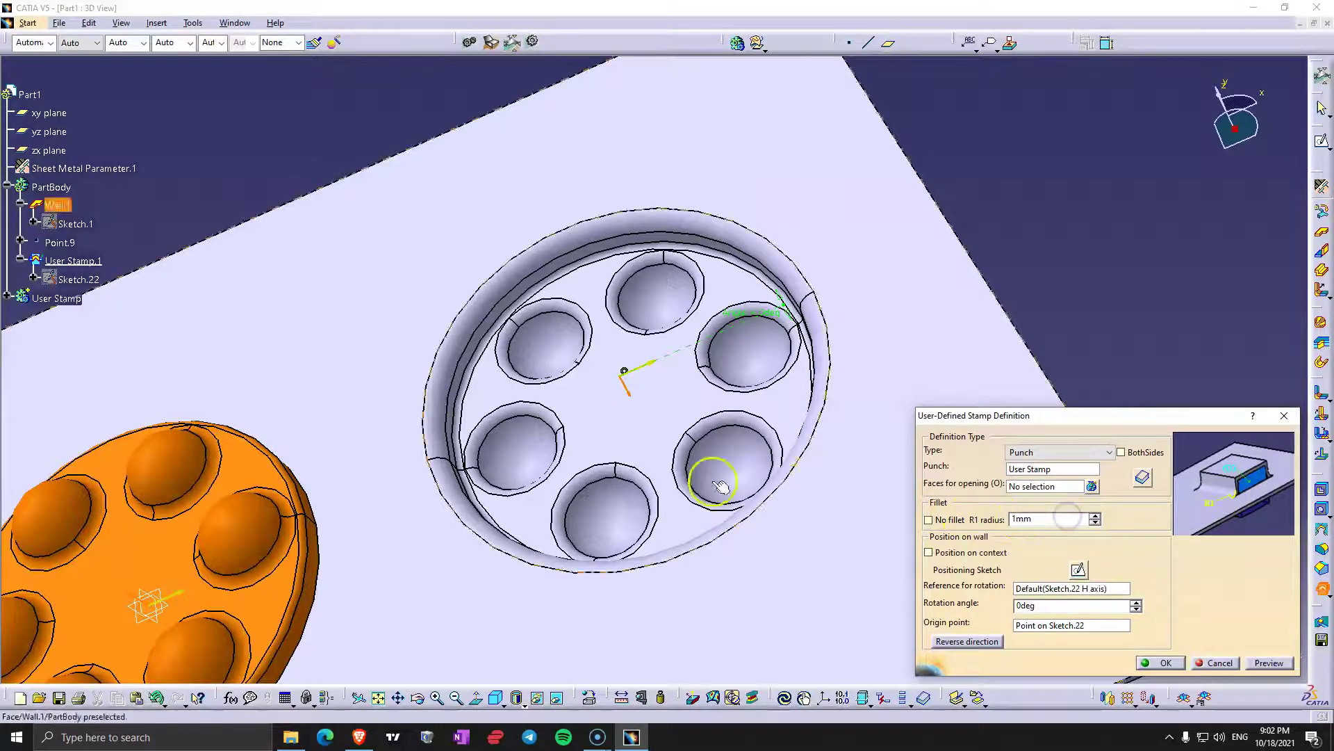
# Set the stamp's R1 fillet radius to 0.5 mm and preview the result.
pyautogui.moveTo(723, 480); pyautogui.dragTo(707, 442, button='middle')
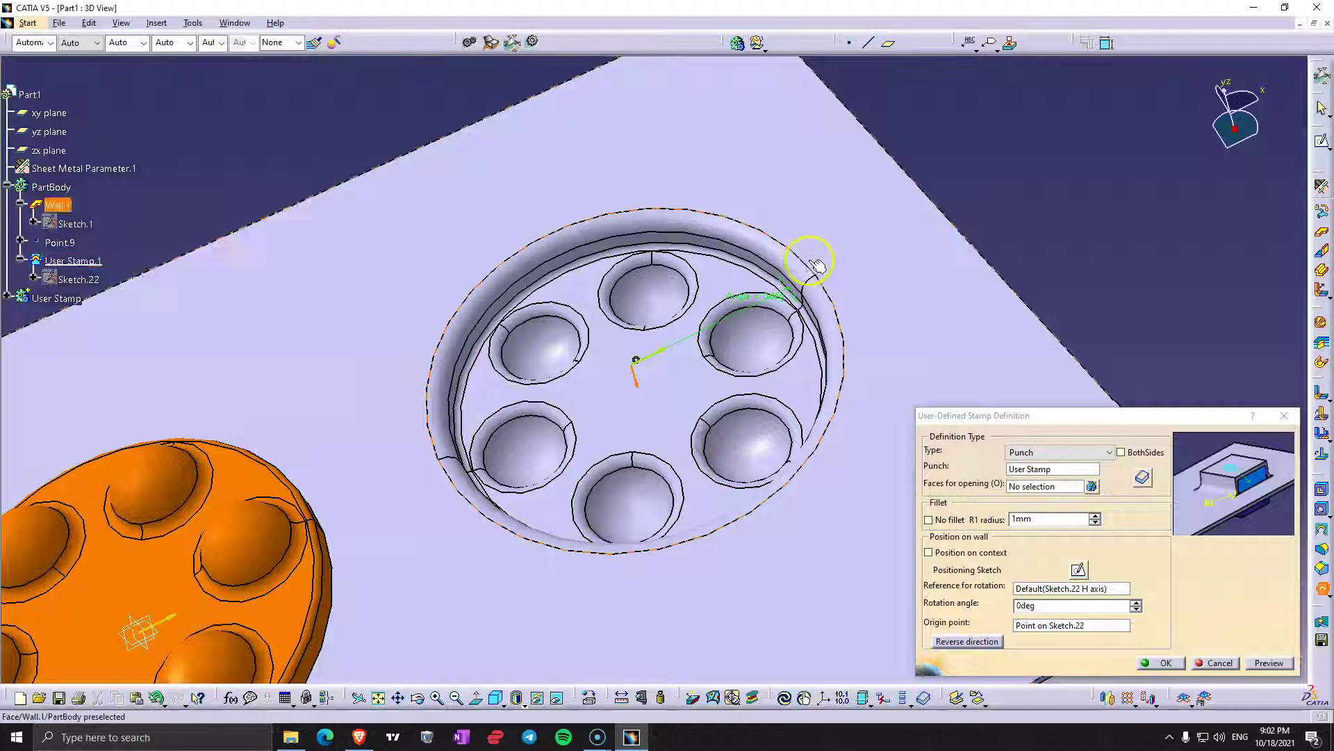
pyautogui.click(1056, 517)
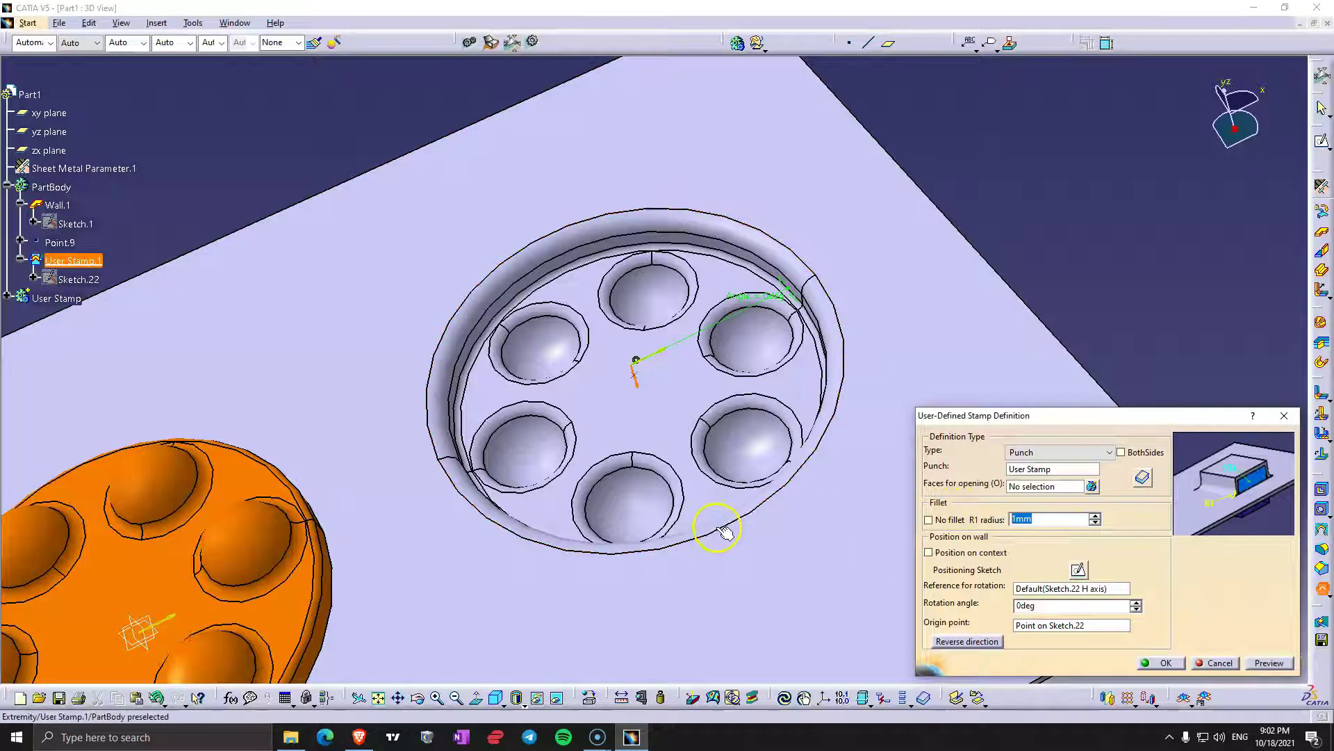
pyautogui.moveTo(718, 527)
pyautogui.mouseDown(button='middle')
pyautogui.moveTo(721, 551)
pyautogui.moveTo(706, 548)
pyautogui.mouseUp(button='middle')
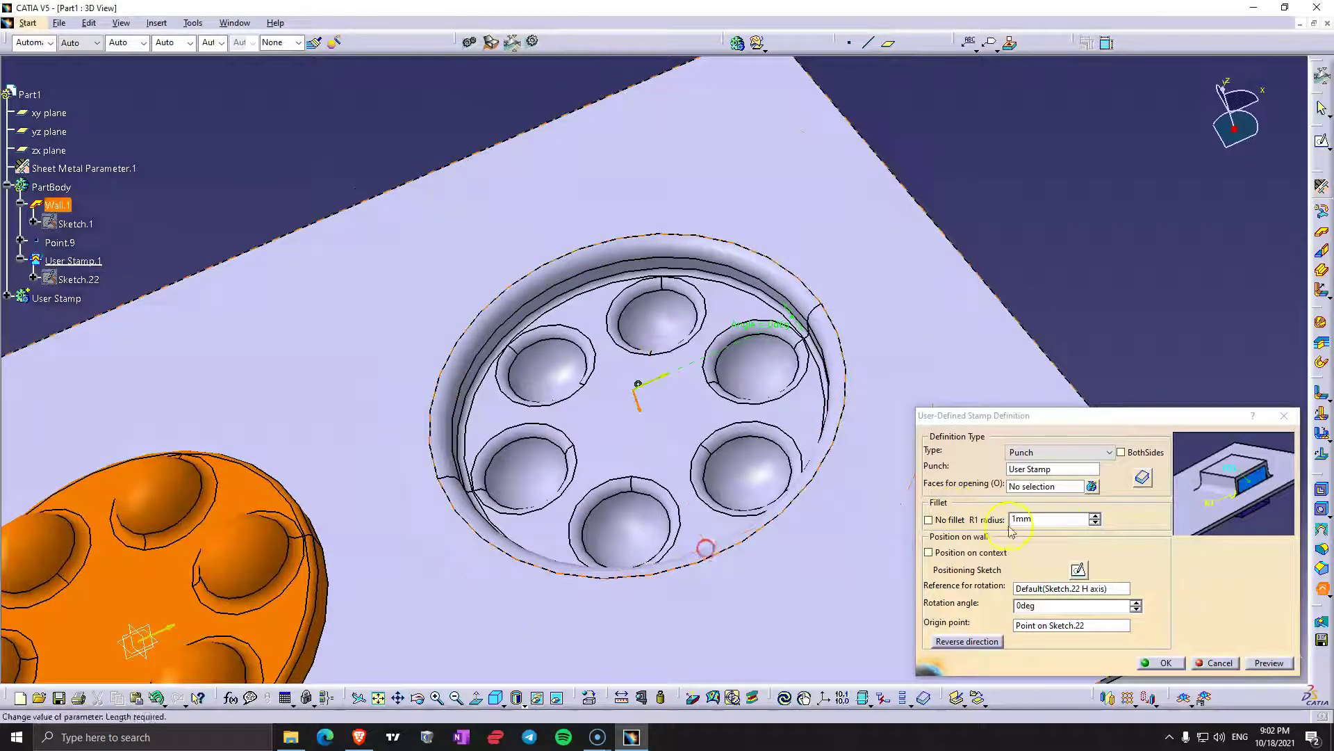
pyautogui.click(1060, 519)
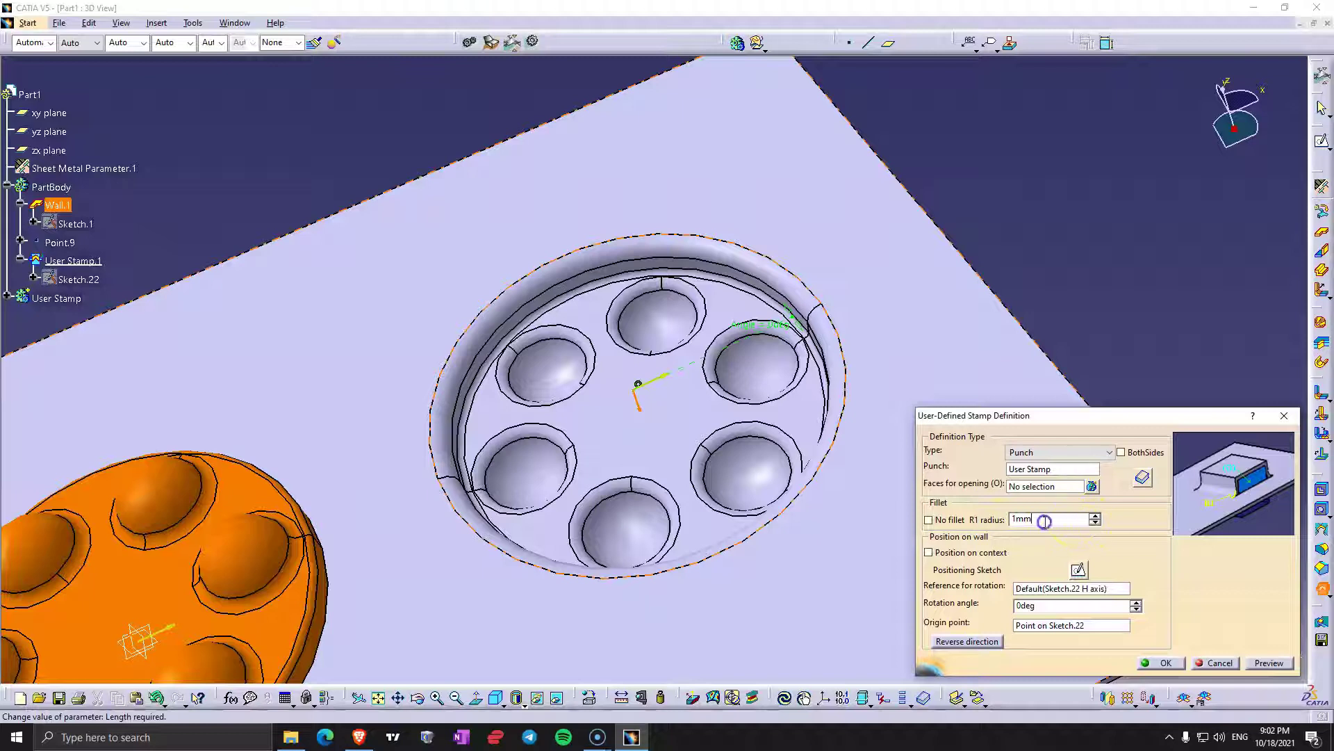
pyautogui.doubleClick(1044, 520)
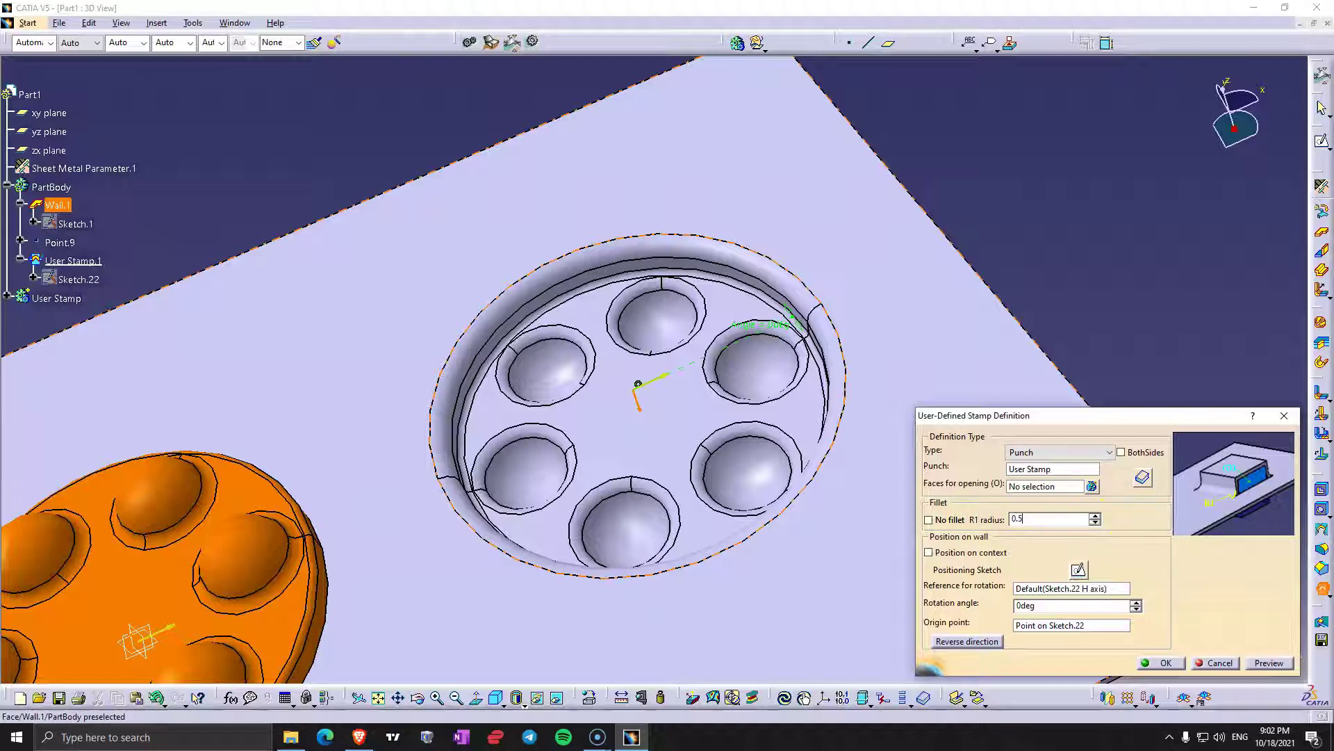
pyautogui.click(1268, 661)
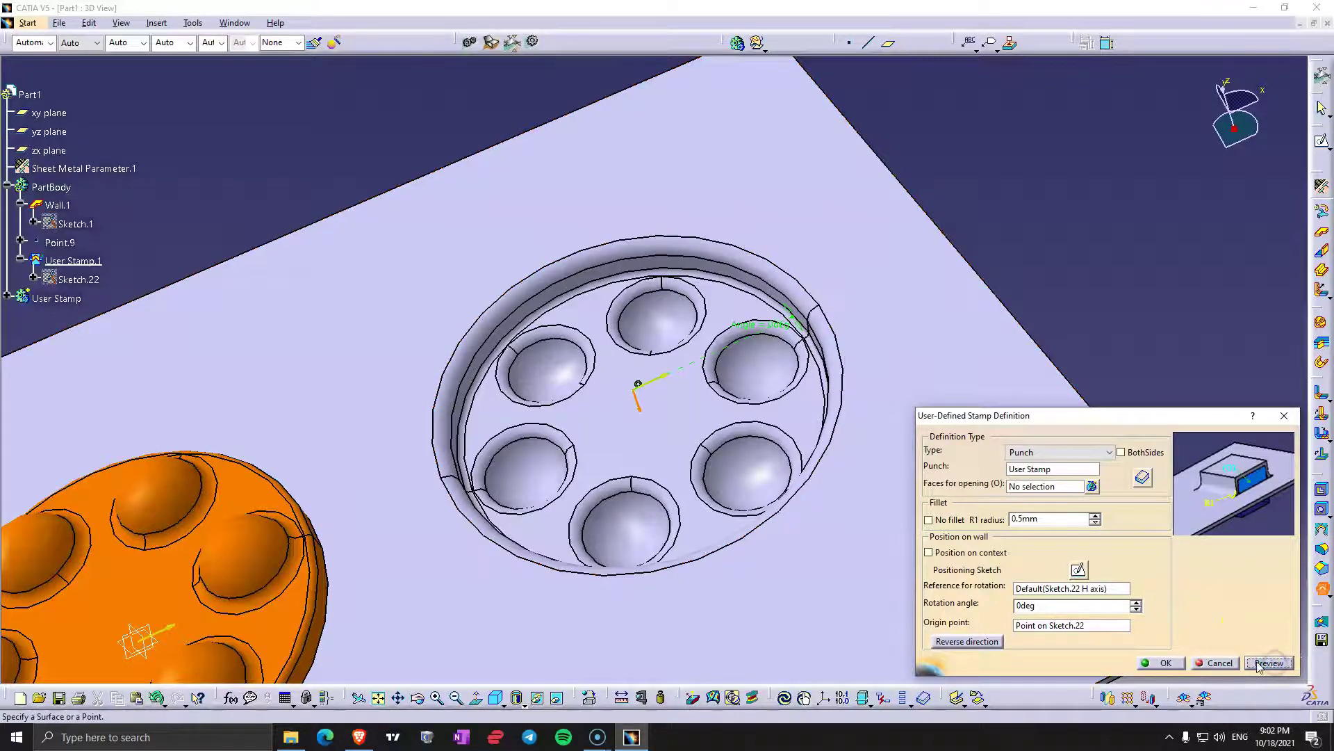
# Open the stamp's positioning sketch for inspection and exit it without editing.
pyautogui.moveTo(699, 410)
pyautogui.mouseDown(button='middle')
pyautogui.moveTo(593, 408)
pyautogui.moveTo(752, 438)
pyautogui.moveTo(786, 428)
pyautogui.mouseUp(button='middle')
pyautogui.click(1078, 569)
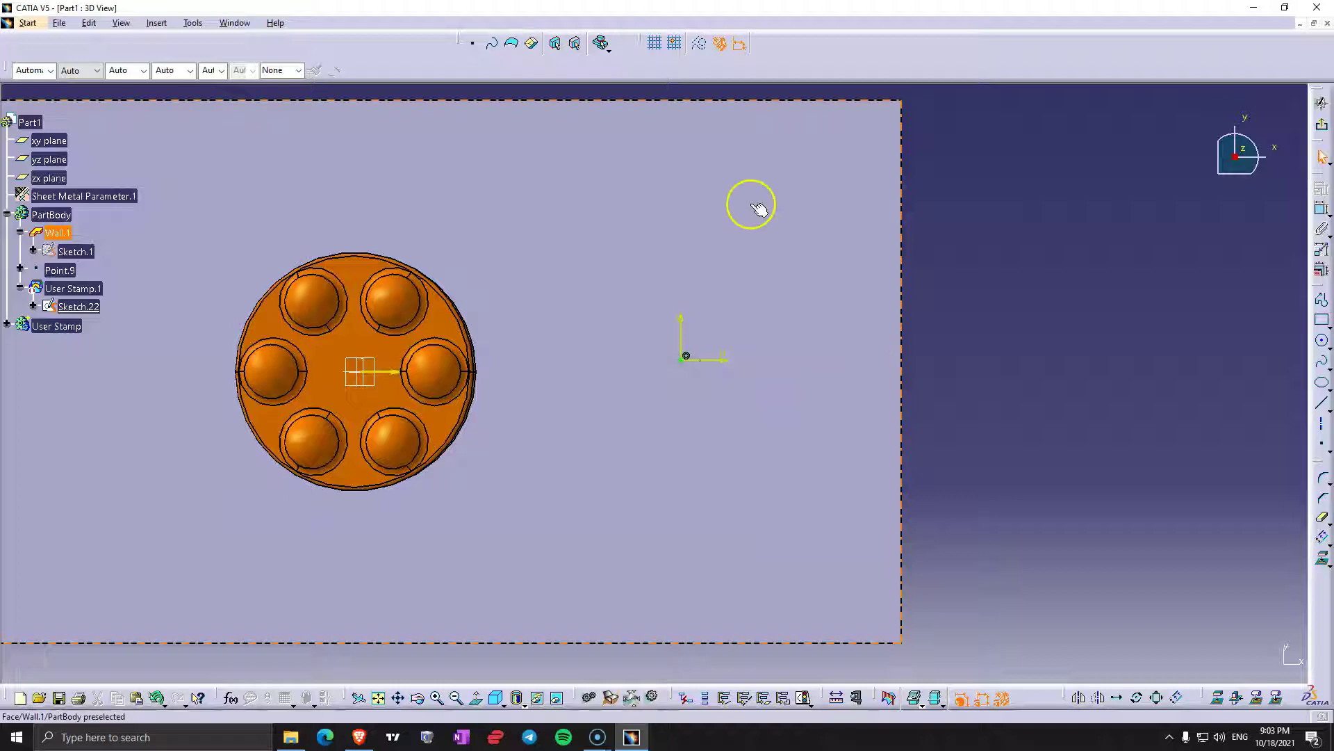
pyautogui.click(1321, 124)
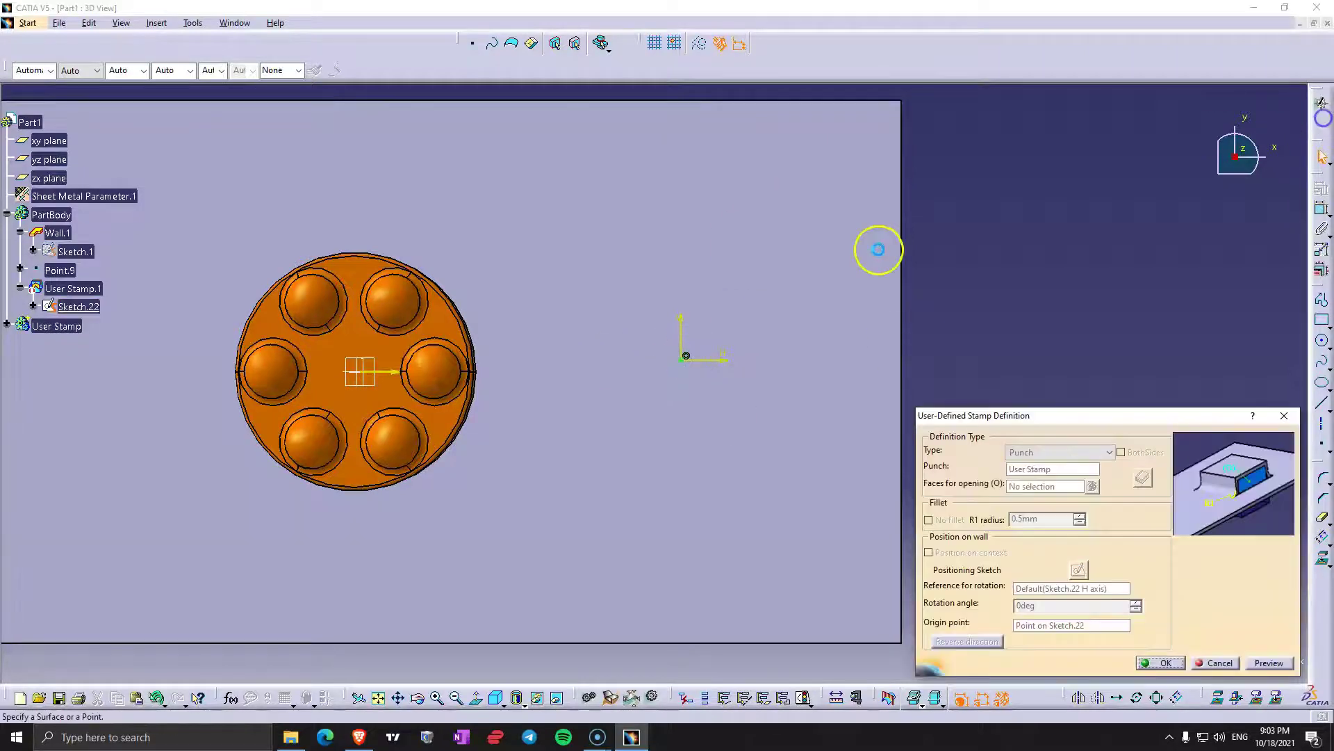
pyautogui.moveTo(738, 360); pyautogui.dragTo(809, 361, button='middle')
pyautogui.click(1114, 415)
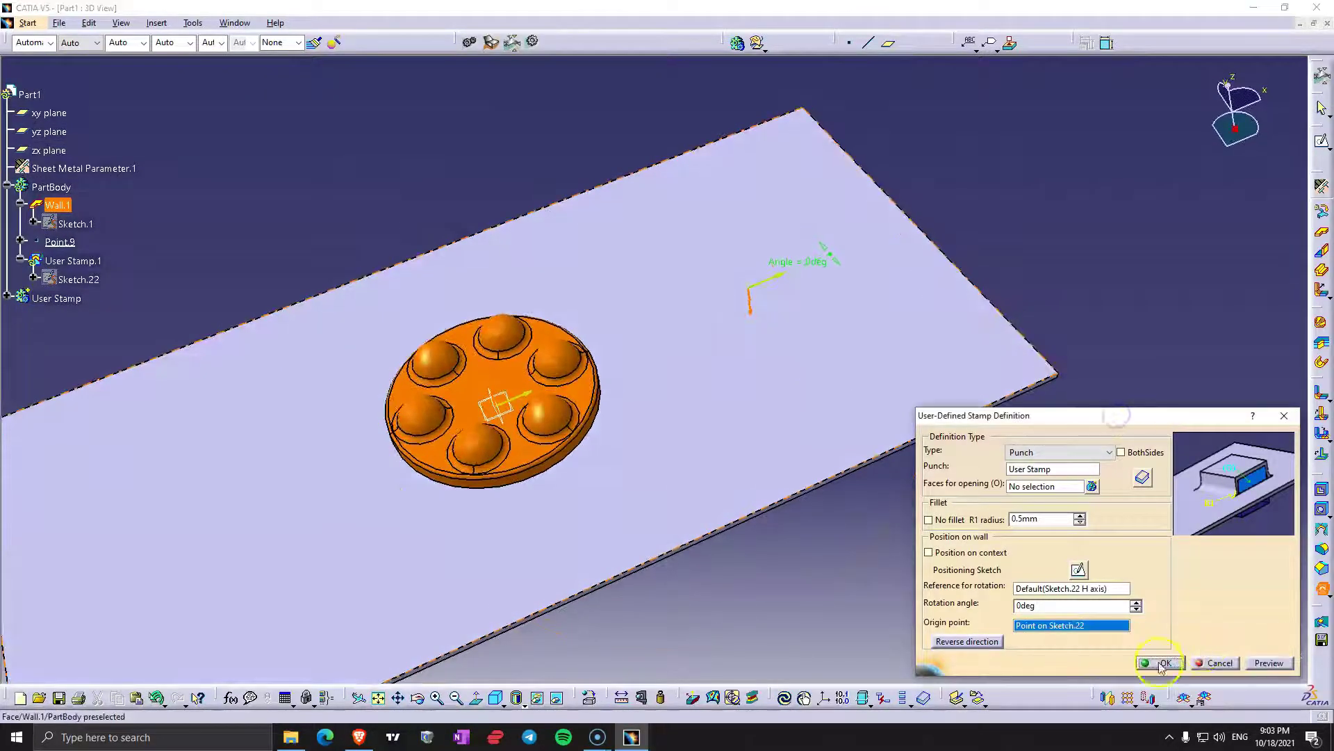
# Reverse the stamp's direction so it rises above the wall and create the stamp.
pyautogui.click(1269, 663)
pyautogui.click(968, 641)
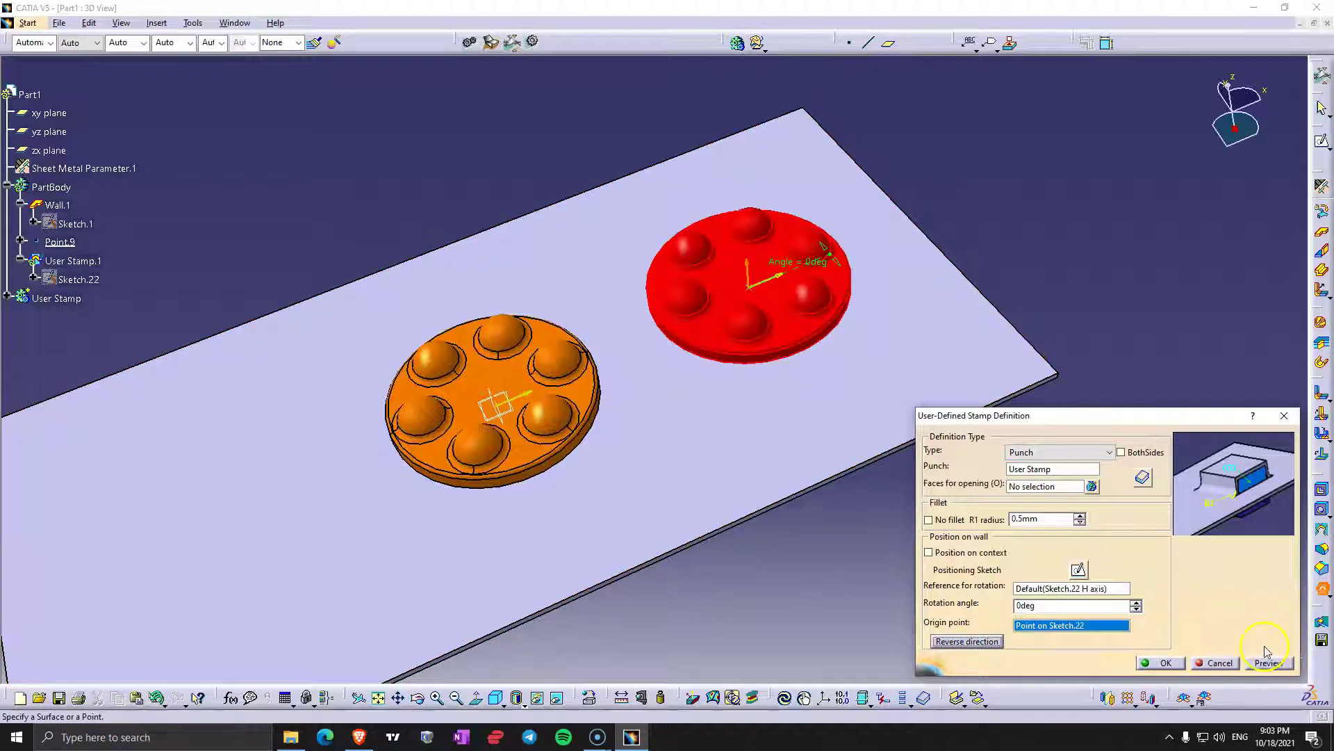
pyautogui.moveTo(673, 352); pyautogui.dragTo(637, 369, button='middle')
pyautogui.click(1162, 663)
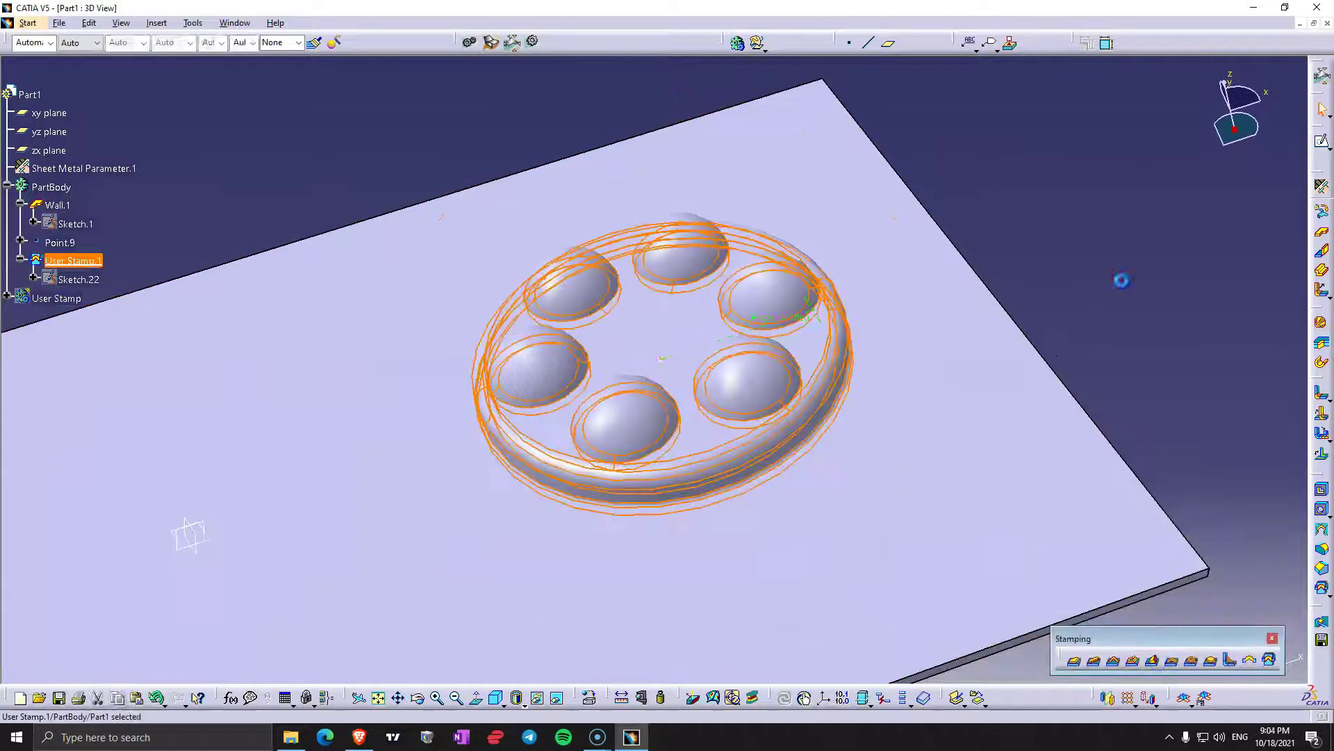
# Show the hidden User Stamp punch body beside the stamped feature.
pyautogui.moveTo(674, 445); pyautogui.dragTo(861, 459, button='middle')
pyautogui.click(23, 300)
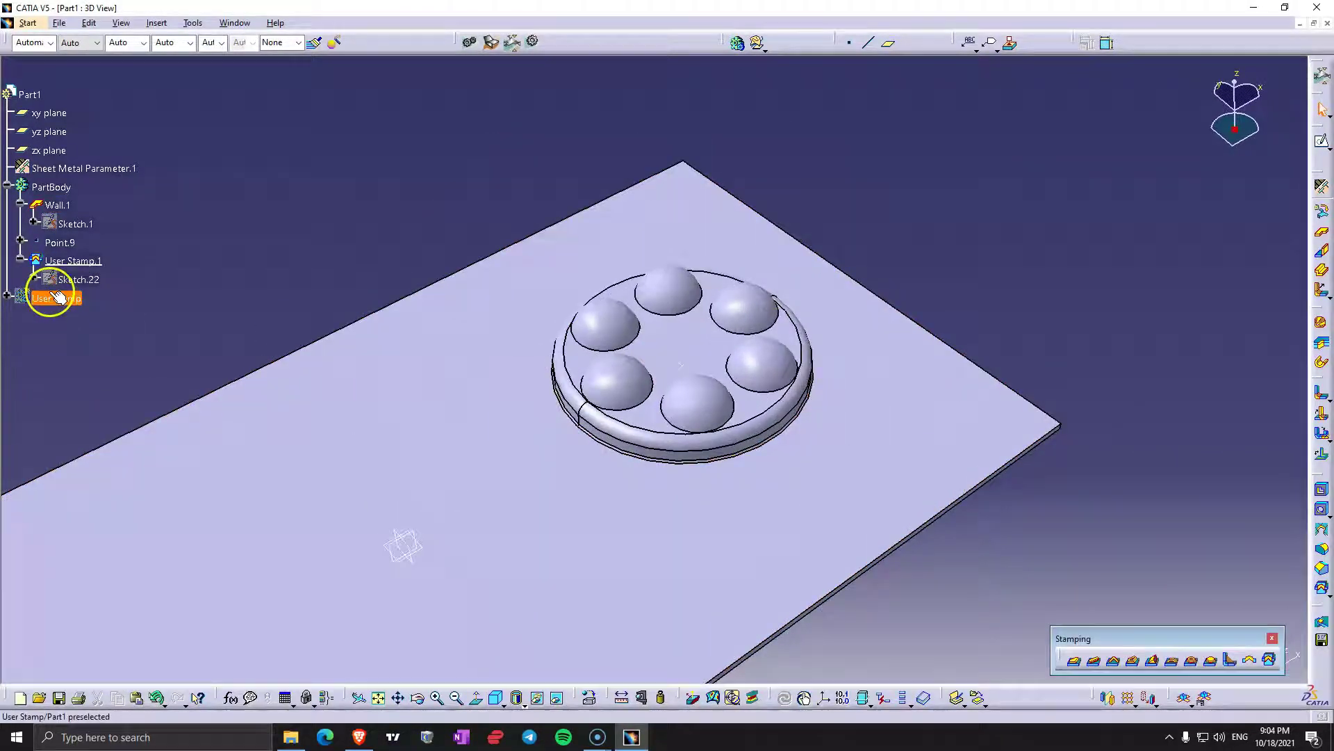
pyautogui.rightClick(41, 299)
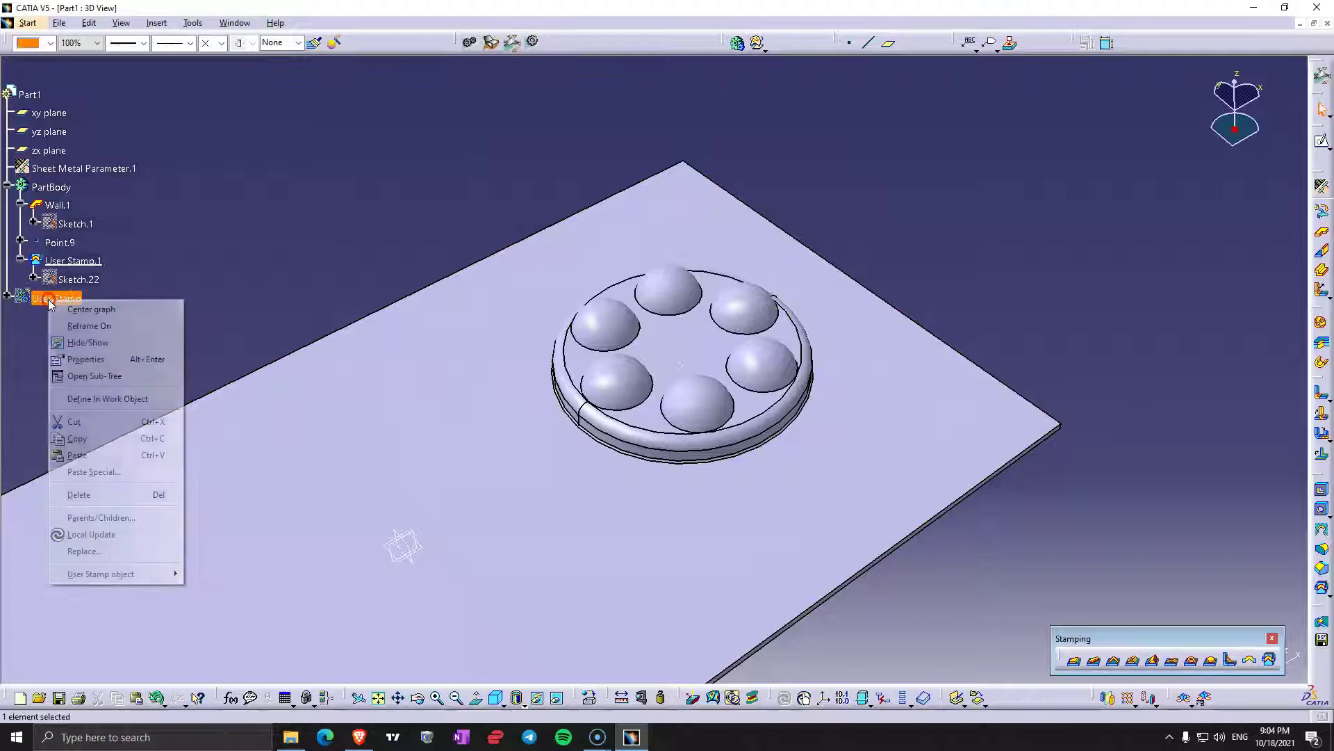
pyautogui.click(87, 341)
pyautogui.moveTo(542, 445); pyautogui.dragTo(586, 426, button='middle')
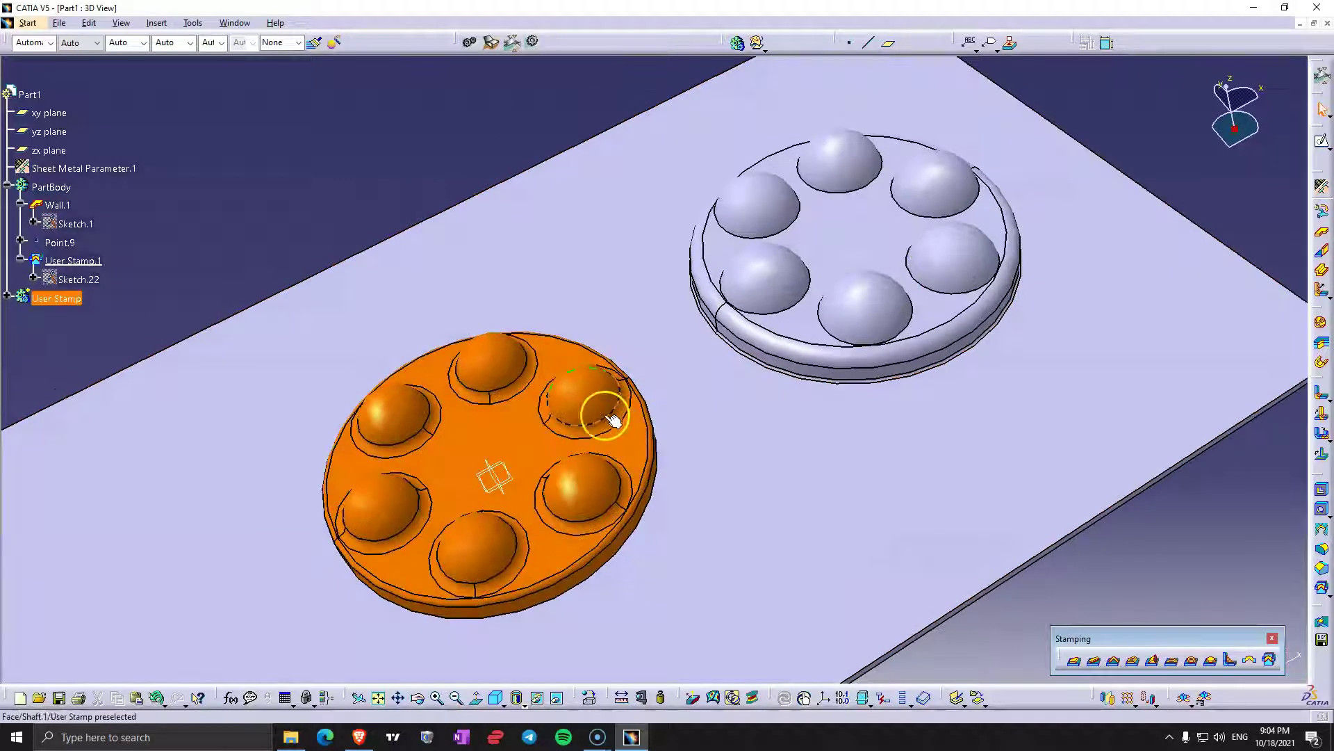
# Edit the punch's dome shaft and set the dome's offset distance from the disc centre to 20 mm.
pyautogui.doubleClick(602, 433)
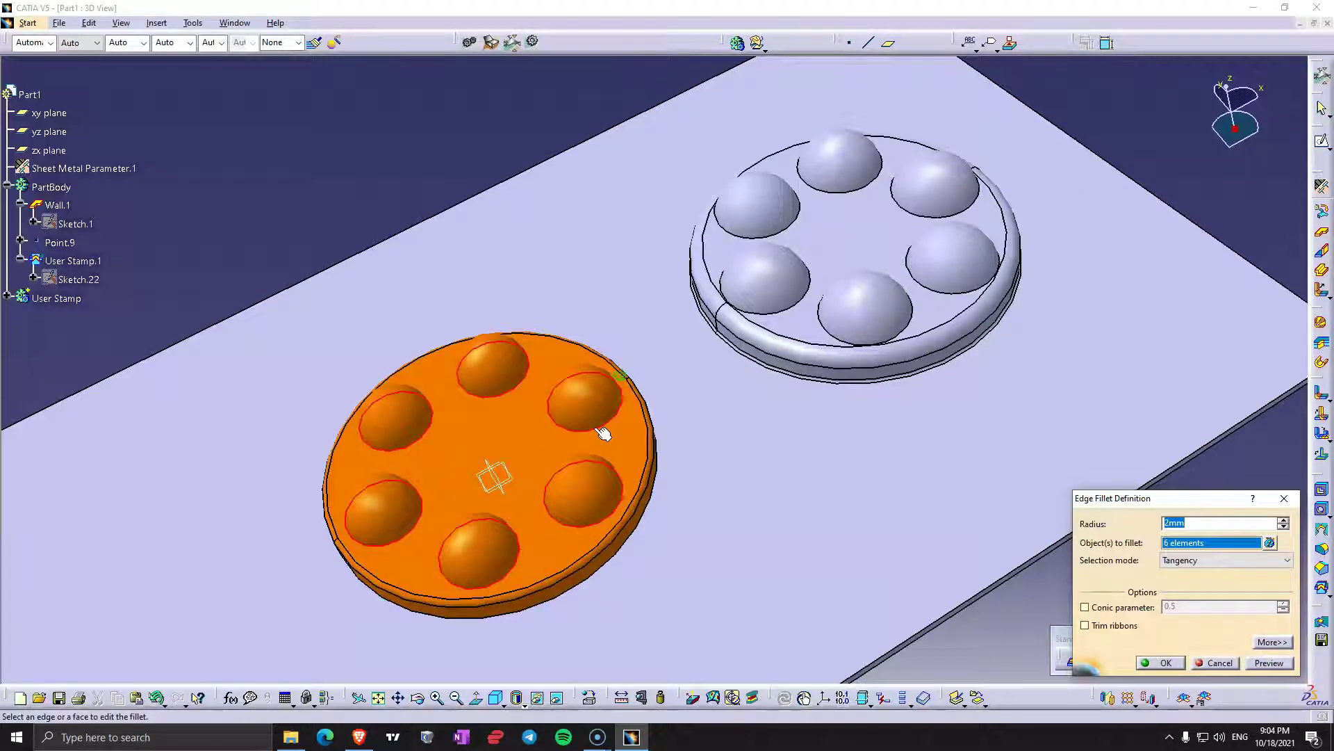
pyautogui.click(1213, 663)
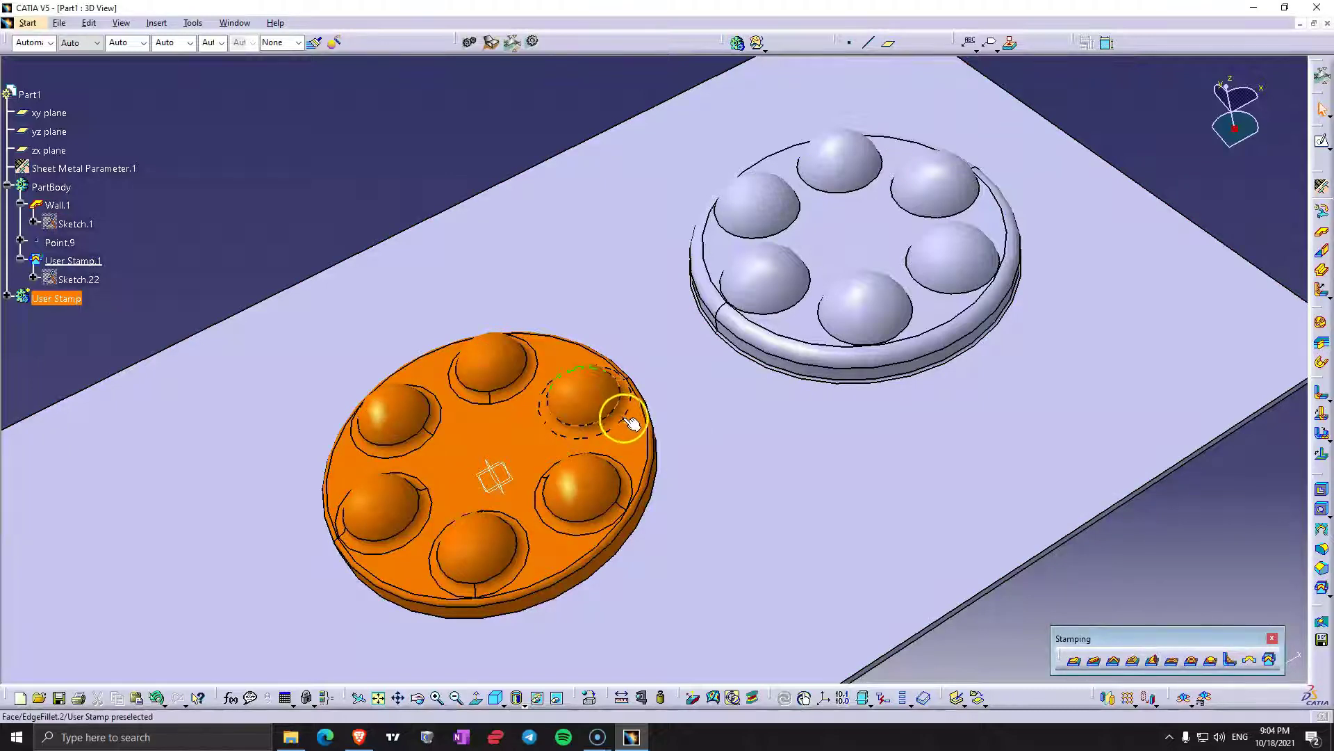
pyautogui.click(575, 382)
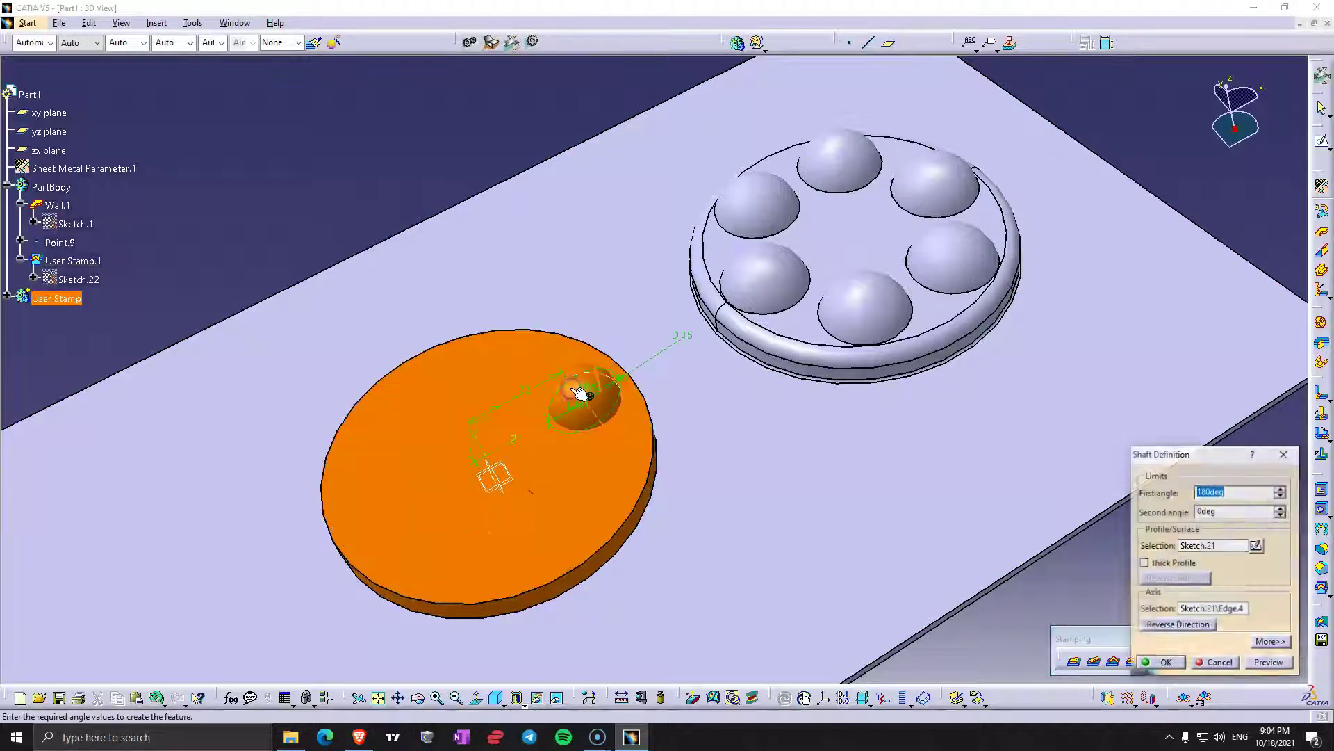
pyautogui.doubleClick(524, 395)
pyautogui.click(526, 387)
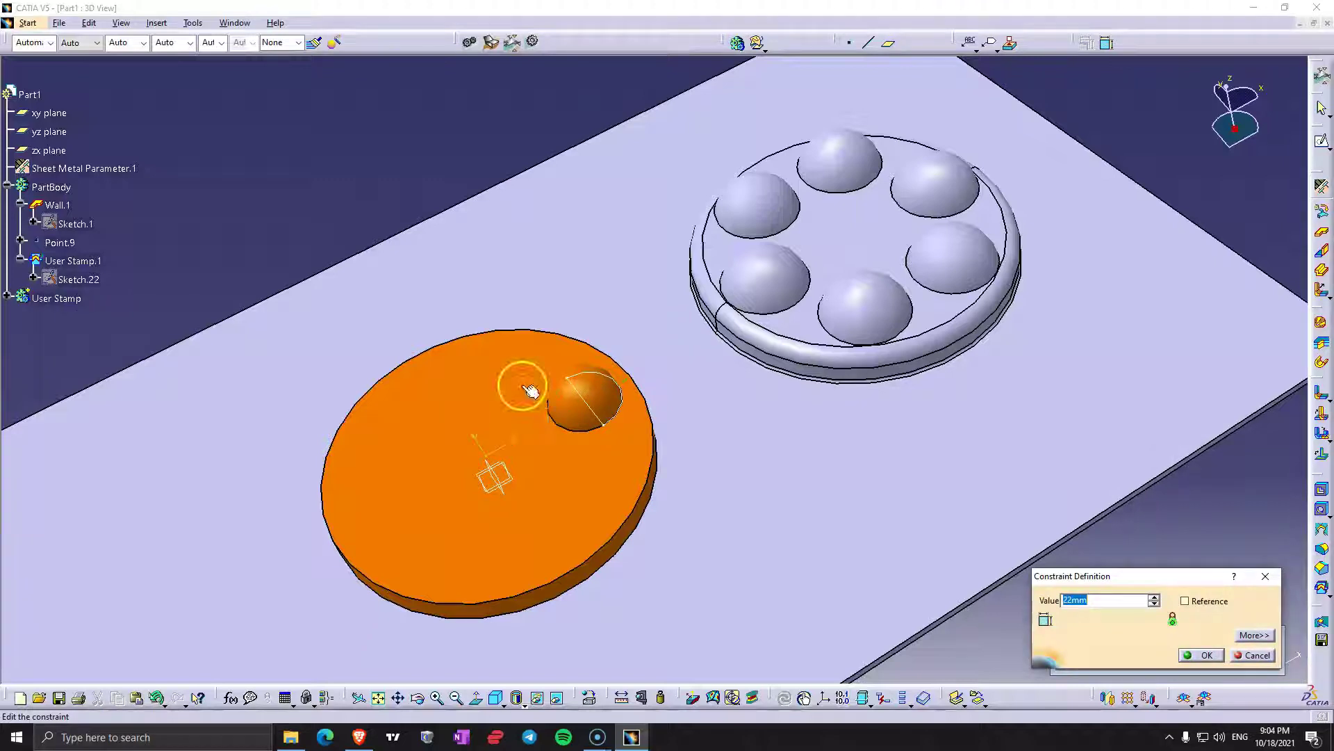
pyautogui.write('20')
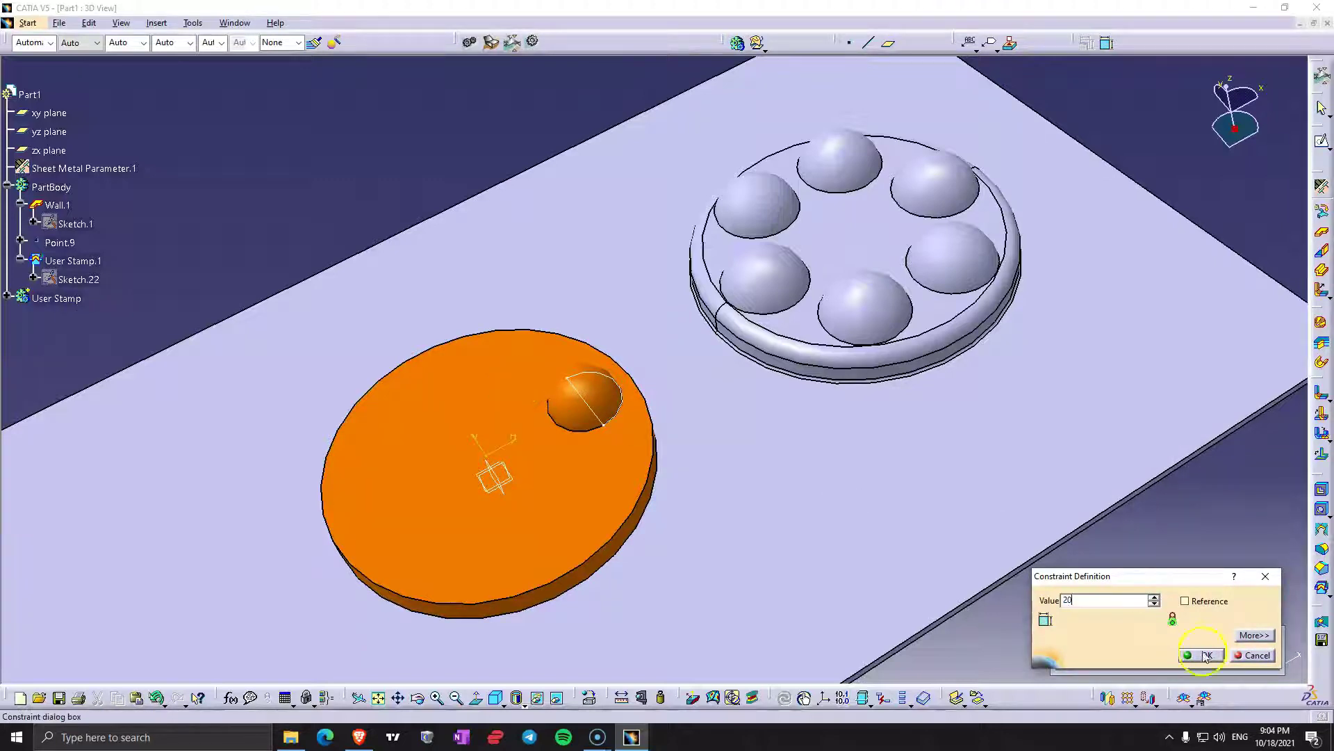
pyautogui.click(1205, 656)
pyautogui.click(761, 397)
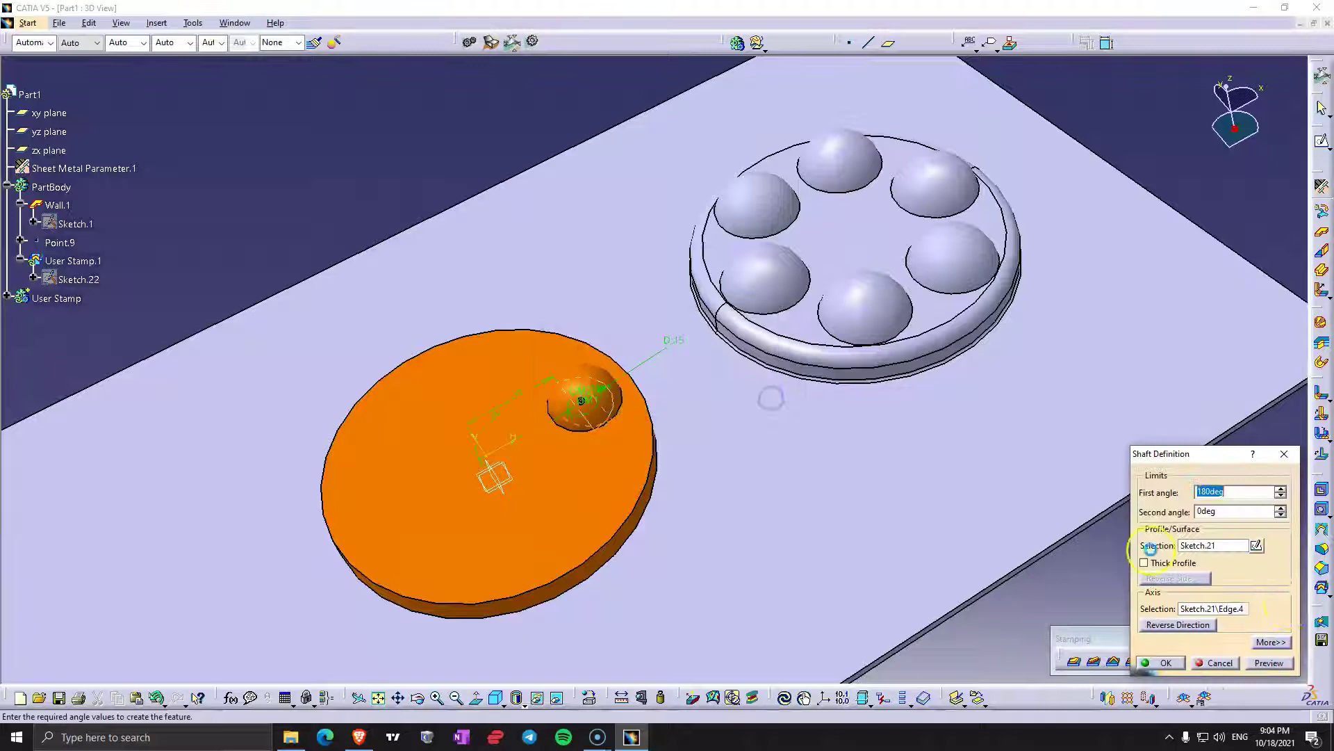
pyautogui.moveTo(625, 445); pyautogui.dragTo(632, 406, button='middle')
pyautogui.click(411, 206)
# Set the edge fillet radius around the bases of the punch's six domes to 3 mm.
pyautogui.doubleClick(627, 417)
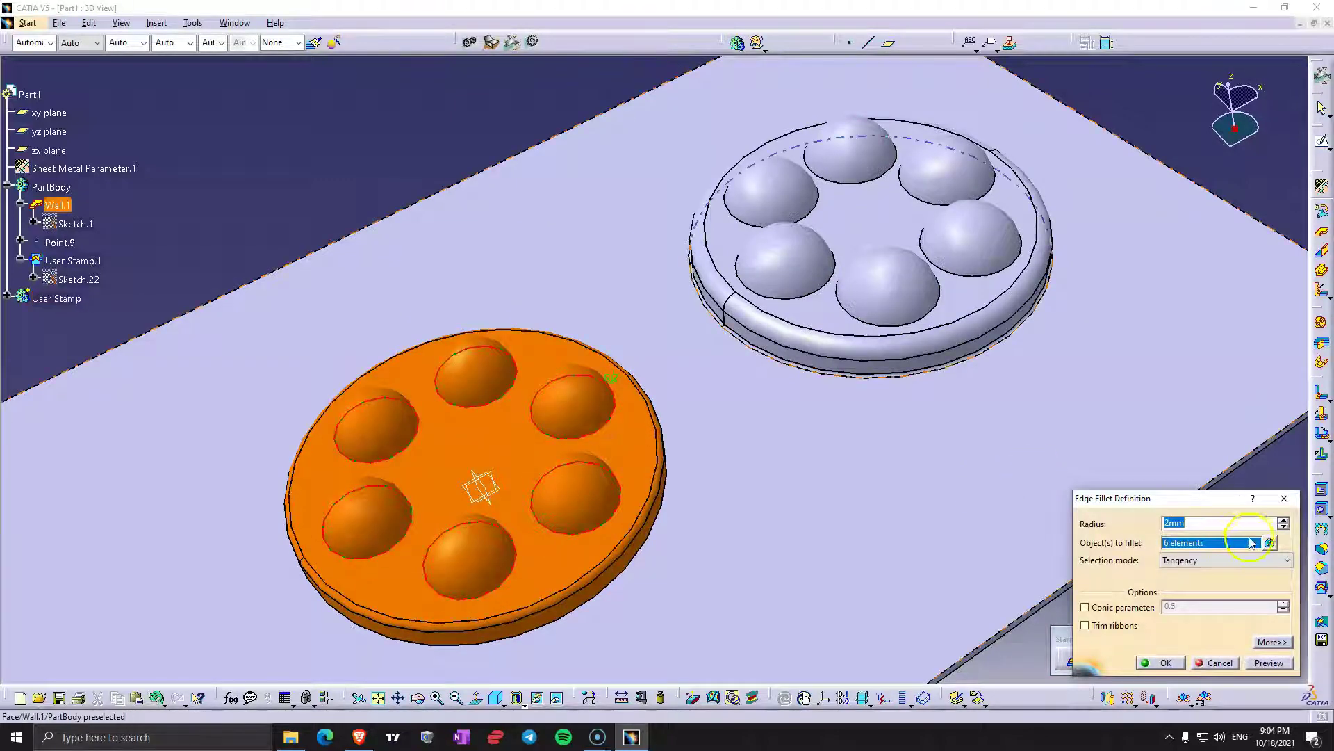
pyautogui.write('3')
pyautogui.click(1287, 665)
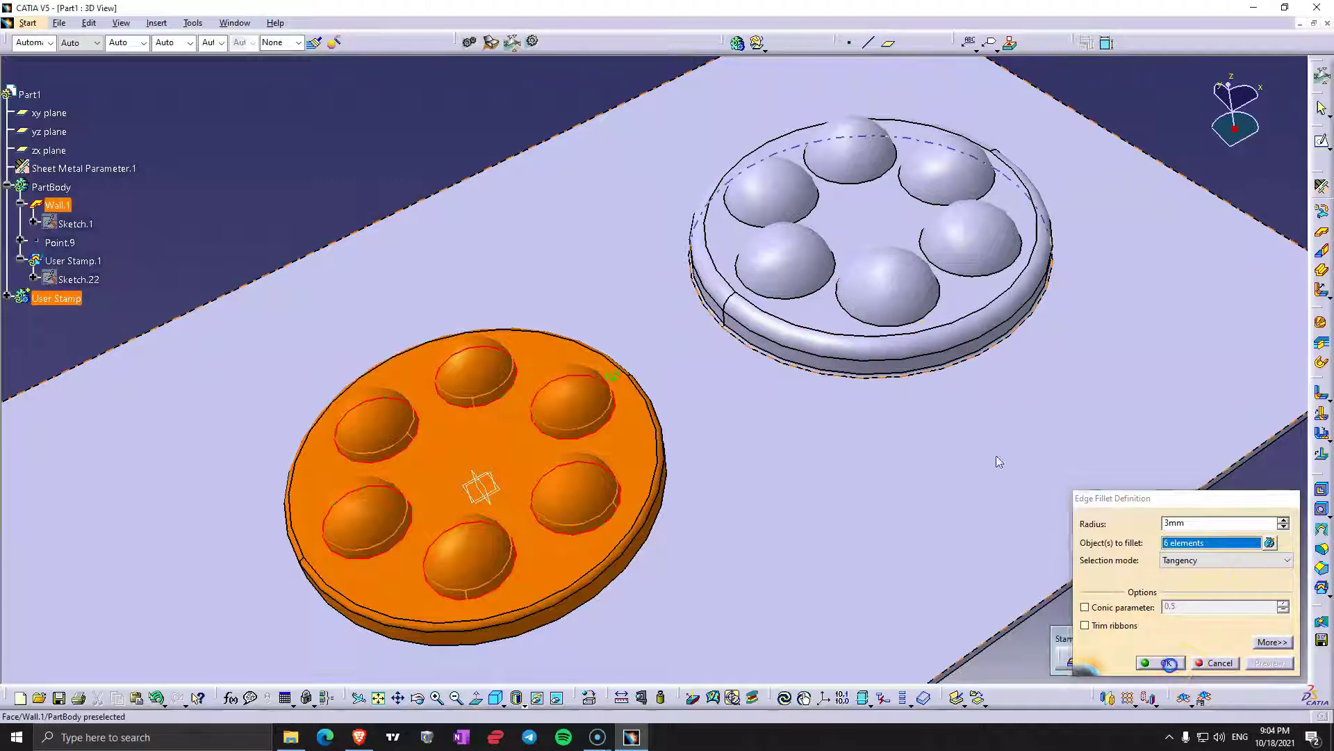
# Apply the changed dome-base fillet on the punch and check the definition of User Stamp.1 through the update diagnosis.
pyautogui.click(1161, 662)
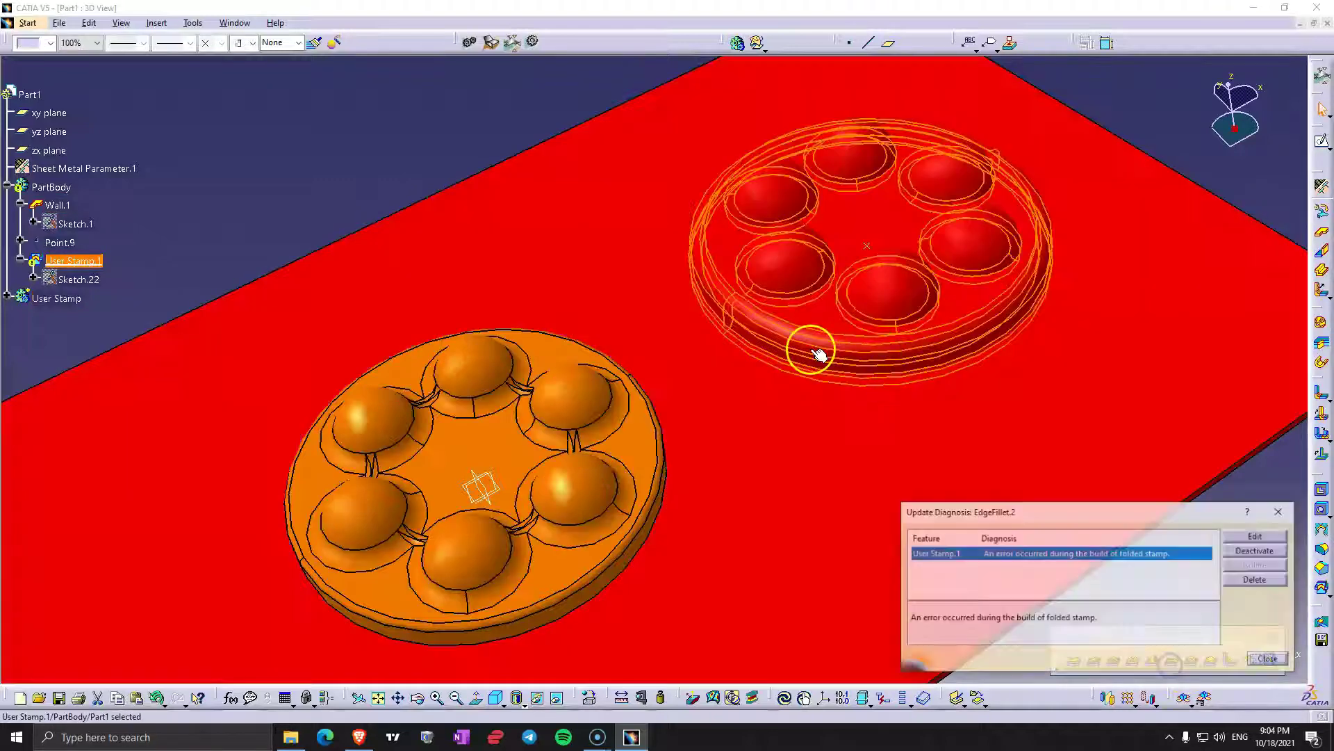
pyautogui.click(1257, 537)
pyautogui.moveTo(709, 364); pyautogui.dragTo(685, 417, button='middle')
pyautogui.click(758, 396)
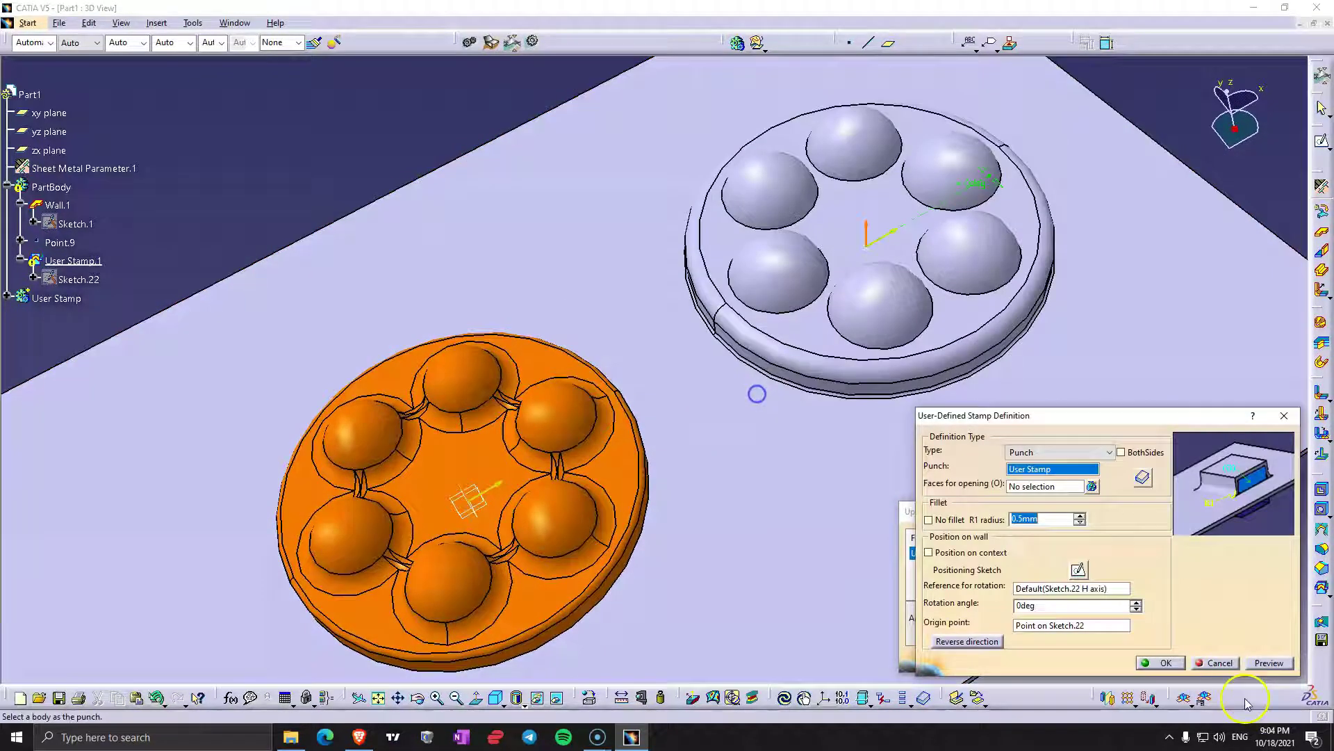
pyautogui.click(1219, 662)
pyautogui.moveTo(661, 471); pyautogui.dragTo(646, 444, button='middle')
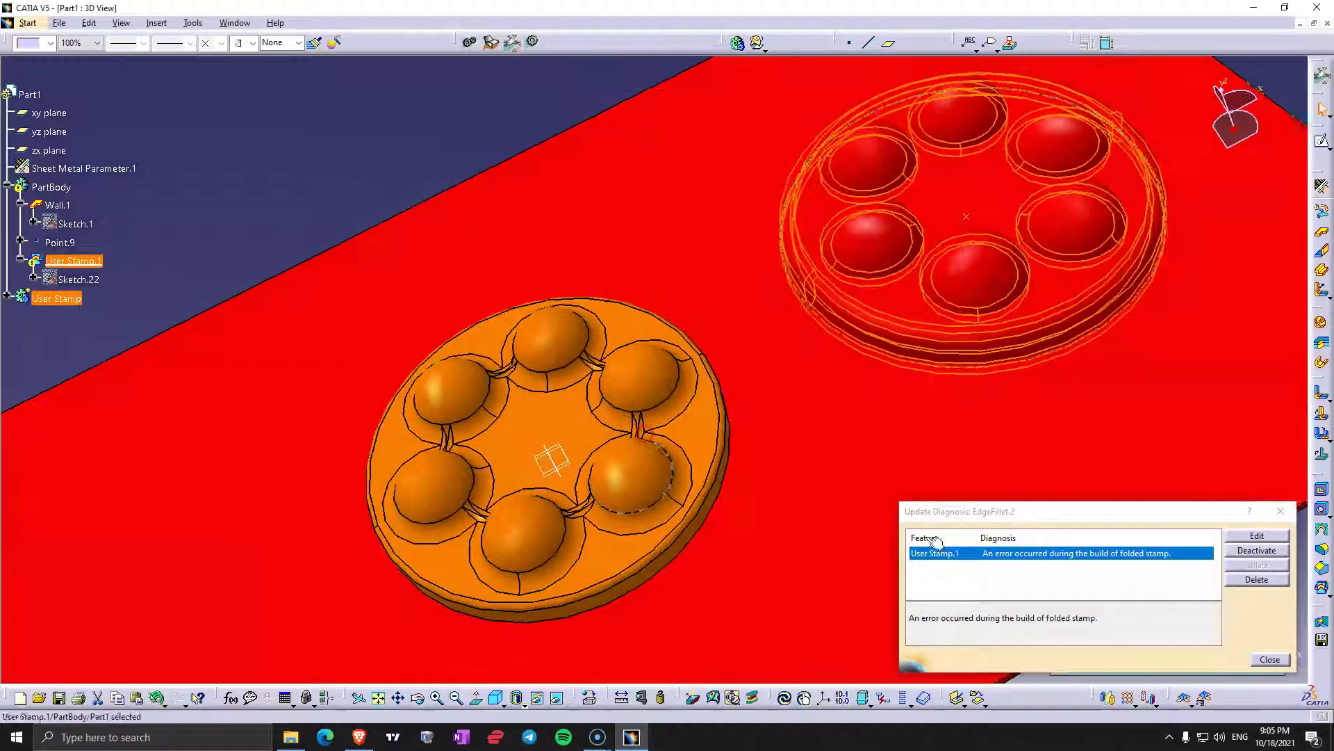
pyautogui.click(1290, 665)
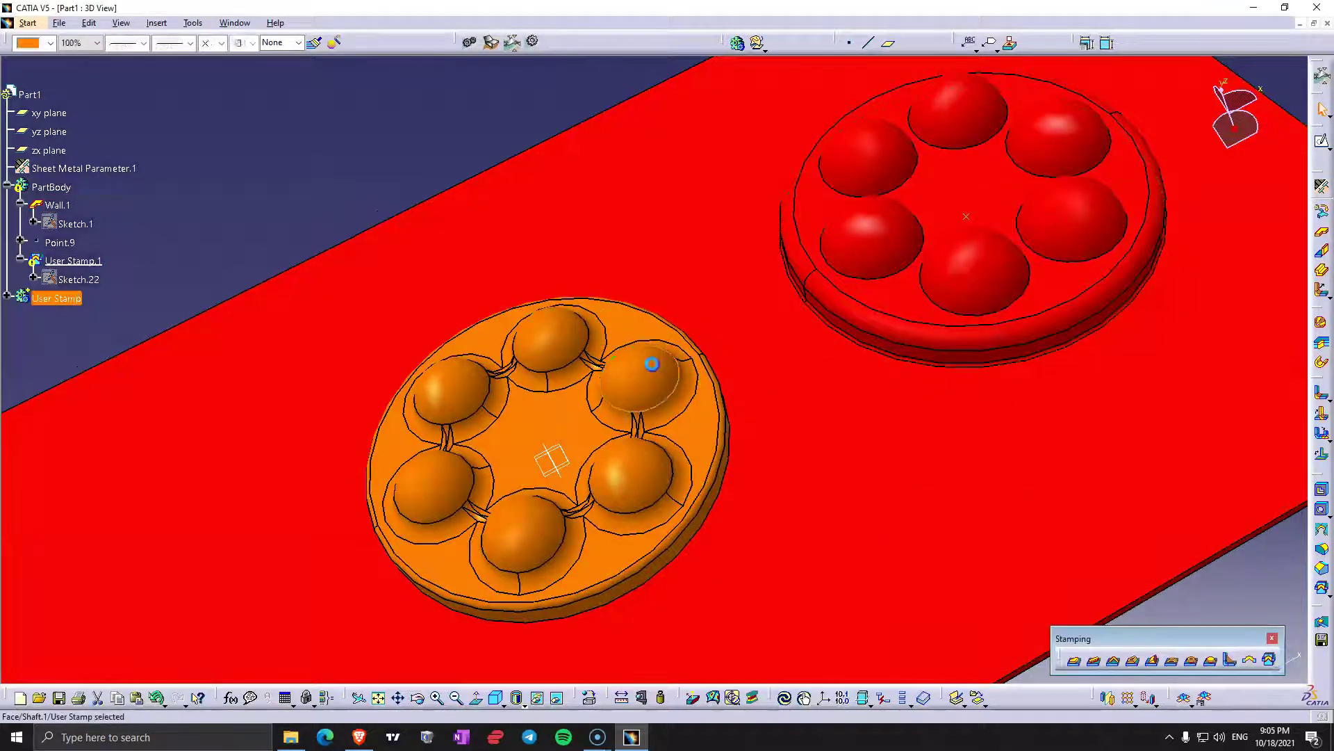
# Change the punch's circular pattern of domes to 5 instances with an angular spacing of 72 degrees.
pyautogui.doubleClick(651, 366)
pyautogui.click(1232, 664)
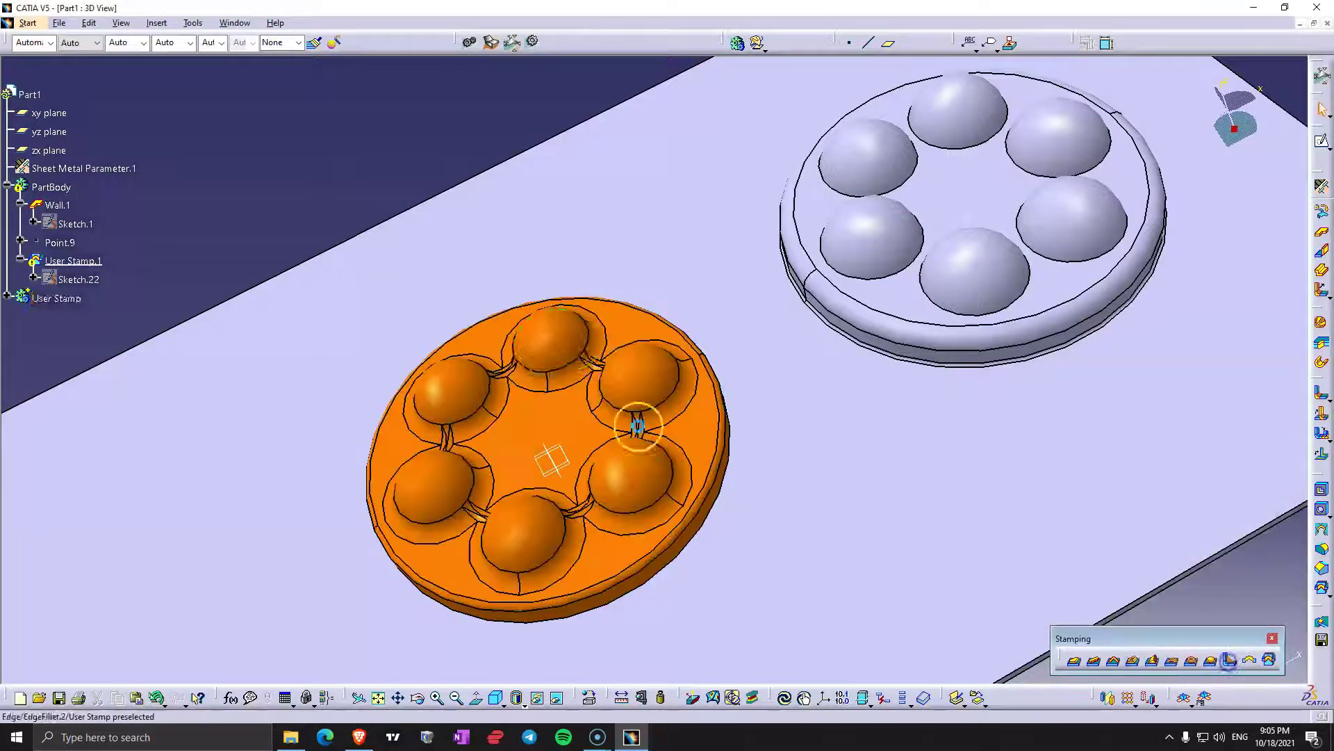
pyautogui.doubleClick(660, 445)
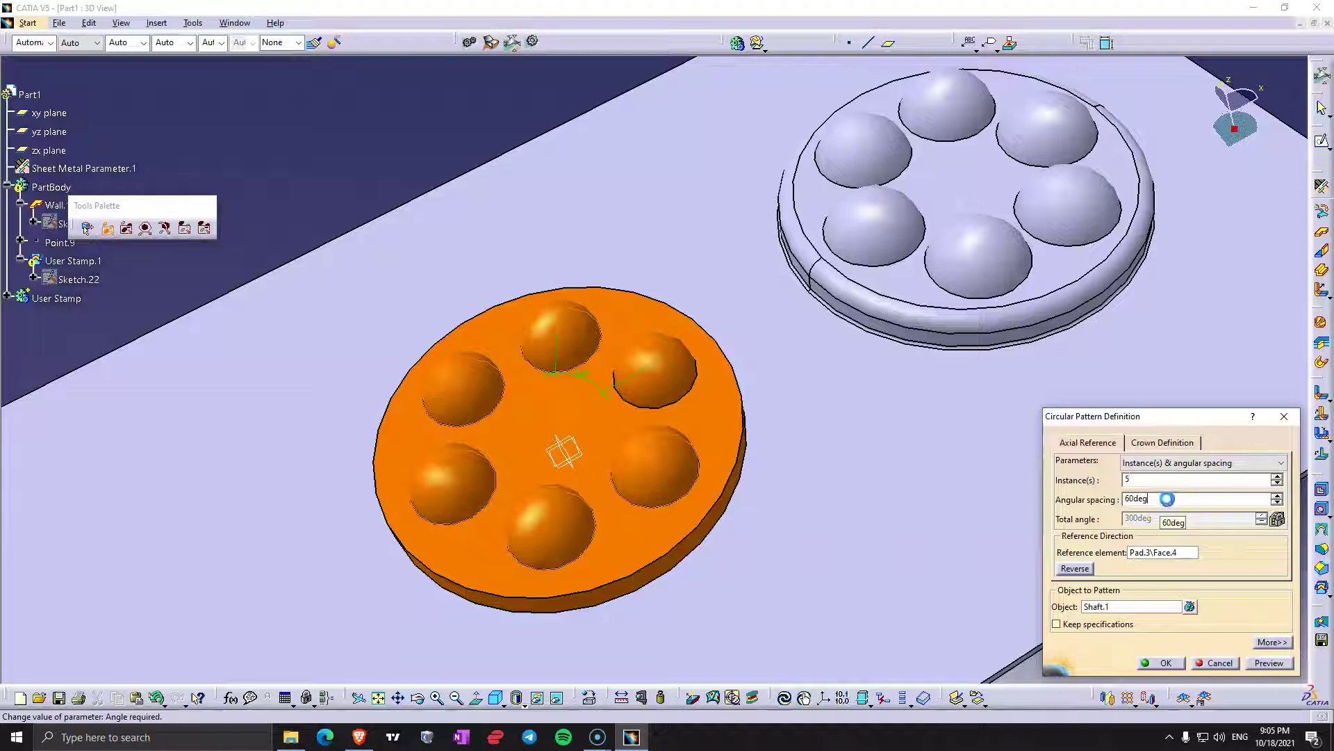
pyautogui.doubleClick(1174, 500)
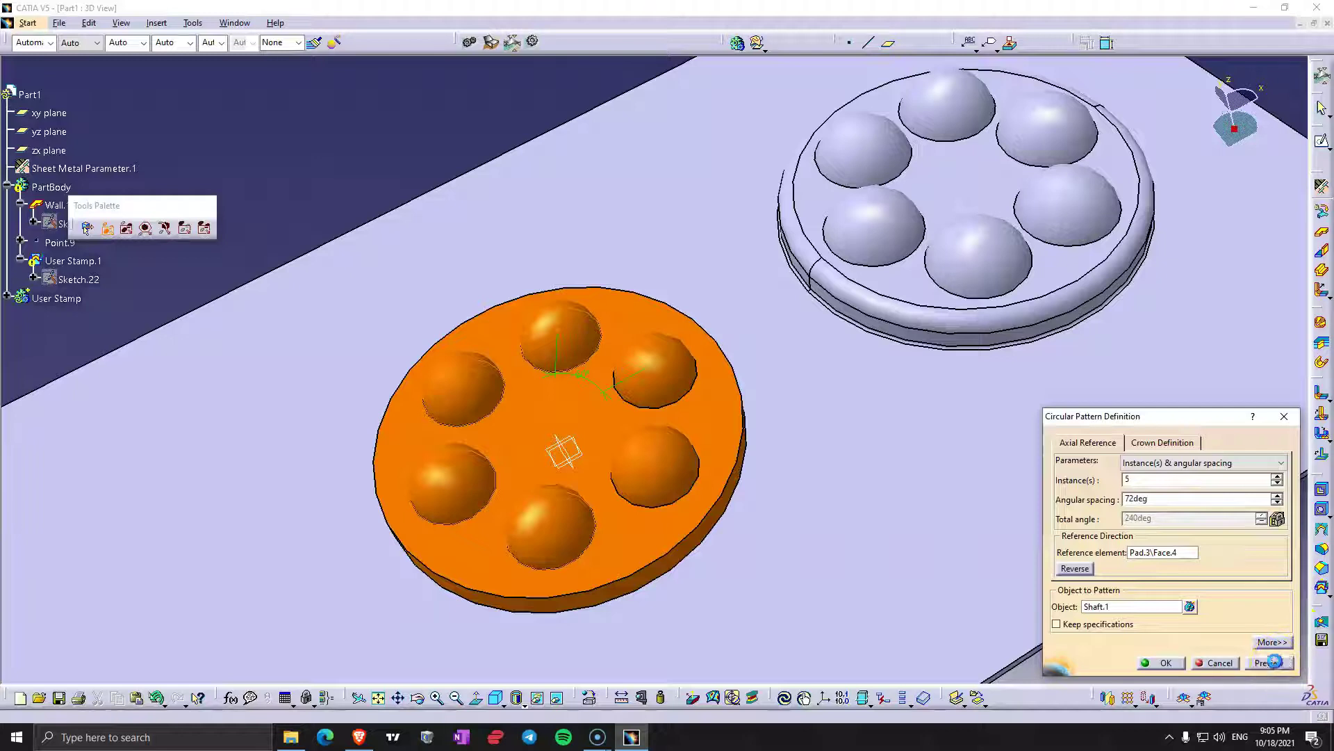
pyautogui.click(1274, 662)
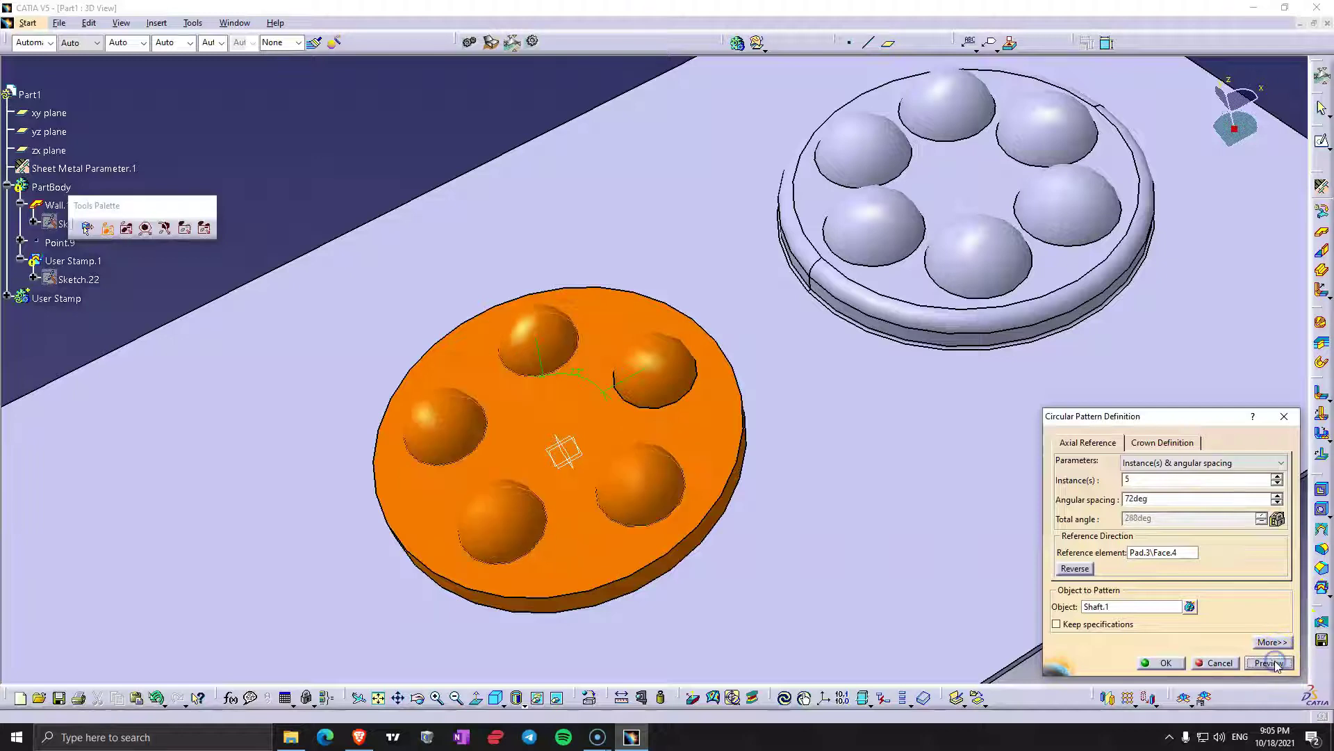
pyautogui.click(1158, 663)
pyautogui.click(1257, 535)
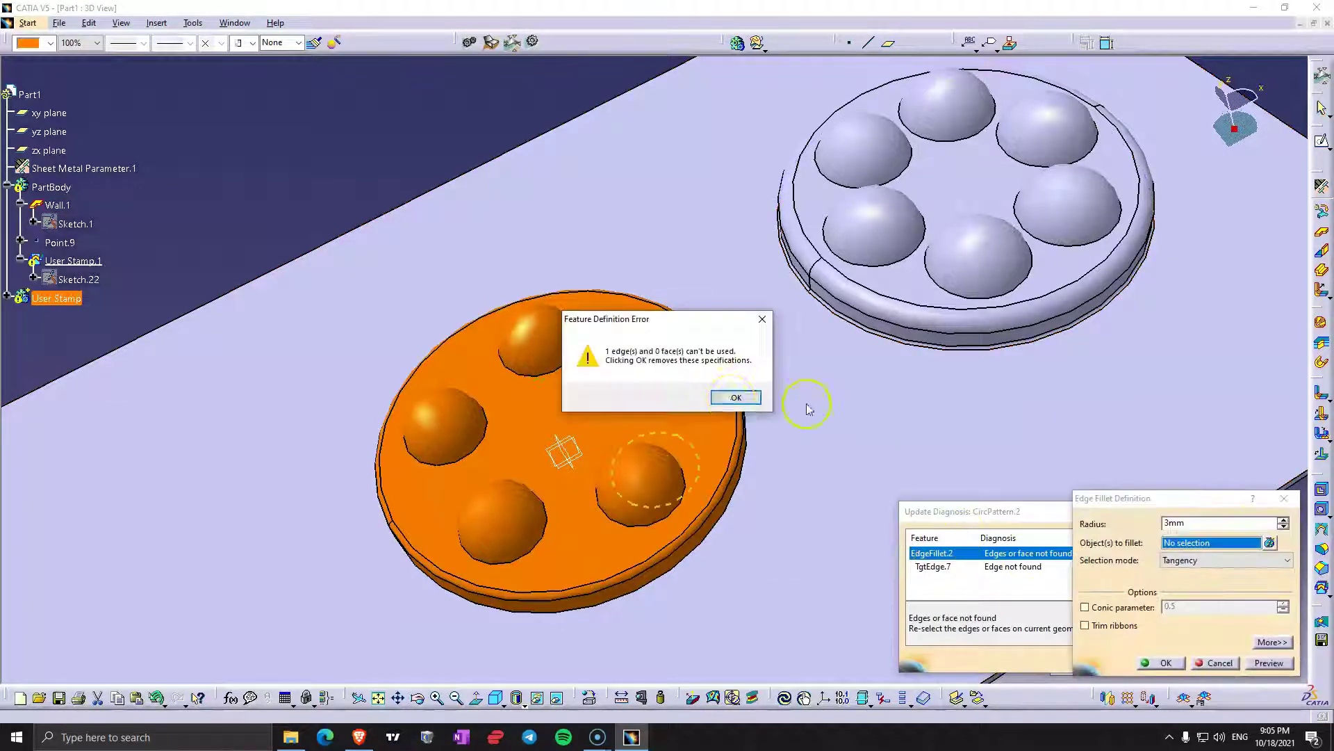
pyautogui.click(739, 393)
pyautogui.click(1218, 662)
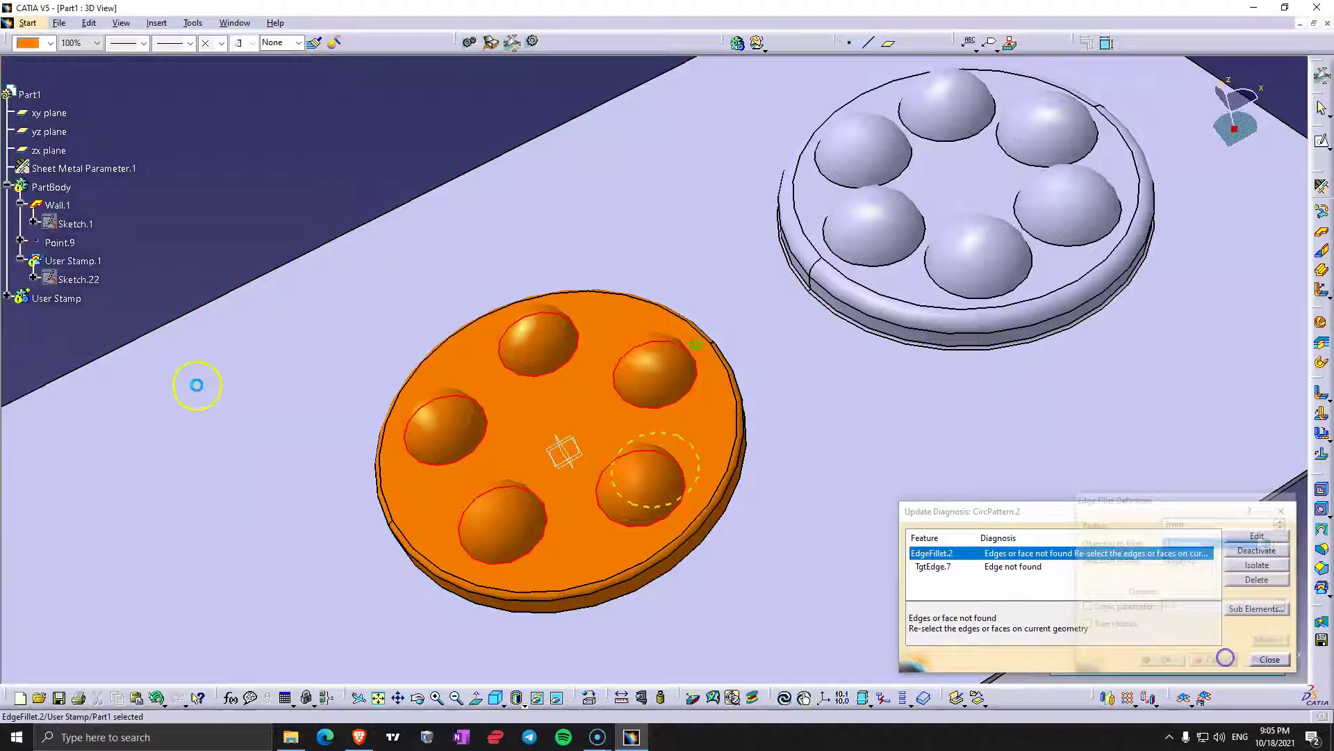
# Expand the User Stamp body, reopen the dome-base fillet EdgeFillet.2 and clear its selection of edges.
pyautogui.click(7, 297)
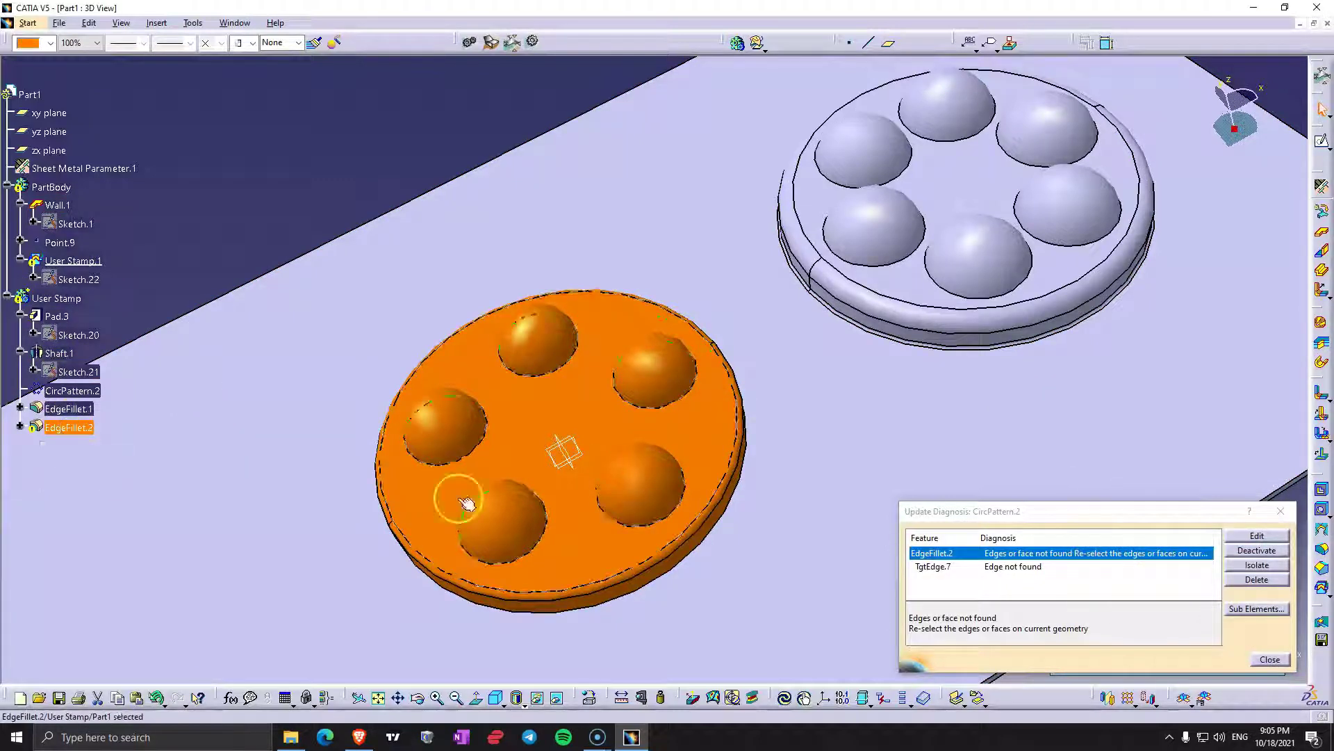
pyautogui.doubleClick(69, 428)
pyautogui.click(747, 398)
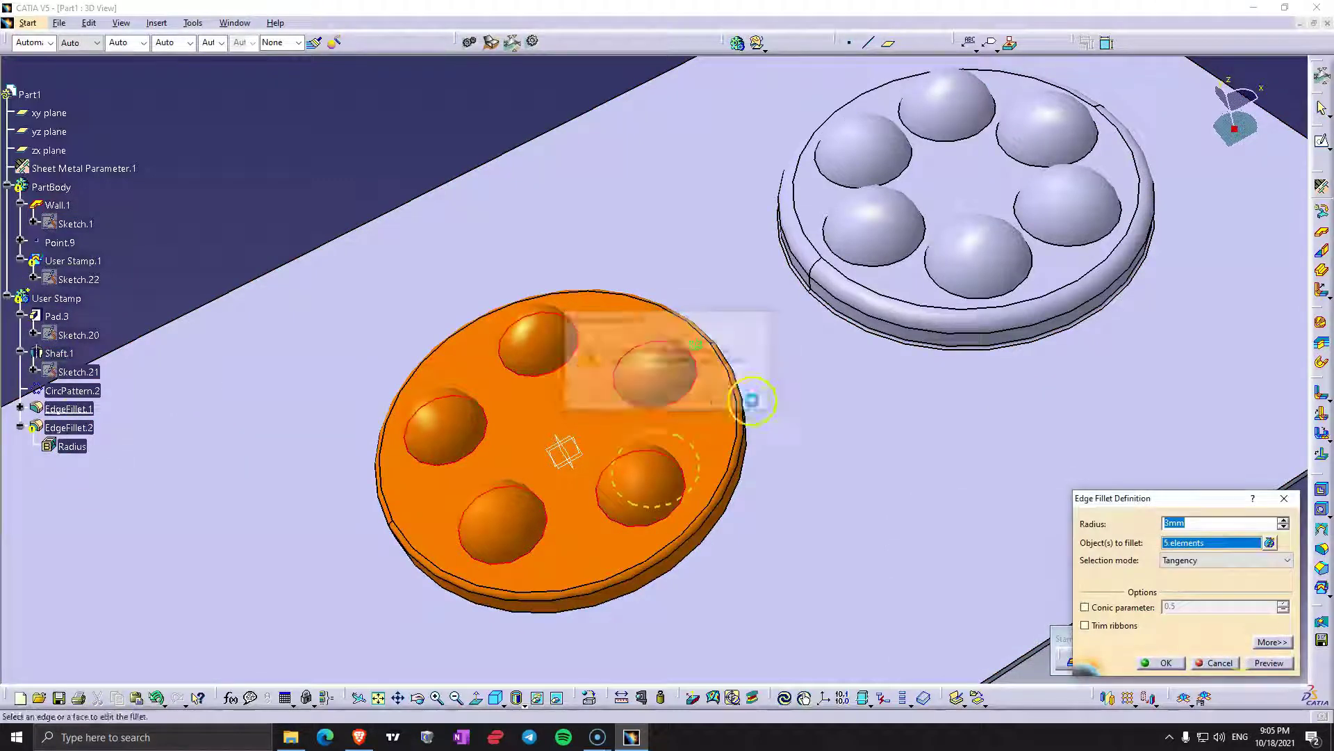
pyautogui.click(1217, 662)
pyautogui.doubleClick(69, 429)
pyautogui.rightClick(1191, 544)
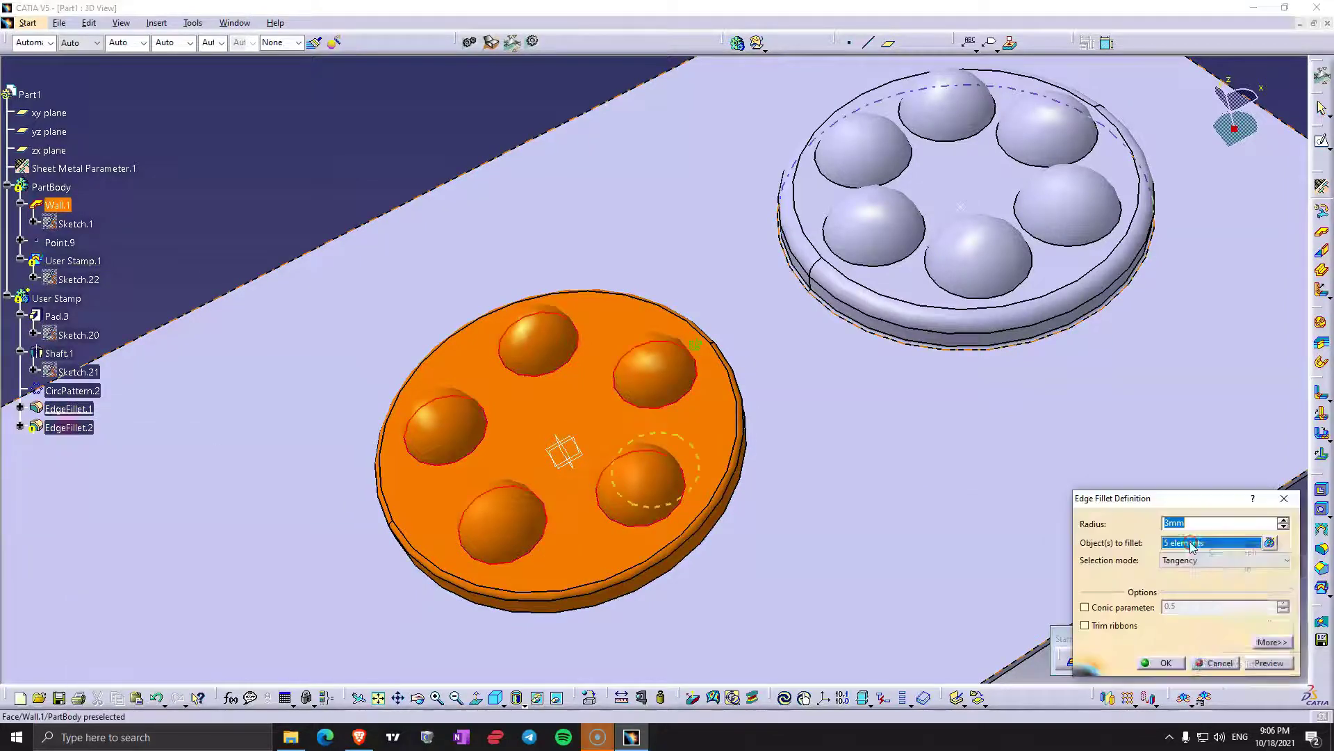
pyautogui.rightClick(1192, 544)
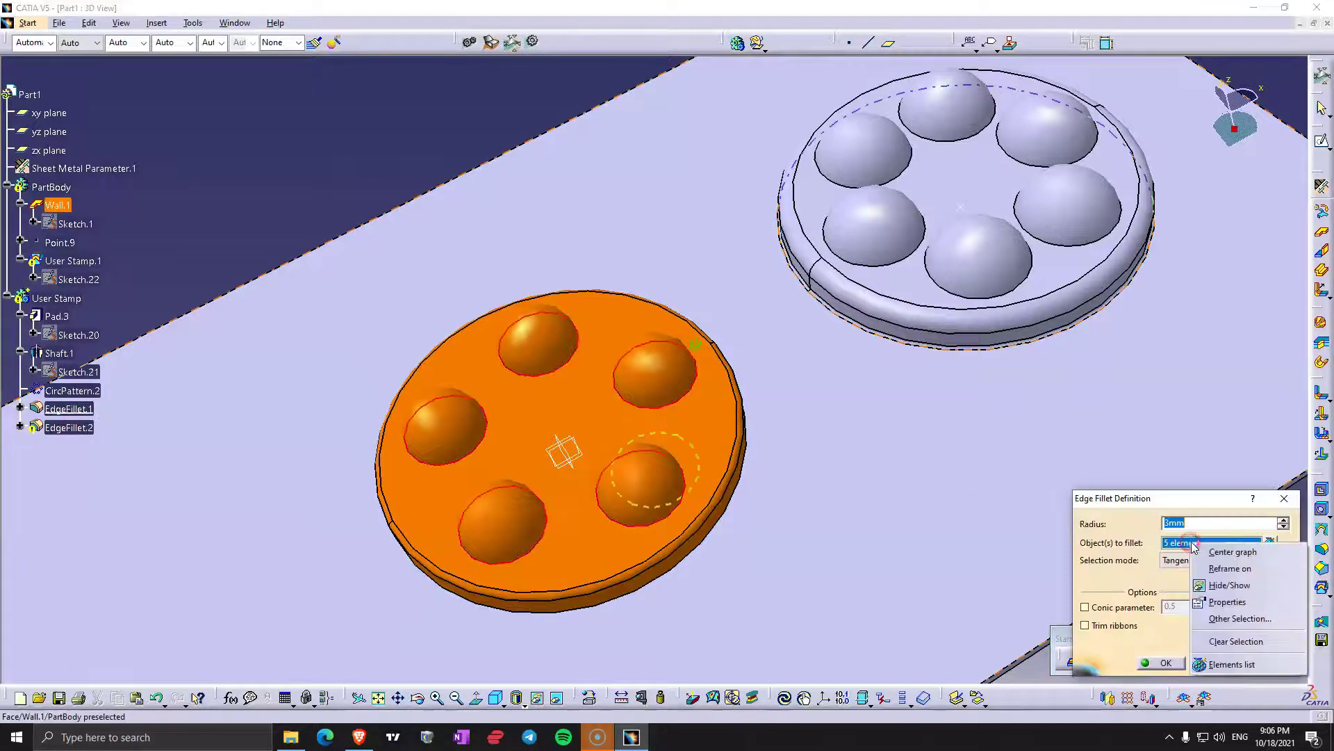
pyautogui.click(1236, 641)
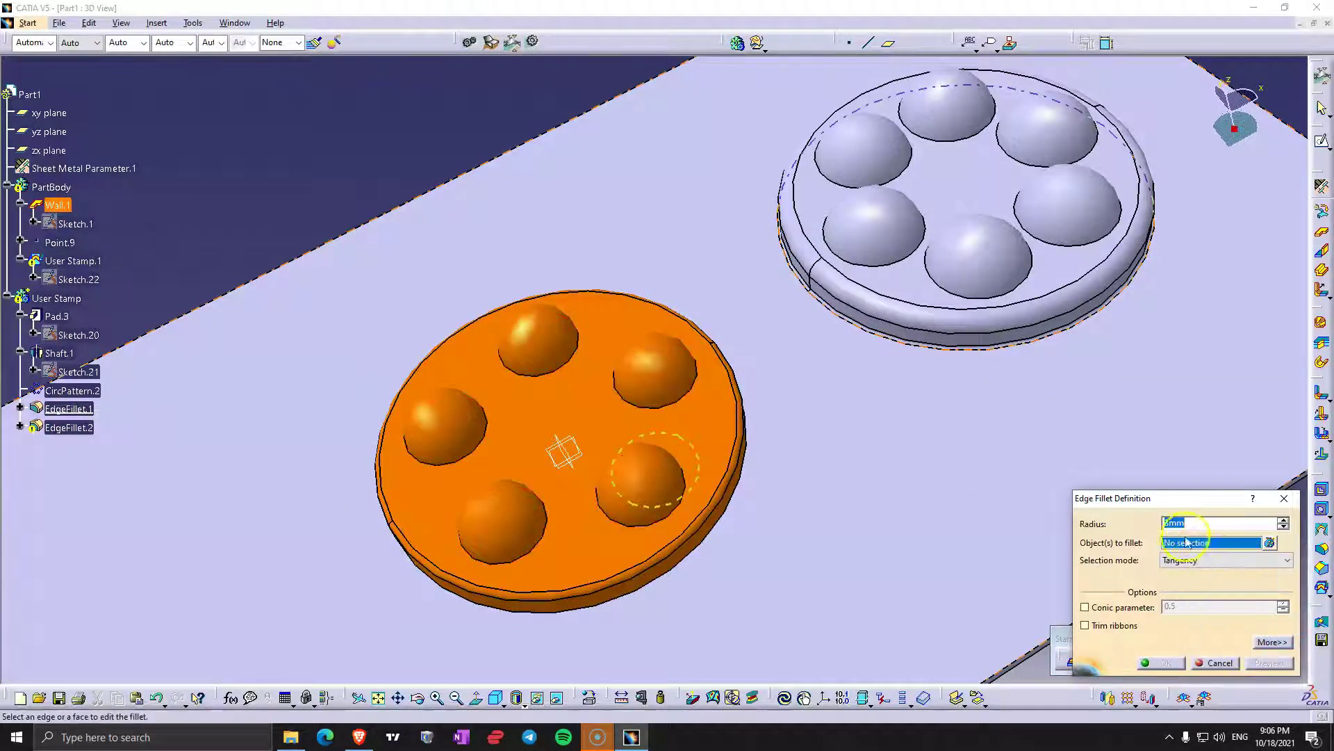
# Select the base edges of all five domes on the punch and apply the 3 mm edge fillet with tangency selection.
pyautogui.click(660, 519)
pyautogui.click(530, 545)
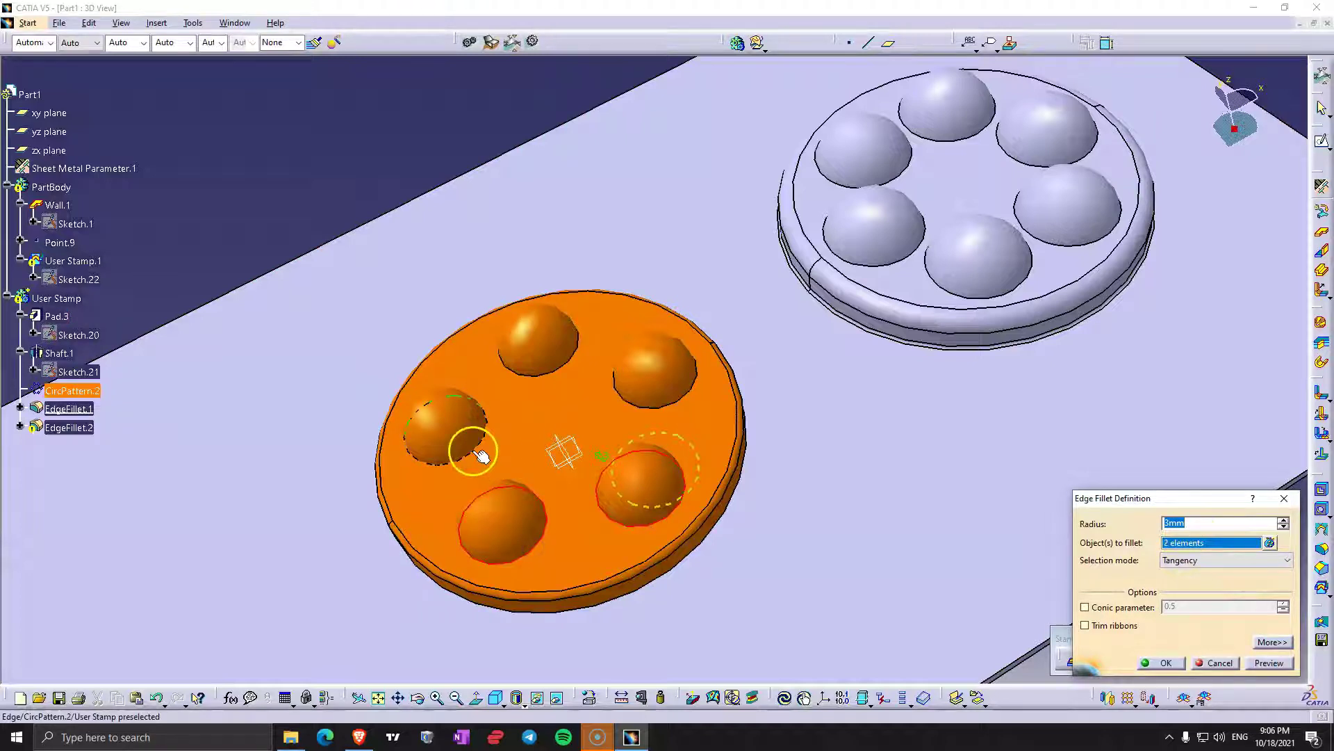
pyautogui.click(566, 373)
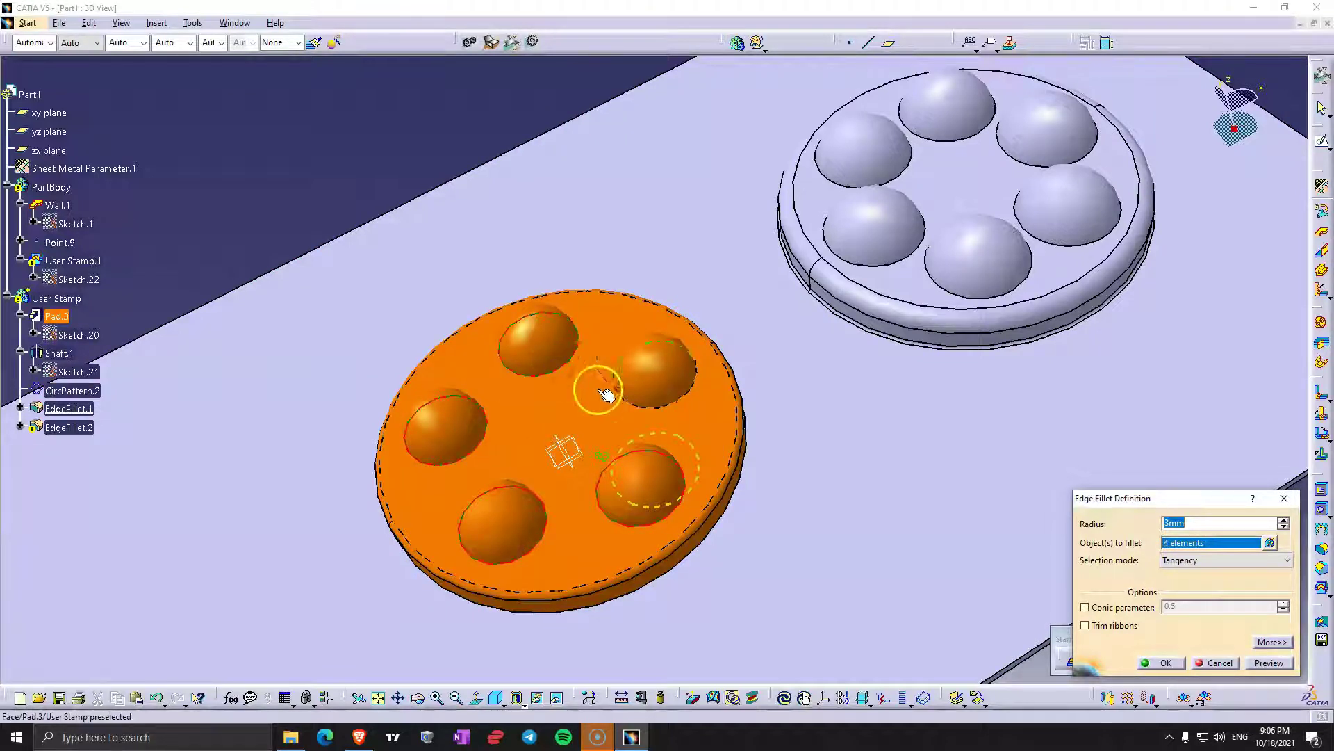
pyautogui.click(644, 408)
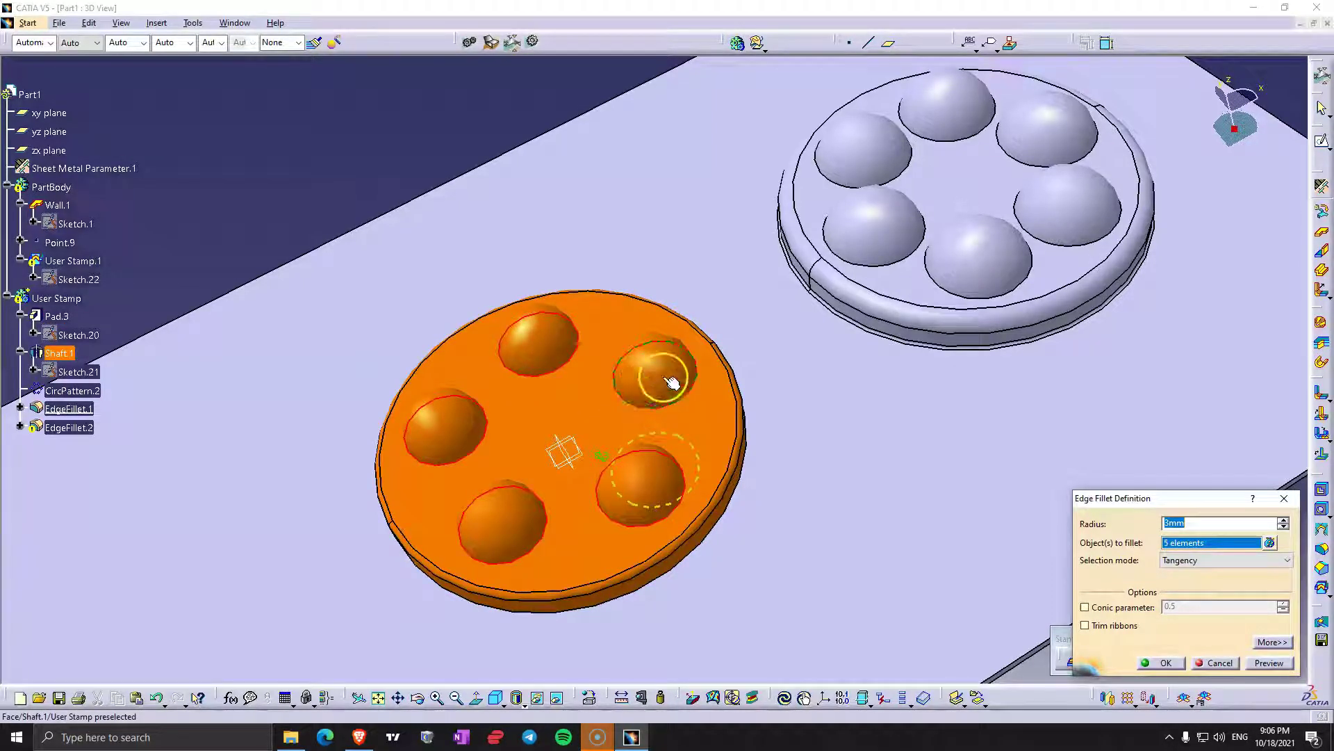
pyautogui.click(1268, 662)
pyautogui.click(1167, 662)
# Review the definition of the edge fillet around the punch's dome bases and compare it with the stamped feature.
pyautogui.moveTo(739, 512); pyautogui.dragTo(626, 381, button='middle')
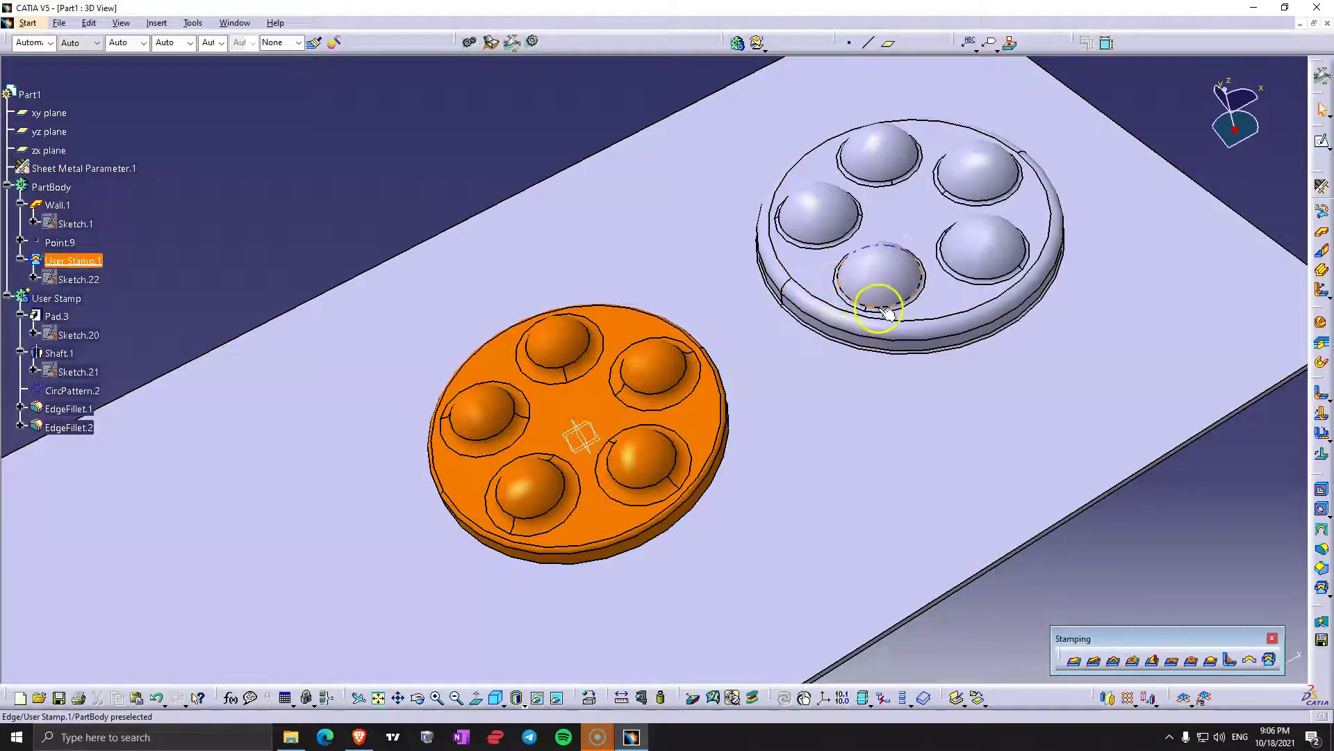
pyautogui.doubleClick(679, 452)
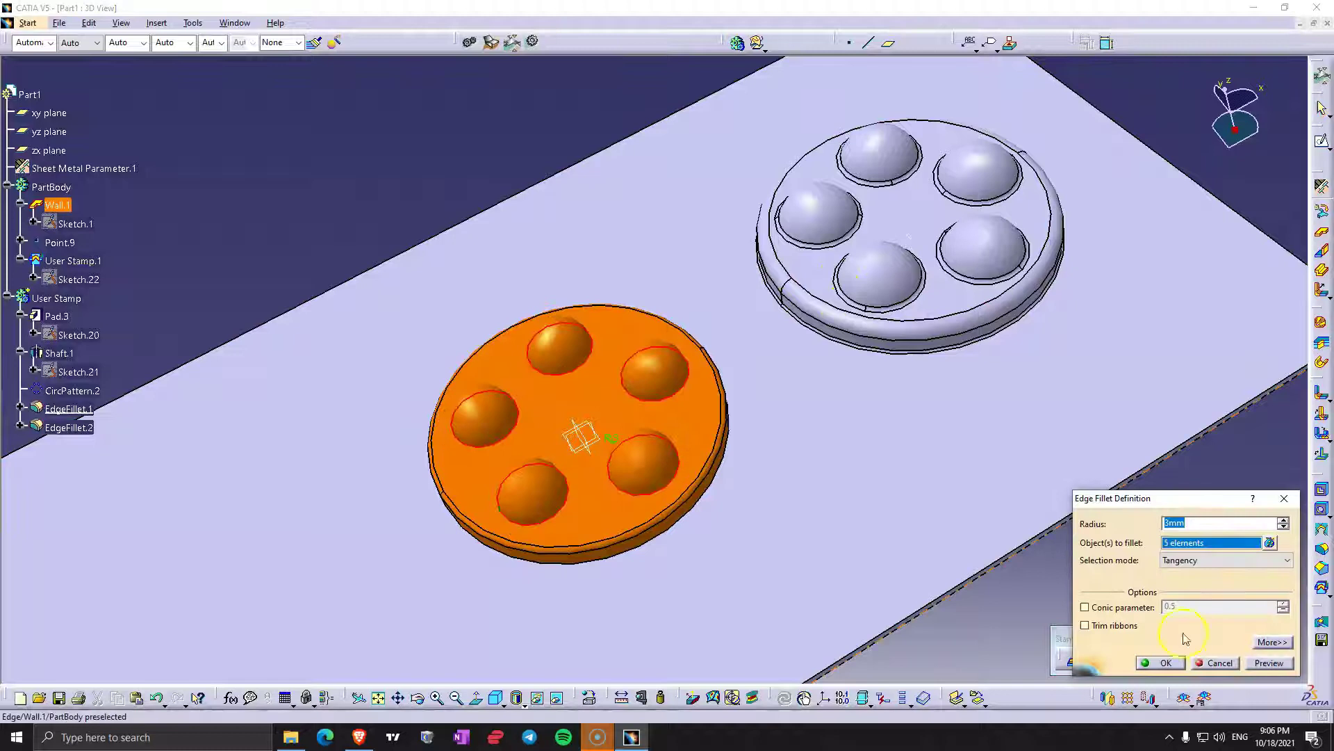
pyautogui.click(1172, 664)
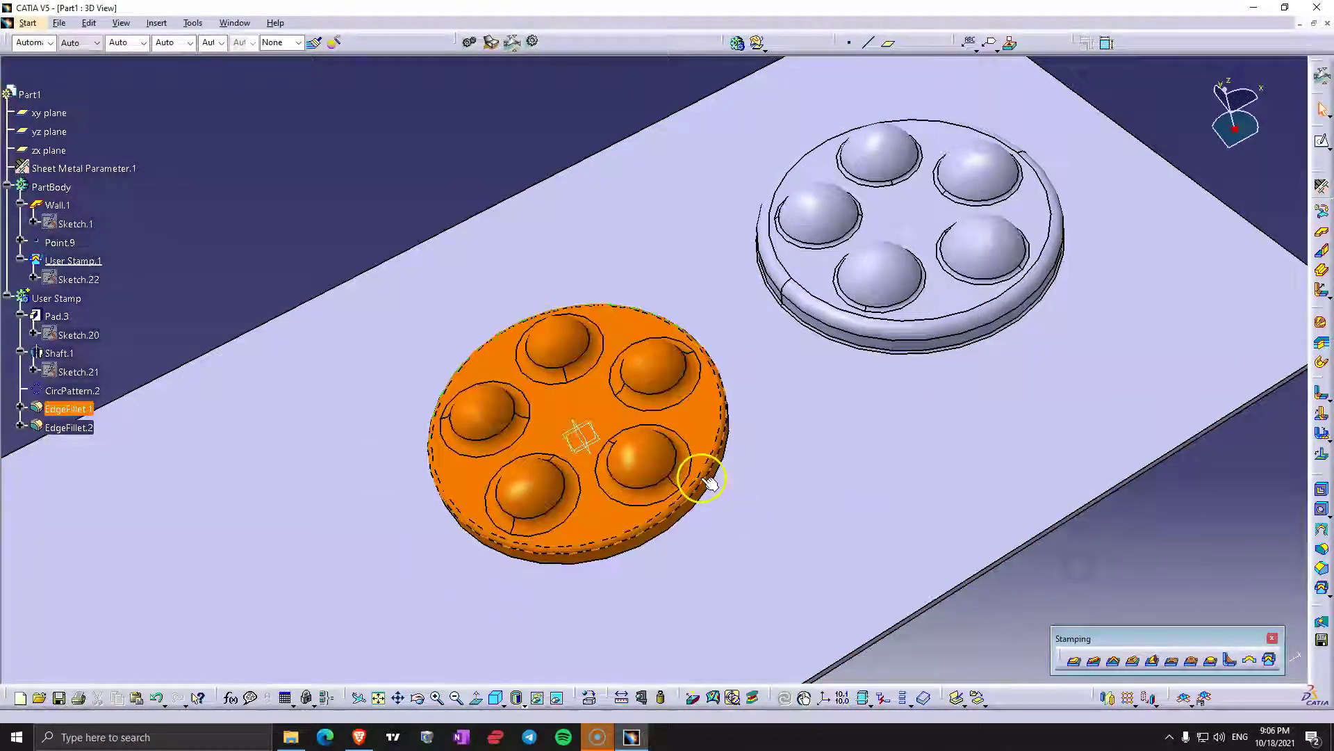
pyautogui.moveTo(703, 474); pyautogui.dragTo(788, 457, button='middle')
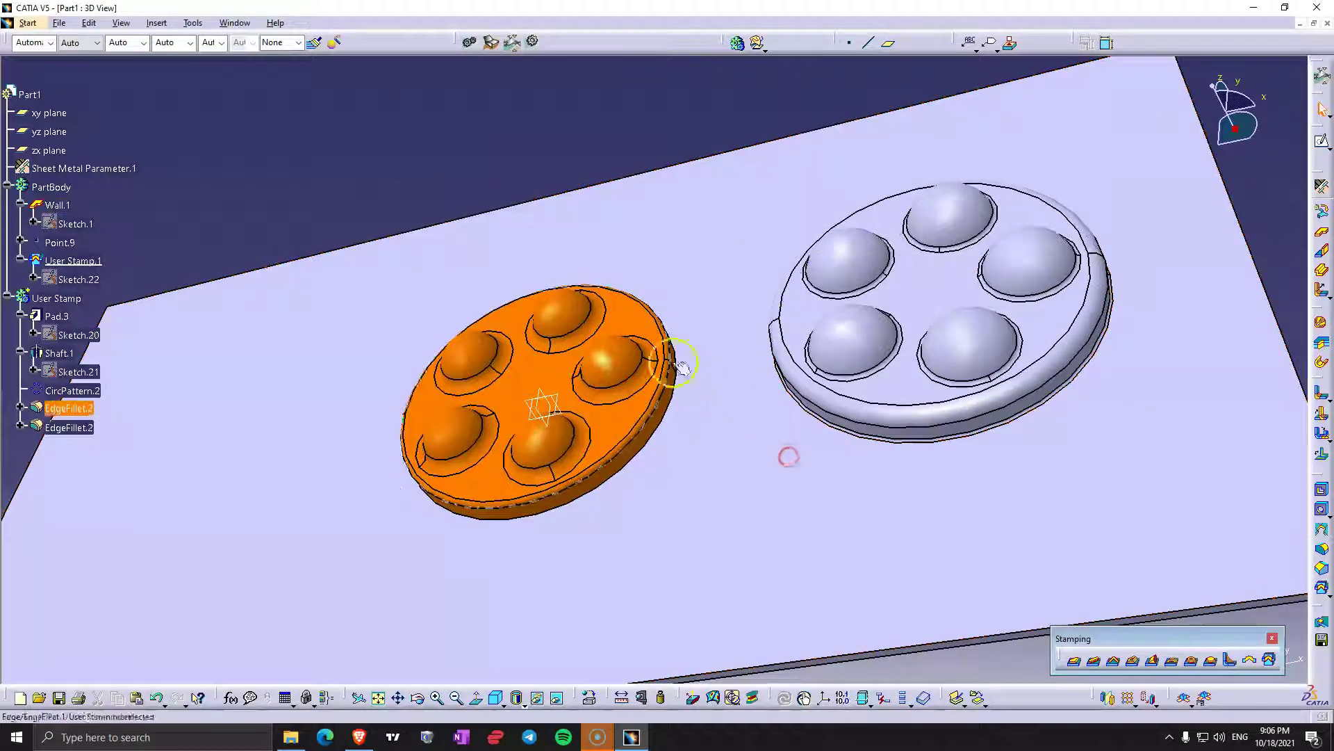
pyautogui.doubleClick(641, 375)
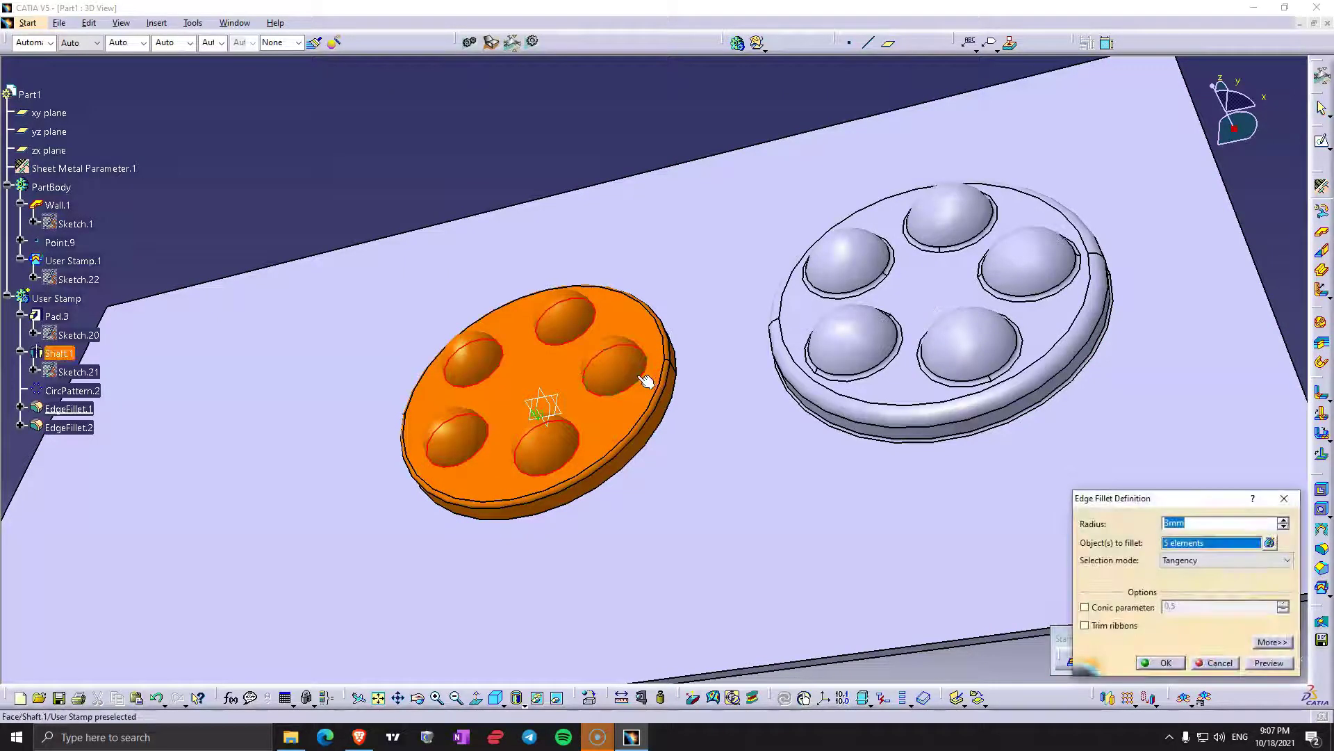
pyautogui.click(1229, 663)
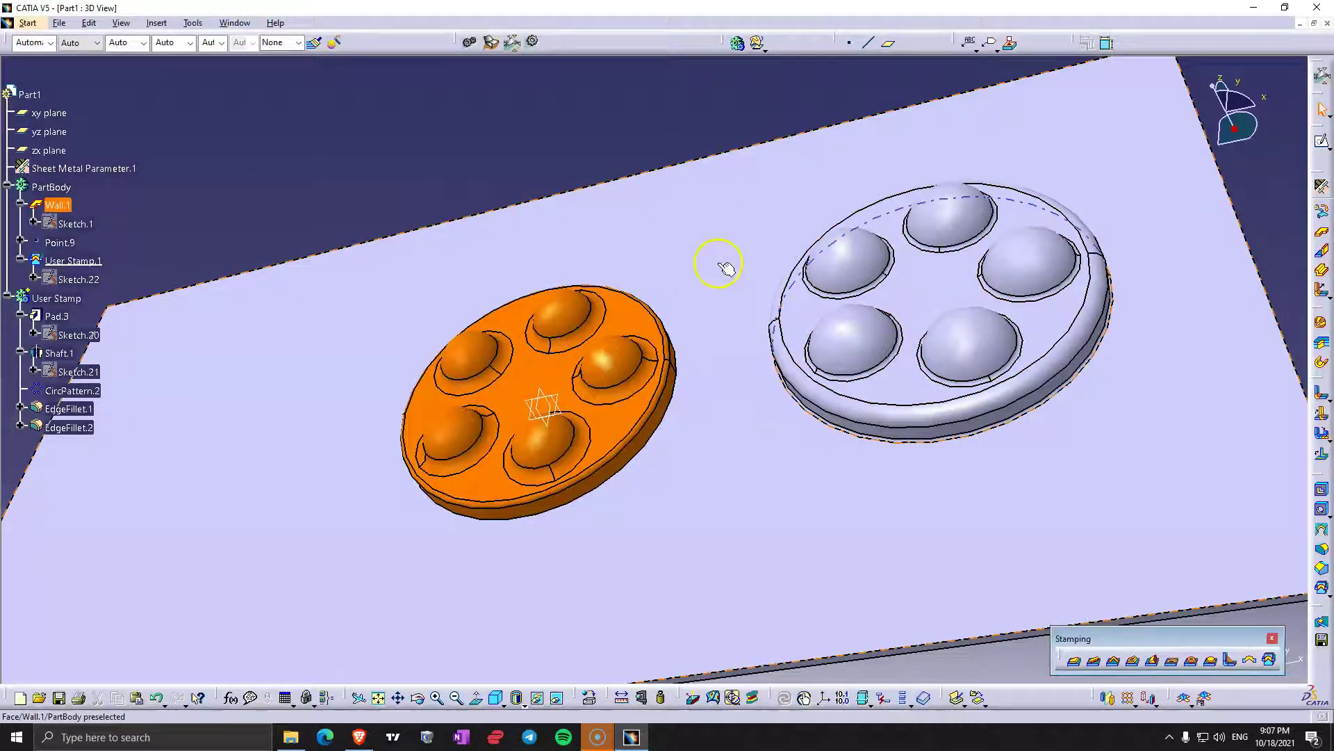
# Examine the stamp's domes and fillets on the raised side and the underside of the wall and compare them with the punch.
pyautogui.moveTo(840, 381); pyautogui.dragTo(786, 383, button='middle')
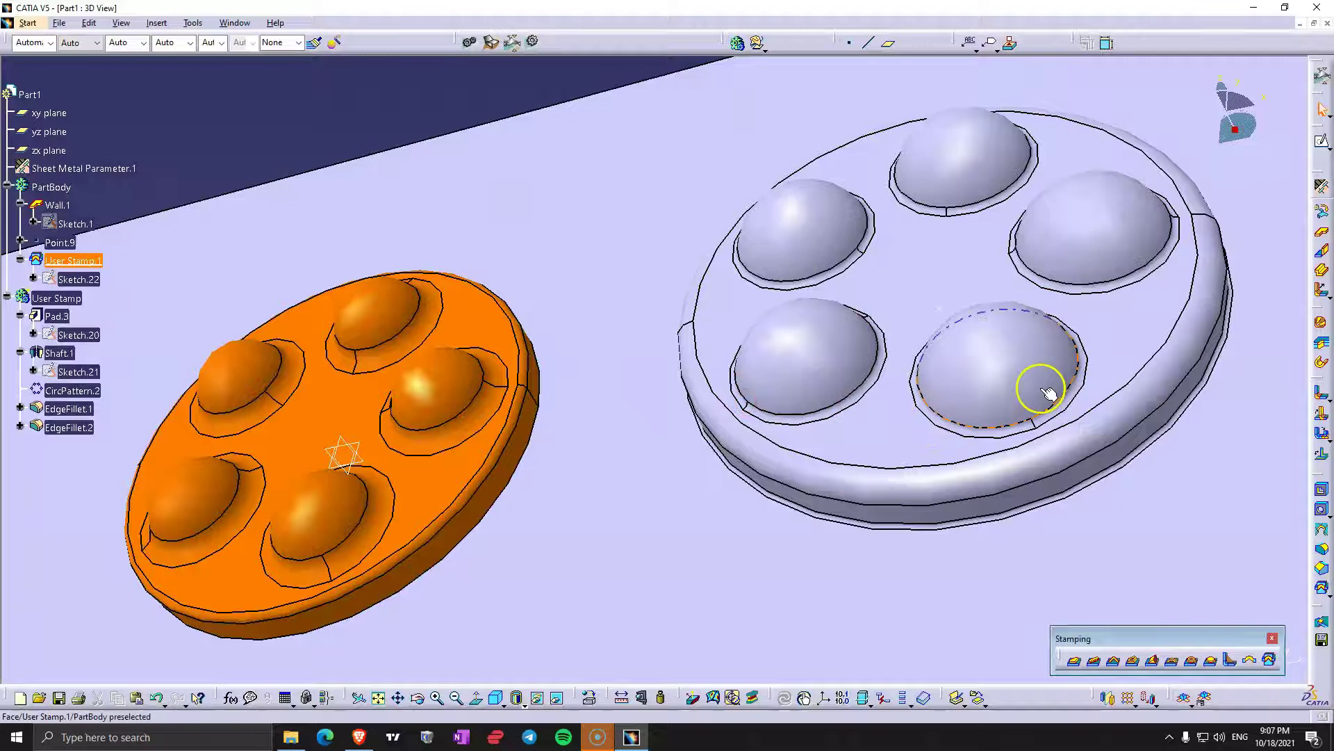
pyautogui.moveTo(1048, 394); pyautogui.dragTo(739, 441, button='middle')
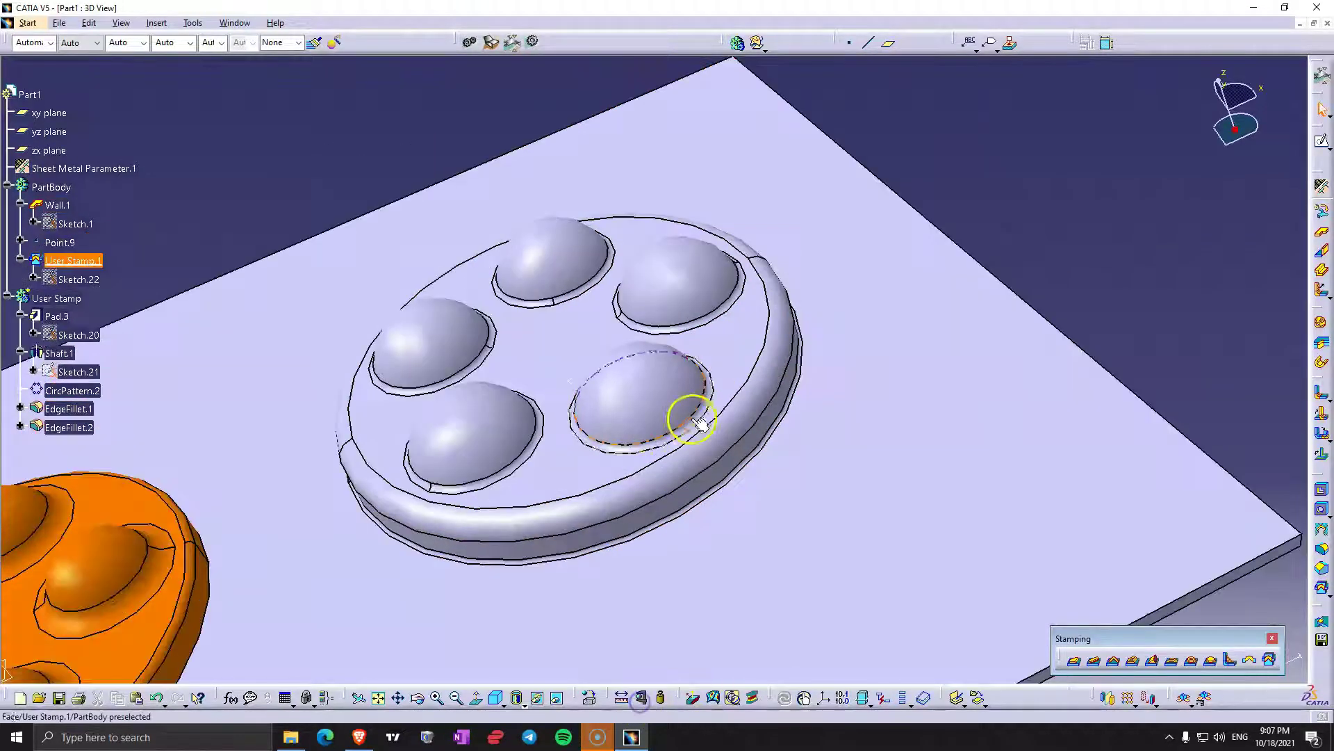
pyautogui.click(702, 424)
pyautogui.moveTo(702, 424); pyautogui.dragTo(735, 465, button='middle')
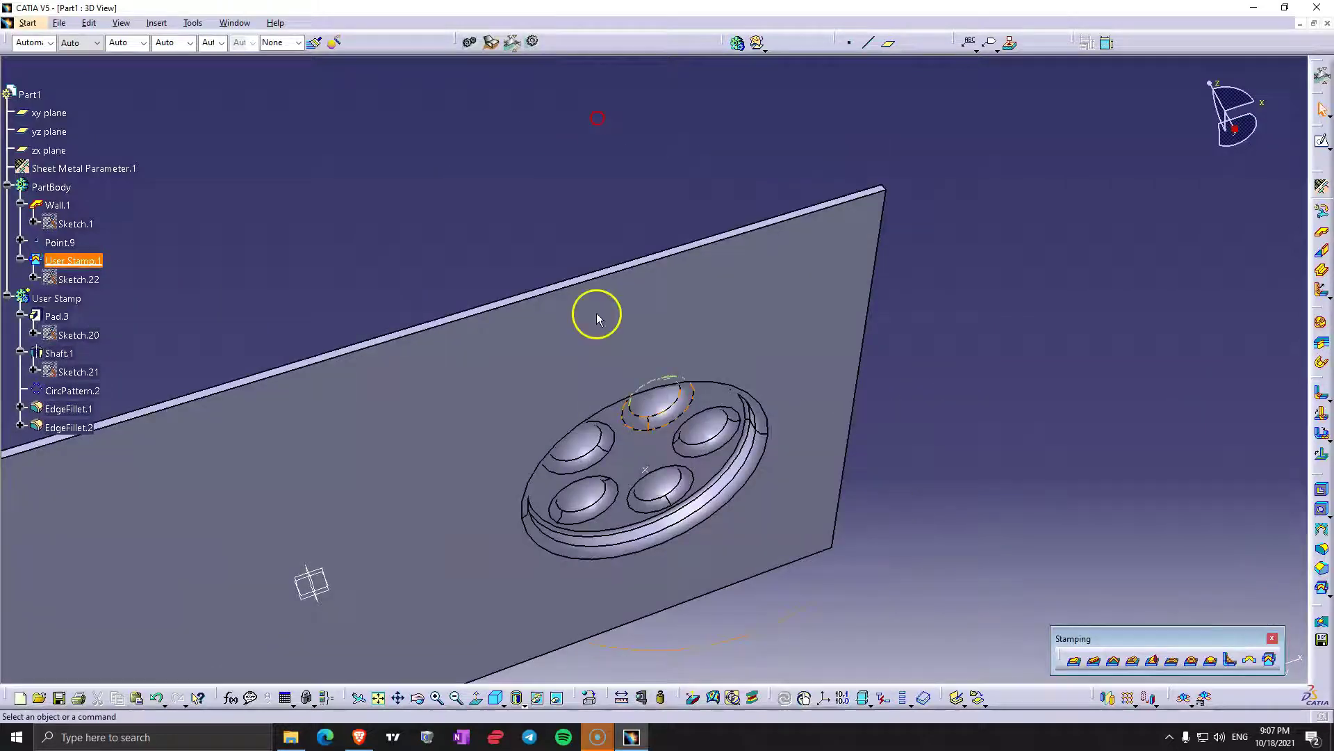
pyautogui.moveTo(597, 318); pyautogui.dragTo(634, 226, button='middle')
pyautogui.moveTo(598, 470); pyautogui.dragTo(810, 358, button='middle')
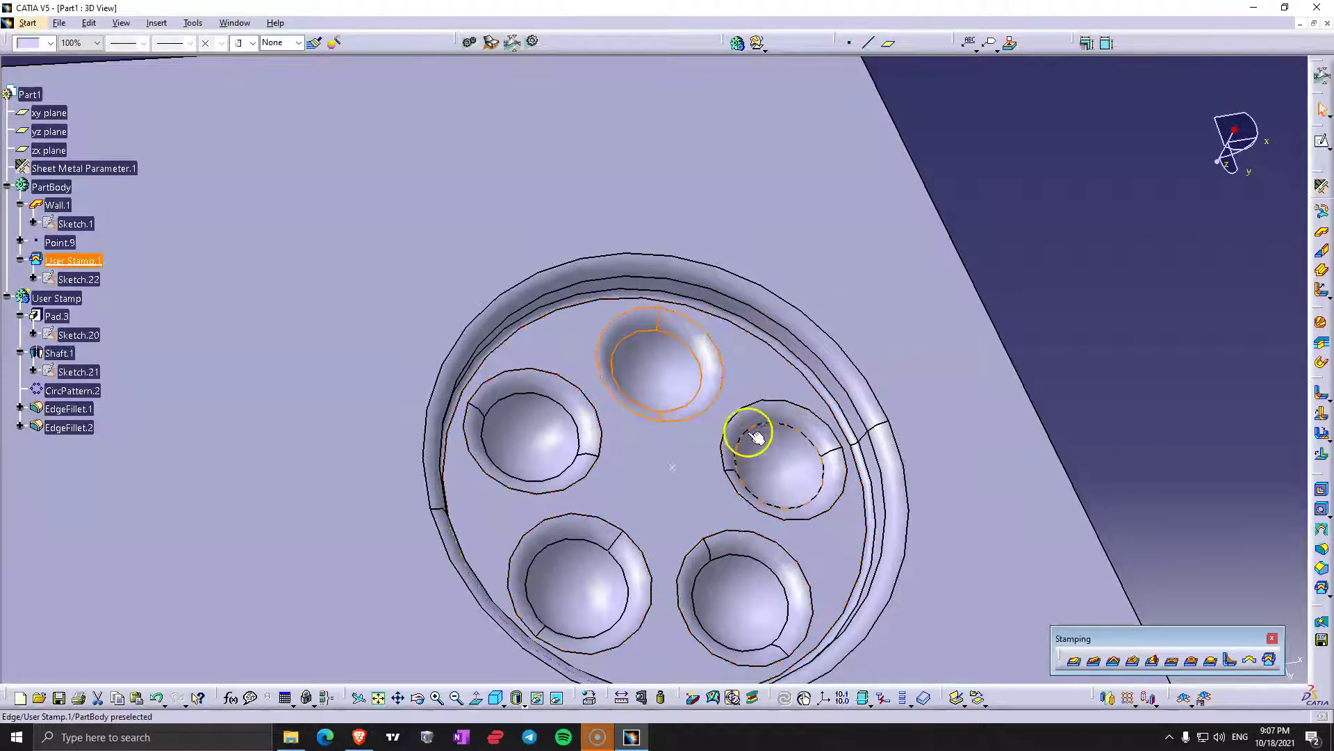
pyautogui.moveTo(660, 418); pyautogui.dragTo(731, 416, button='middle')
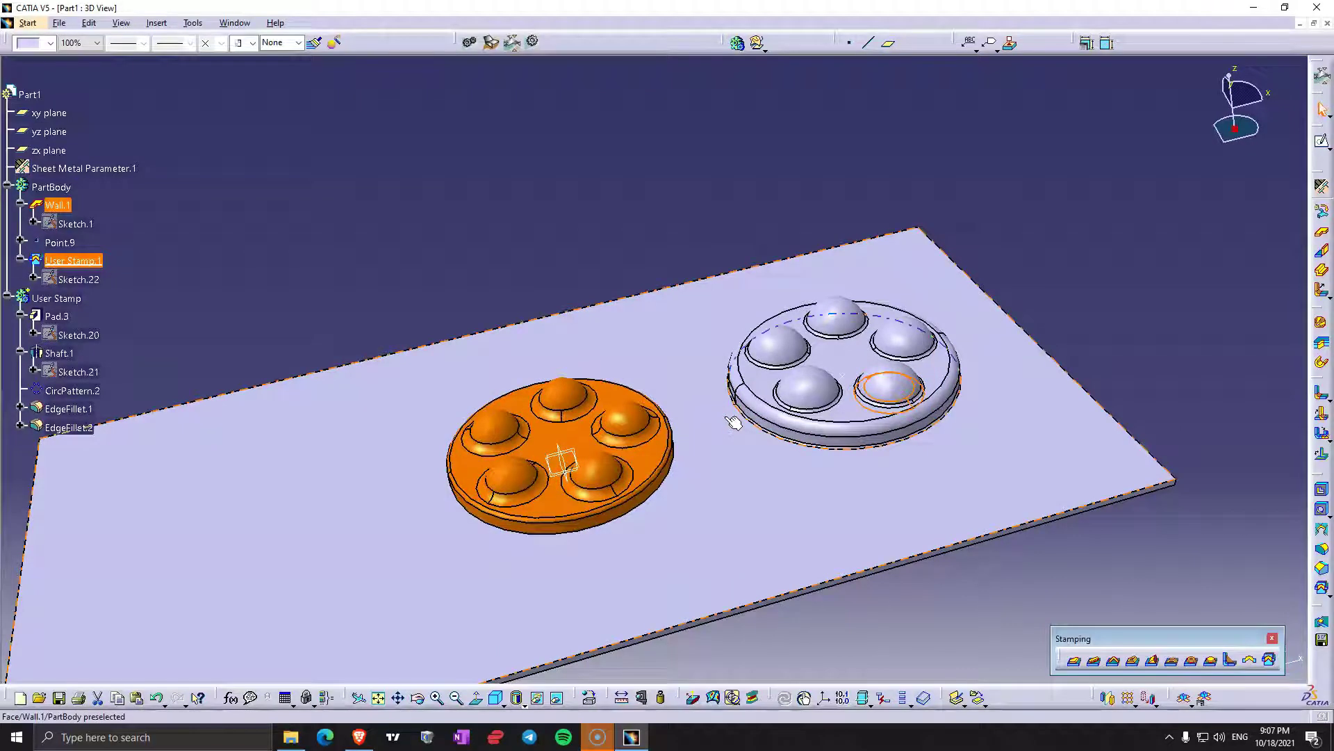
pyautogui.moveTo(695, 454); pyautogui.dragTo(626, 208, button='middle')
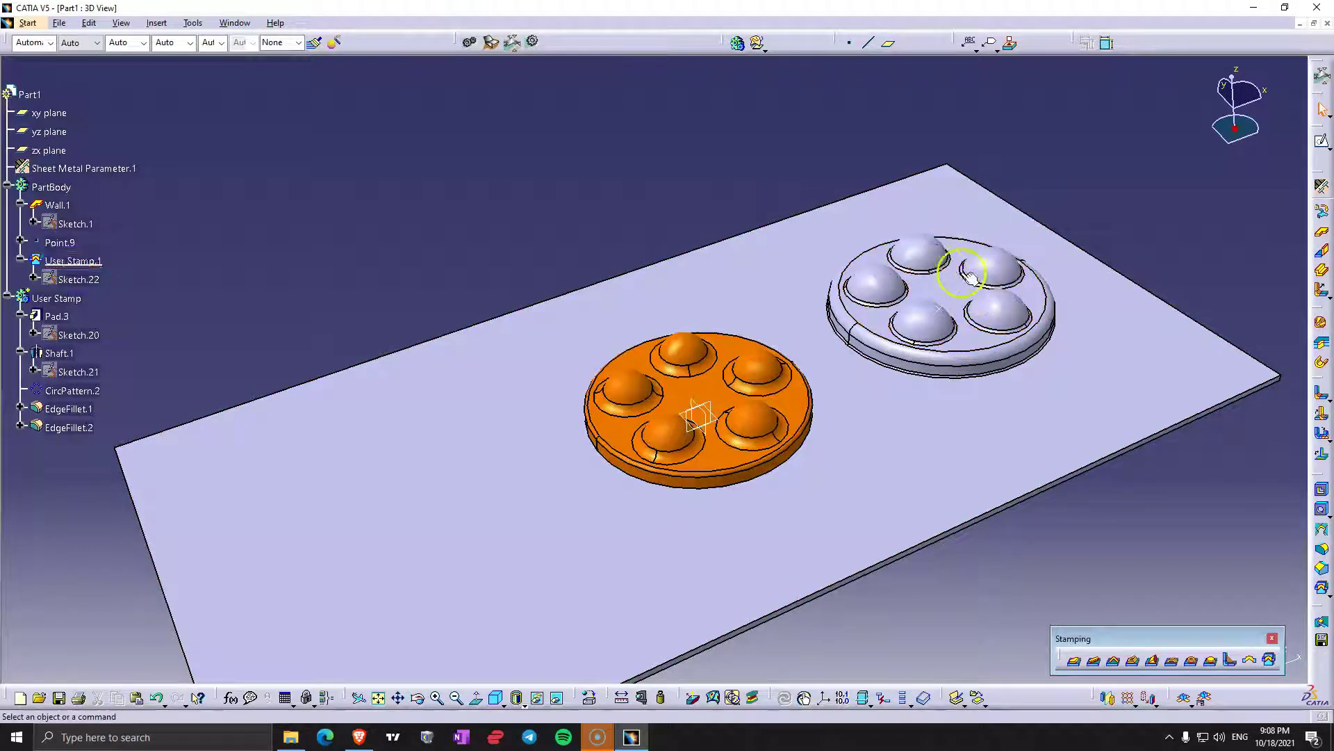
pyautogui.click(904, 310)
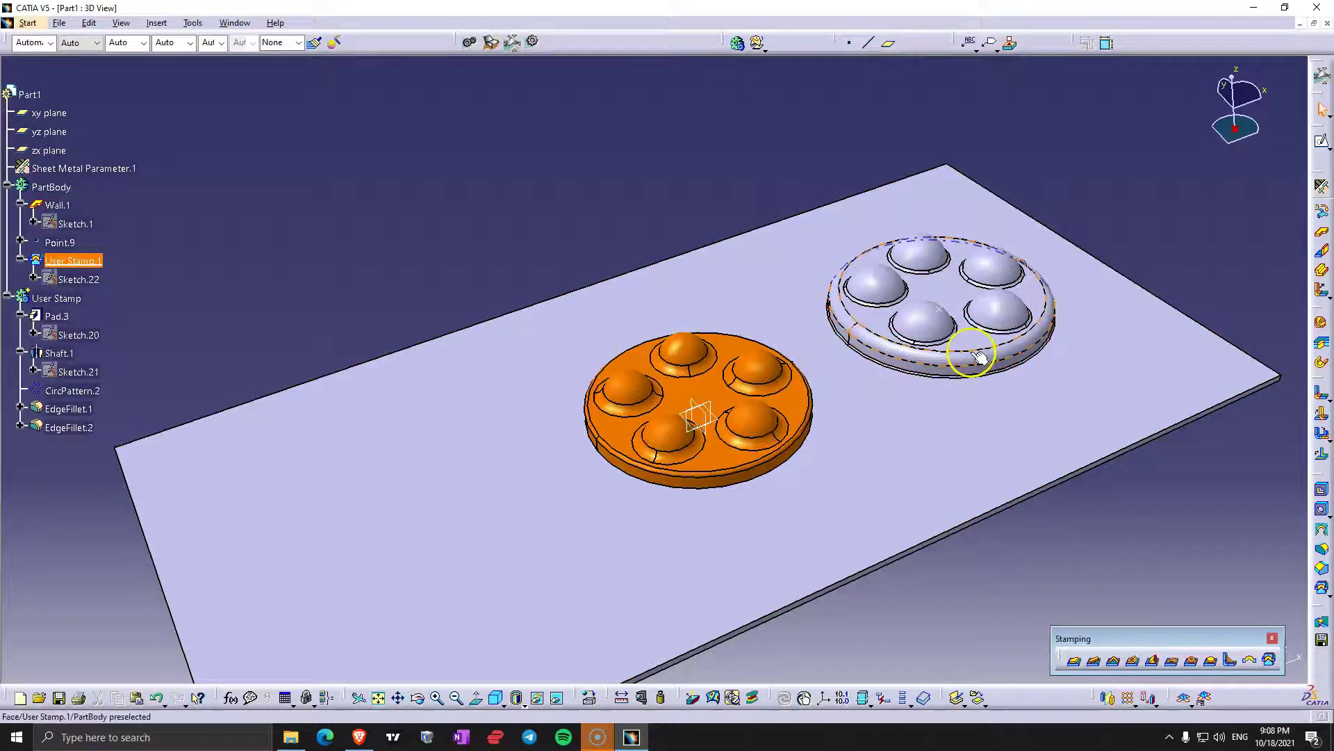
pyautogui.moveTo(887, 352); pyautogui.dragTo(825, 447, button='middle')
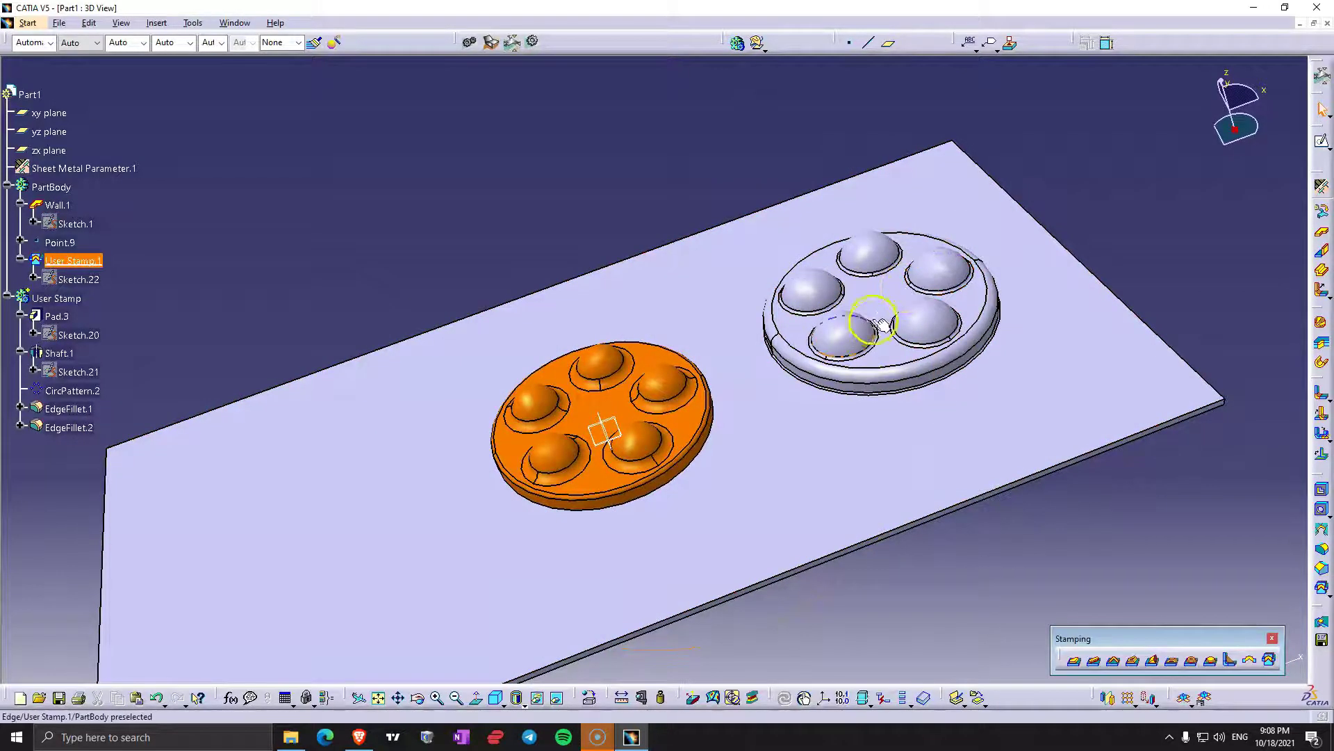
pyautogui.moveTo(873, 322); pyautogui.dragTo(745, 471, button='middle')
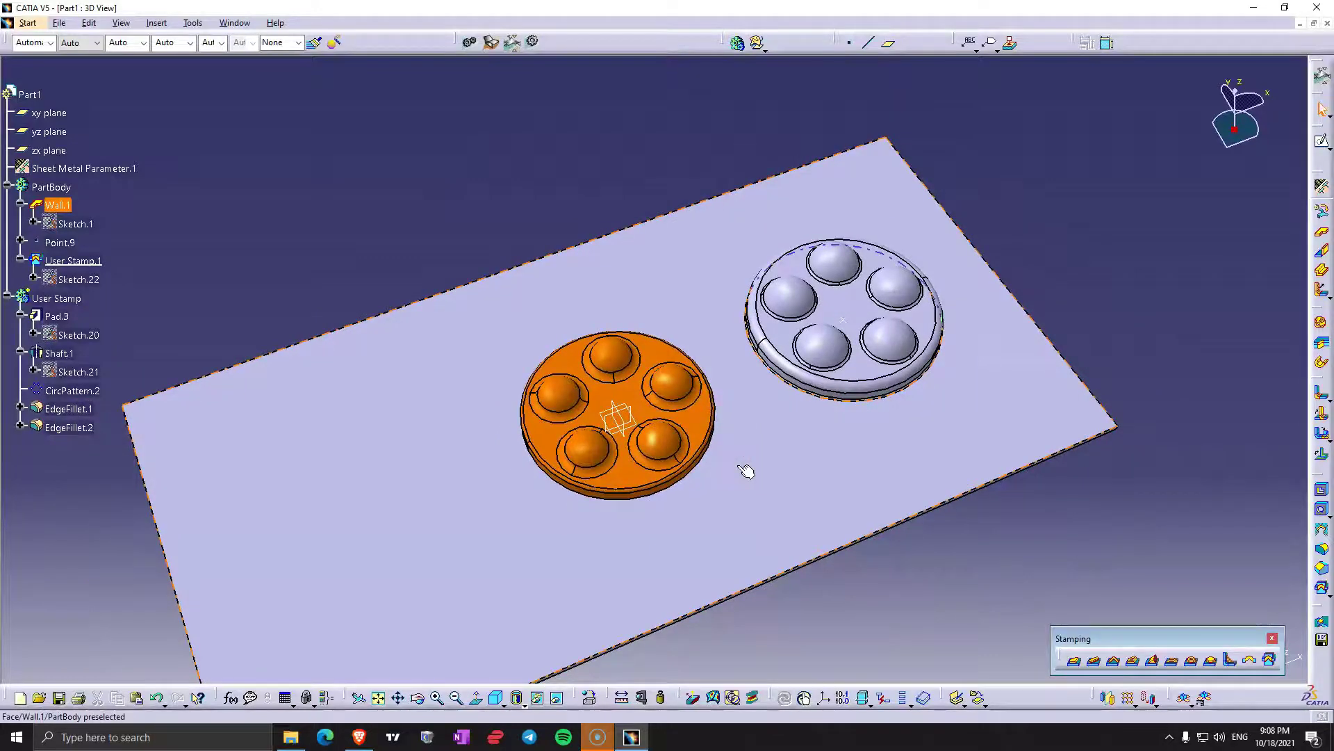